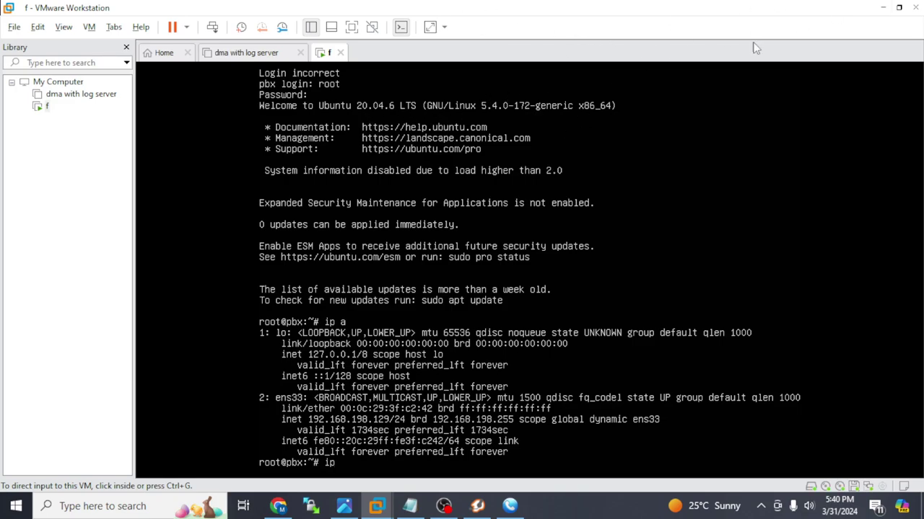
# - Switch from VMware to the FusionPBX admin dashboard in Chrome
pyautogui.click(882, 8)
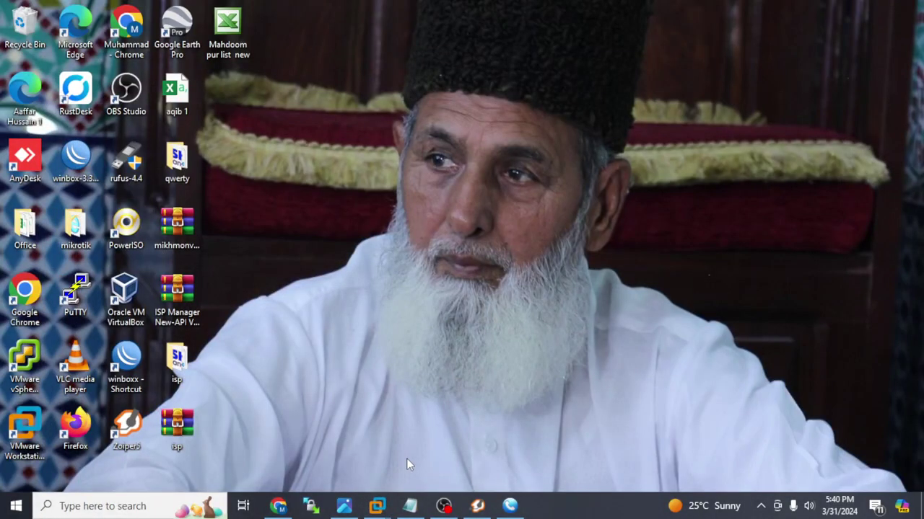
pyautogui.click(278, 506)
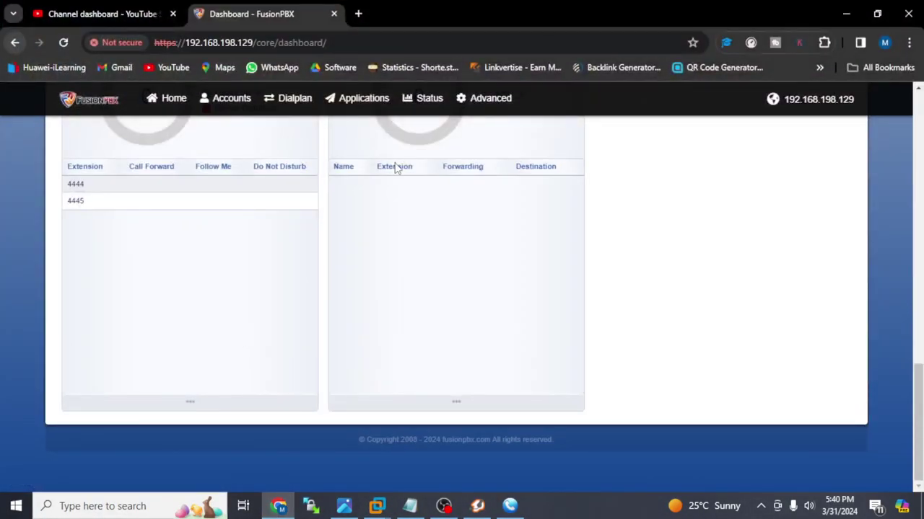
pyautogui.moveTo(920, 384); pyautogui.dragTo(918, 123)
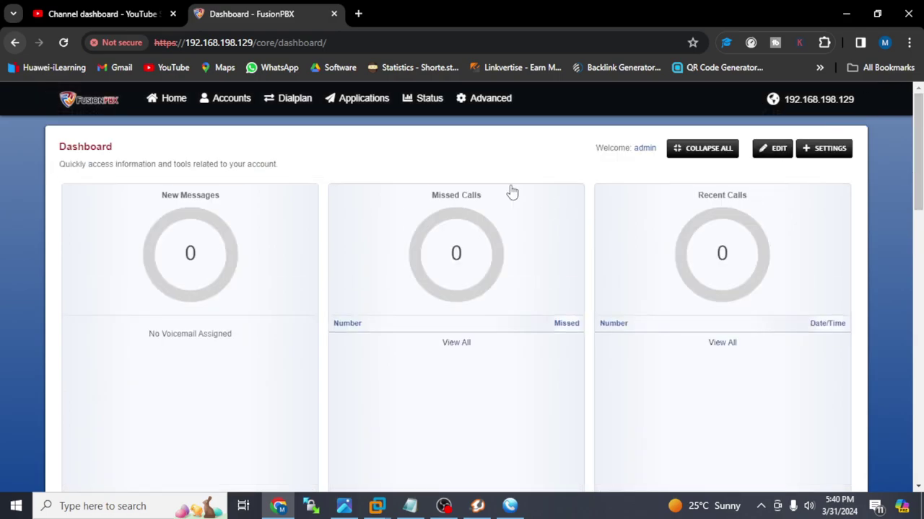
pyautogui.click(426, 99)
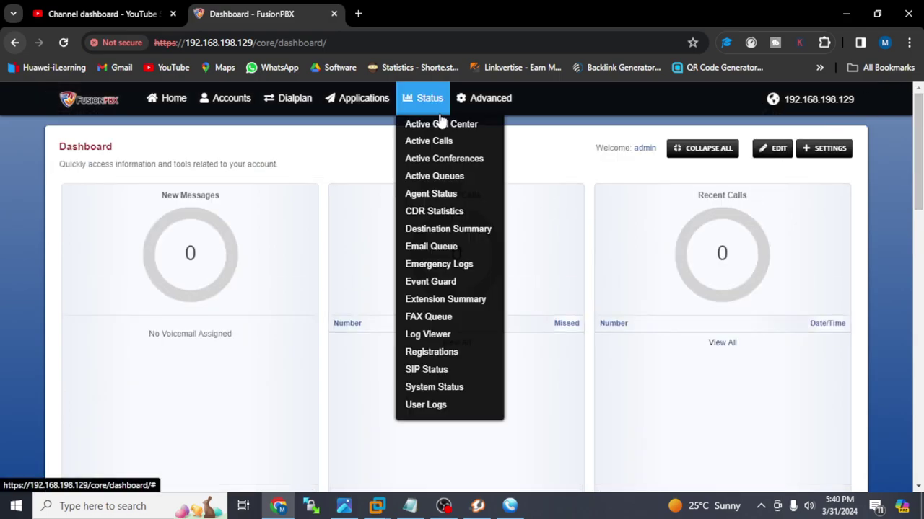
pyautogui.click(263, 176)
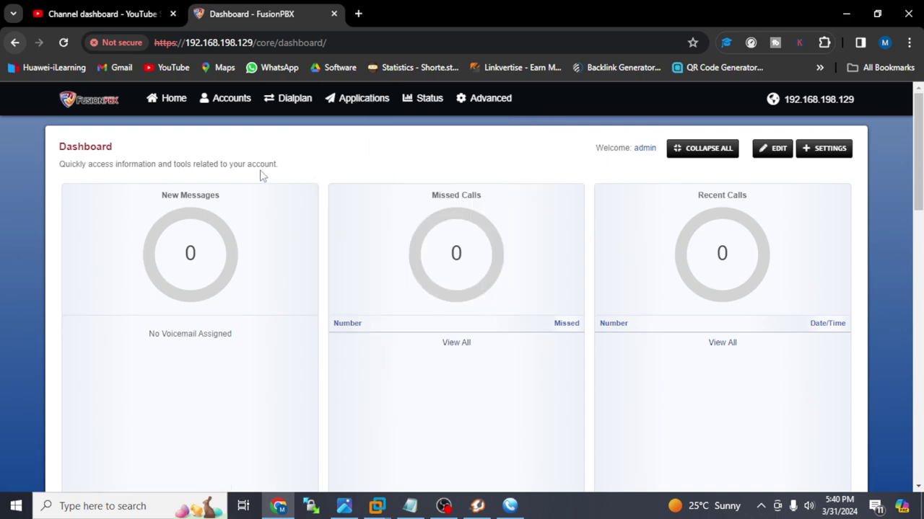
# - Scroll through the dashboard panels showing zero messages and calls, then return to the top
pyautogui.scroll(-1, 262, 176)
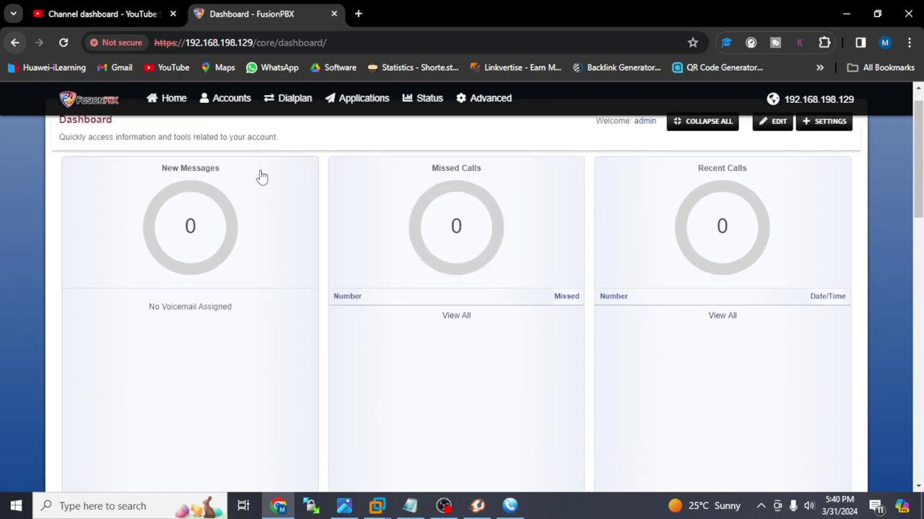
pyautogui.scroll(-1, 262, 176)
pyautogui.scroll(-3, 262, 177)
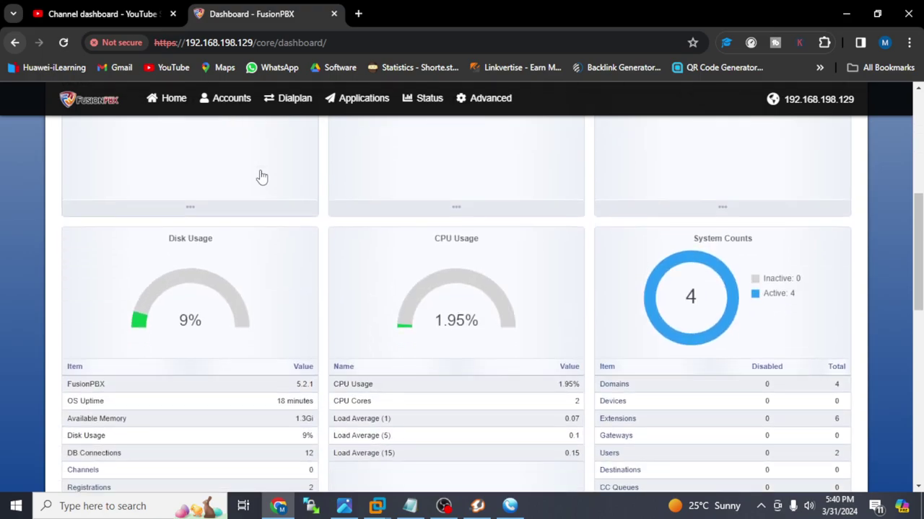
pyautogui.scroll(-1, 262, 177)
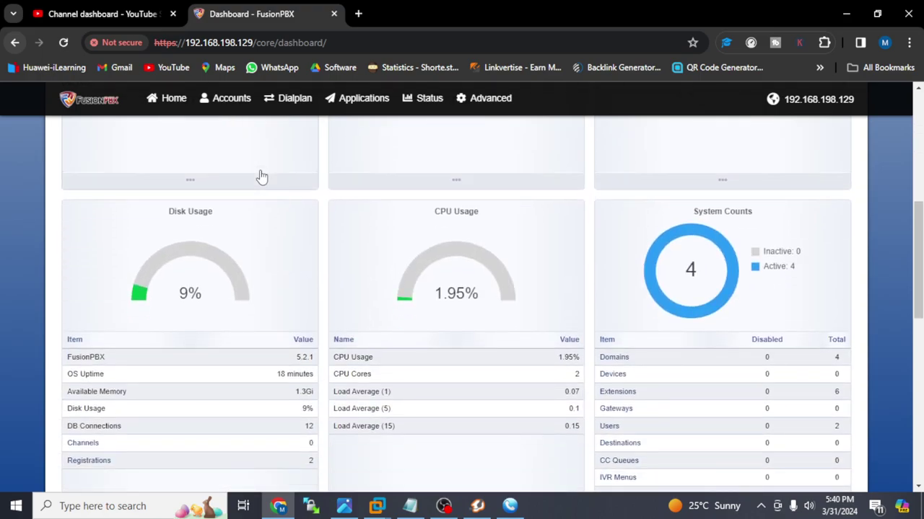
pyautogui.scroll(-5, 261, 176)
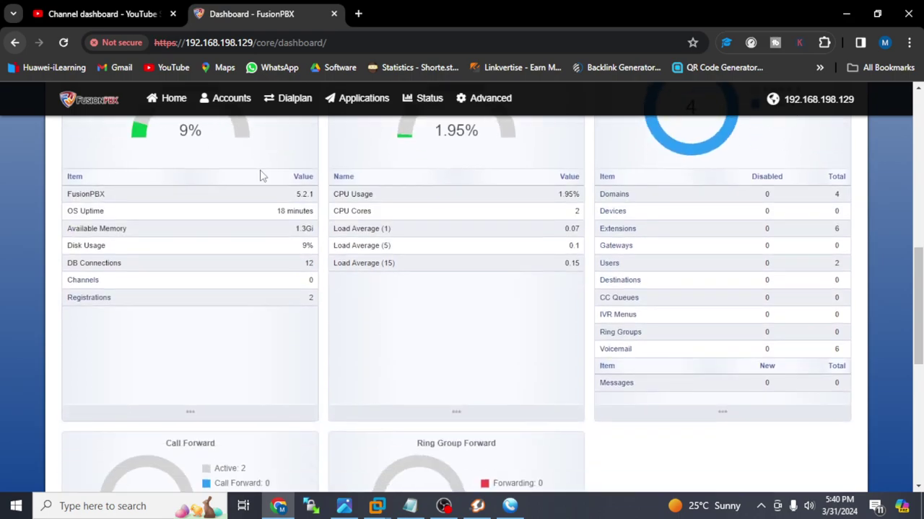
pyautogui.scroll(-2, 262, 176)
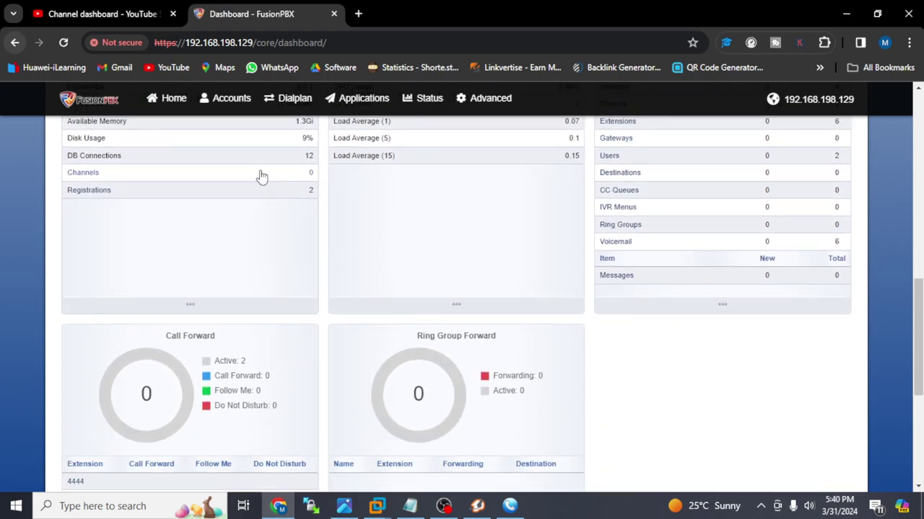
pyautogui.scroll(-5, 261, 177)
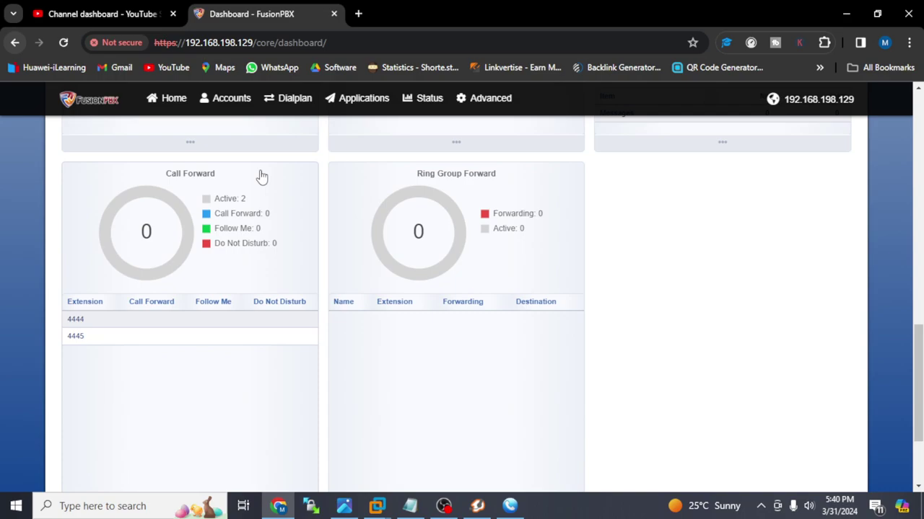
pyautogui.scroll(-4, 262, 176)
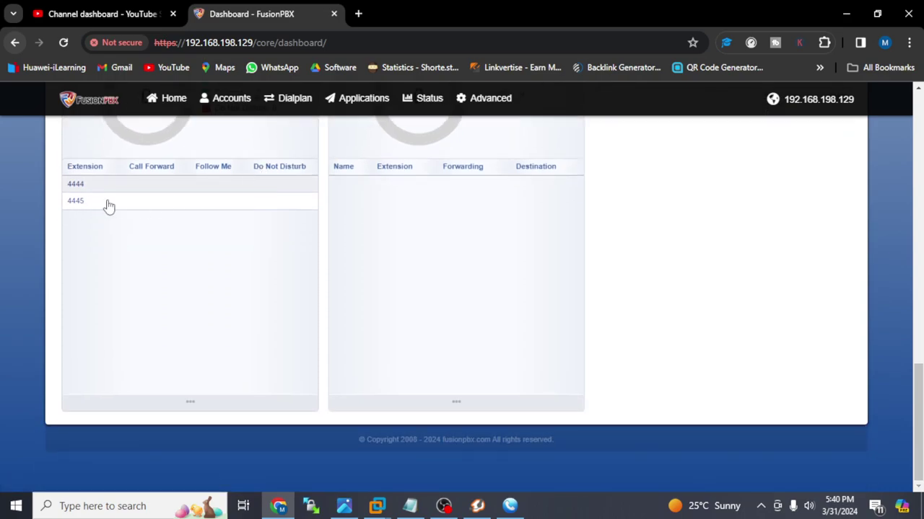
pyautogui.scroll(10, 808, 202)
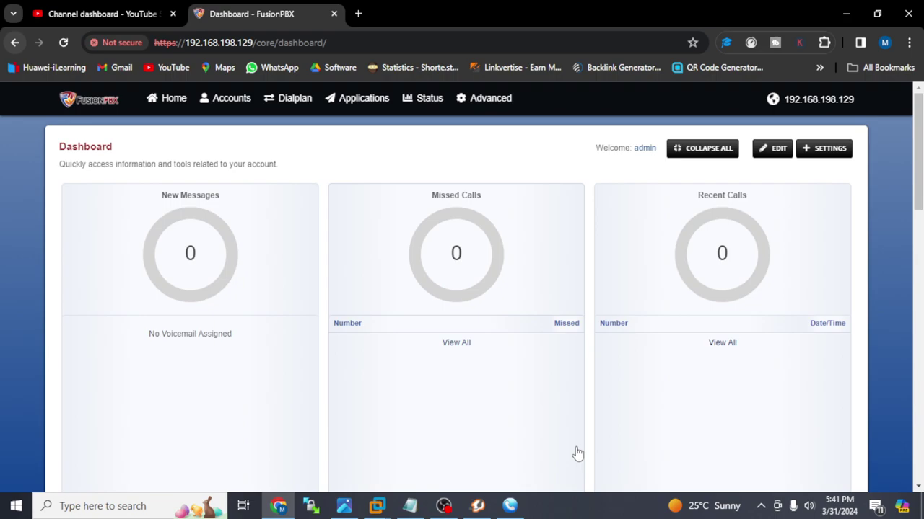
# - Visit the Devices list, then open the admin's Account Settings and scroll the User Edit form
pyautogui.click(234, 98)
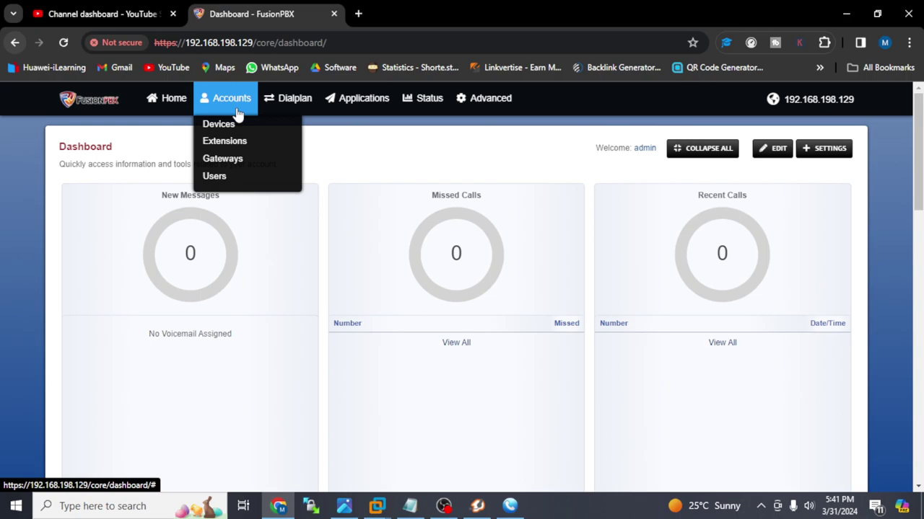
pyautogui.click(230, 130)
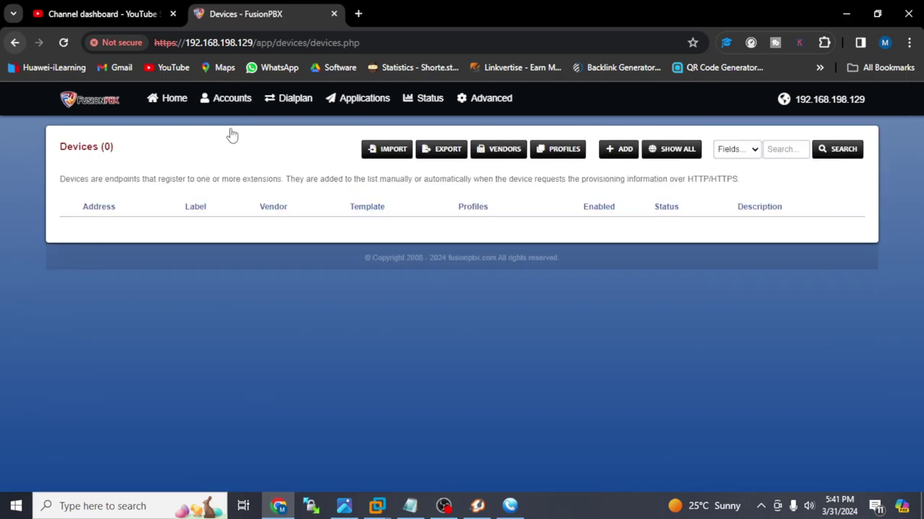
pyautogui.click(177, 99)
pyautogui.click(184, 130)
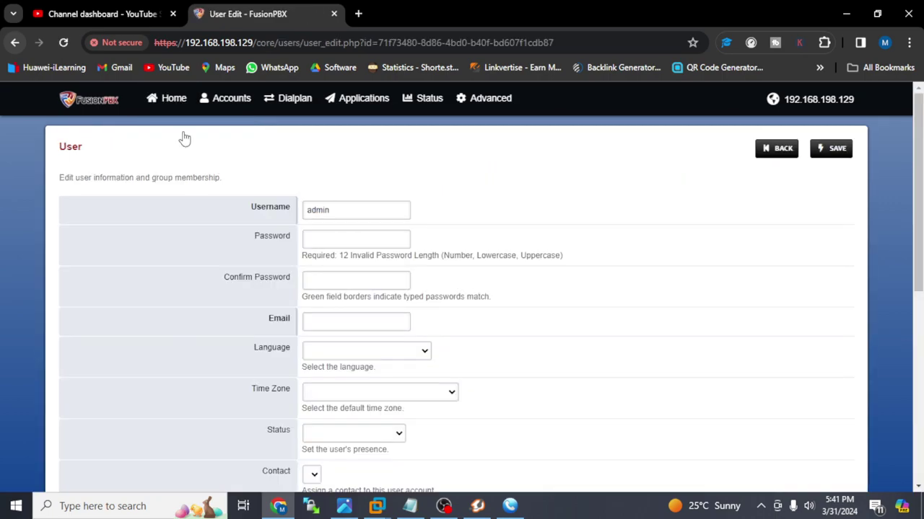
pyautogui.scroll(-5, 901, 216)
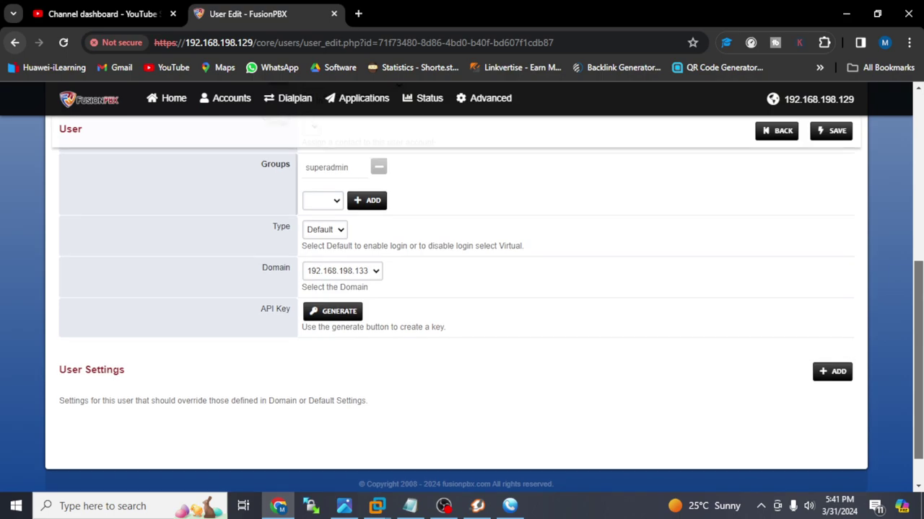
pyautogui.scroll(5, 462, 318)
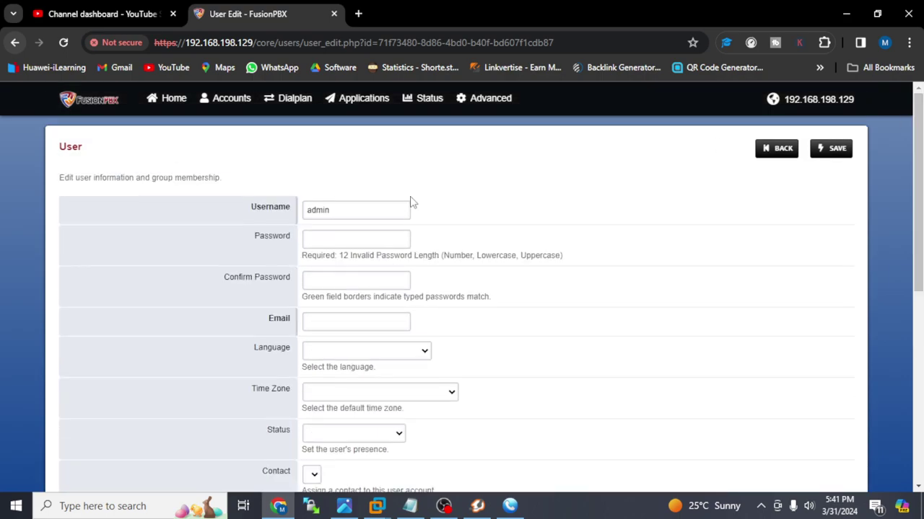
pyautogui.moveTo(173, 102)
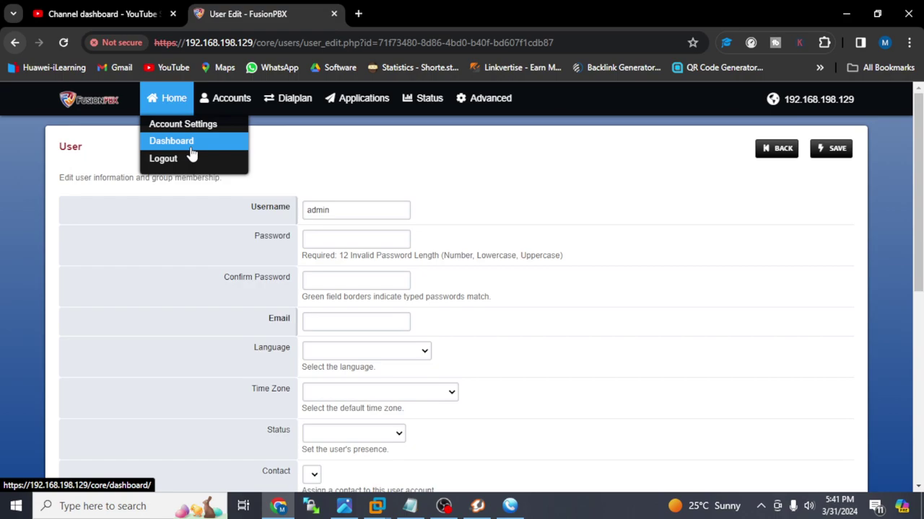
pyautogui.moveTo(223, 103)
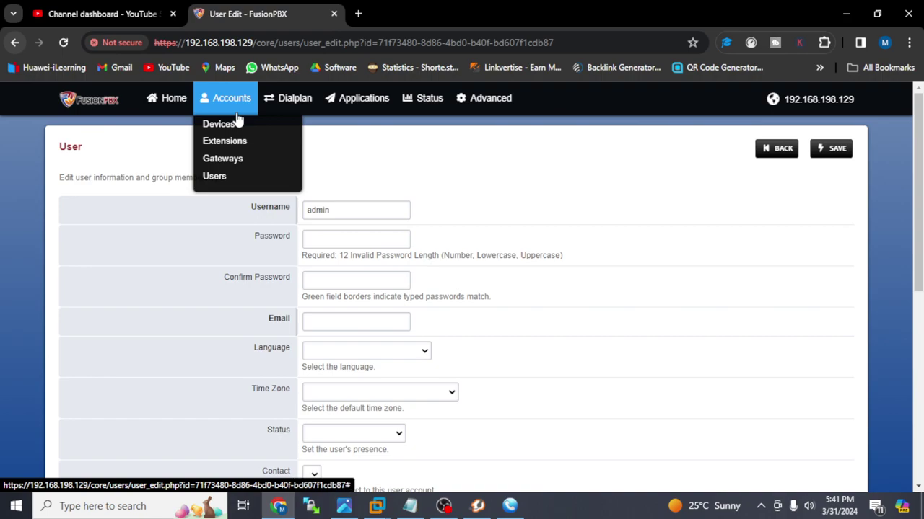
# - Browse the Devices, Extensions, Gateways and Users lists
pyautogui.click(238, 127)
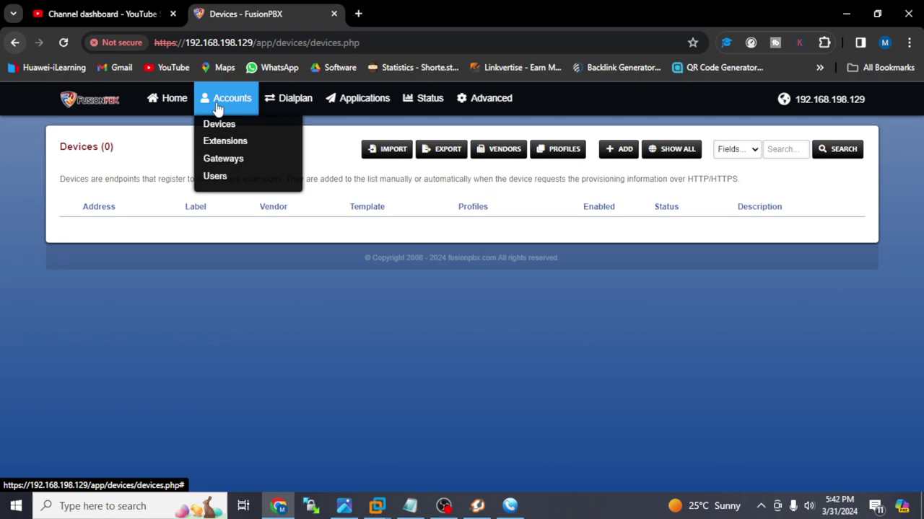
pyautogui.click(220, 141)
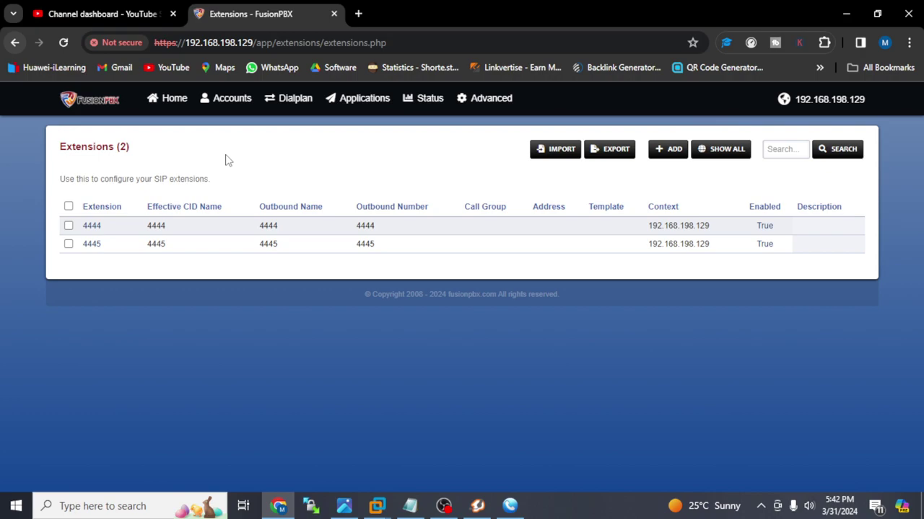
pyautogui.moveTo(252, 106)
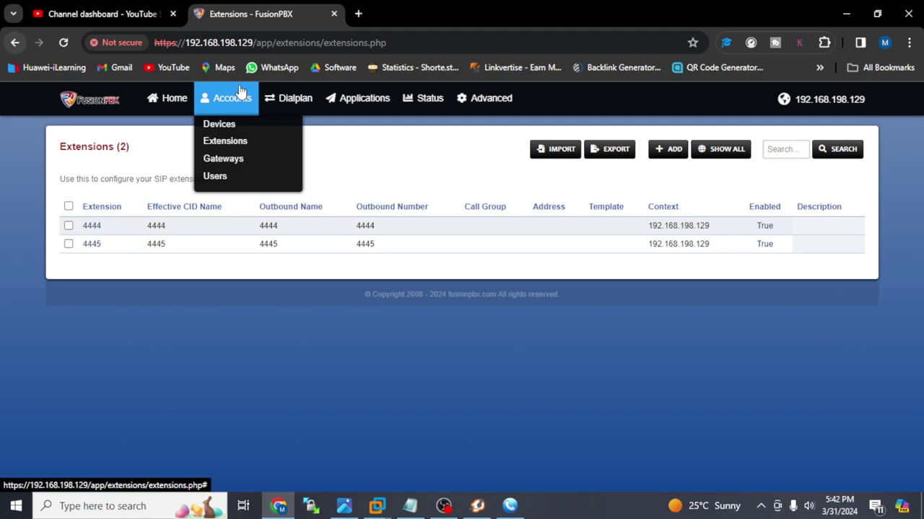
pyautogui.click(229, 158)
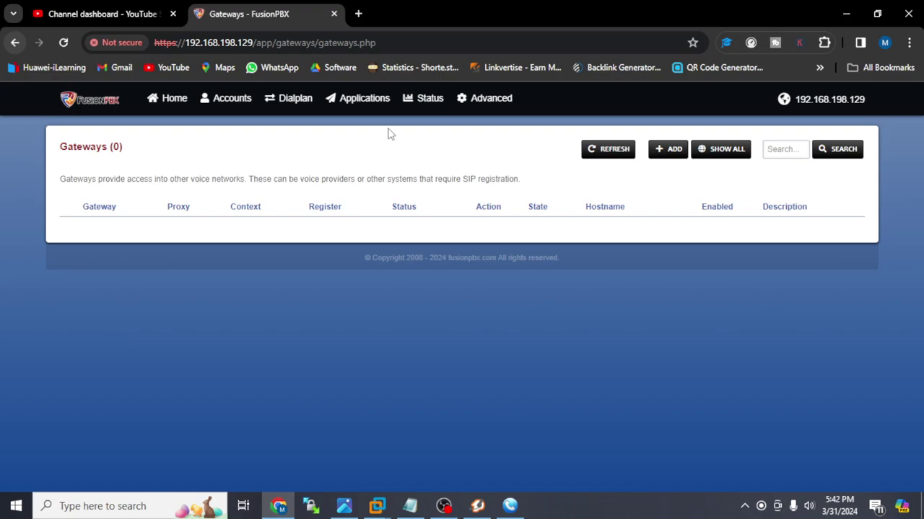
pyautogui.moveTo(226, 108)
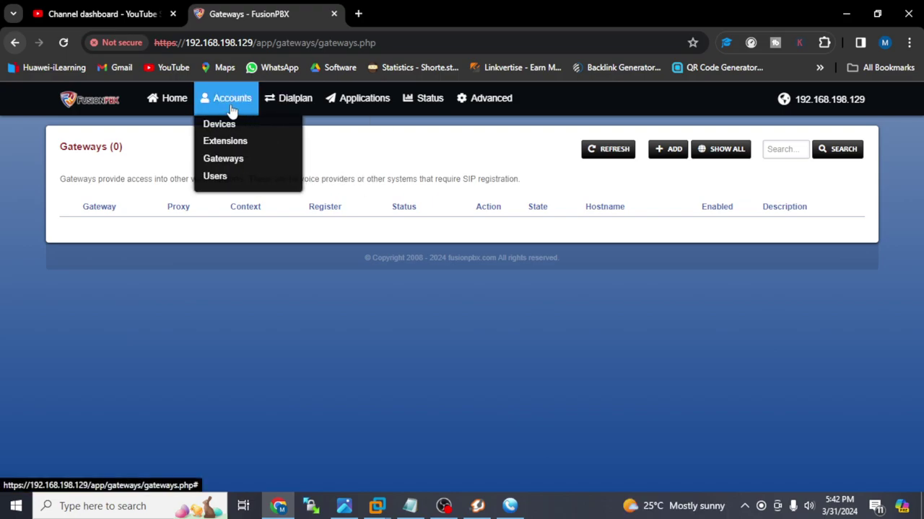
pyautogui.click(232, 180)
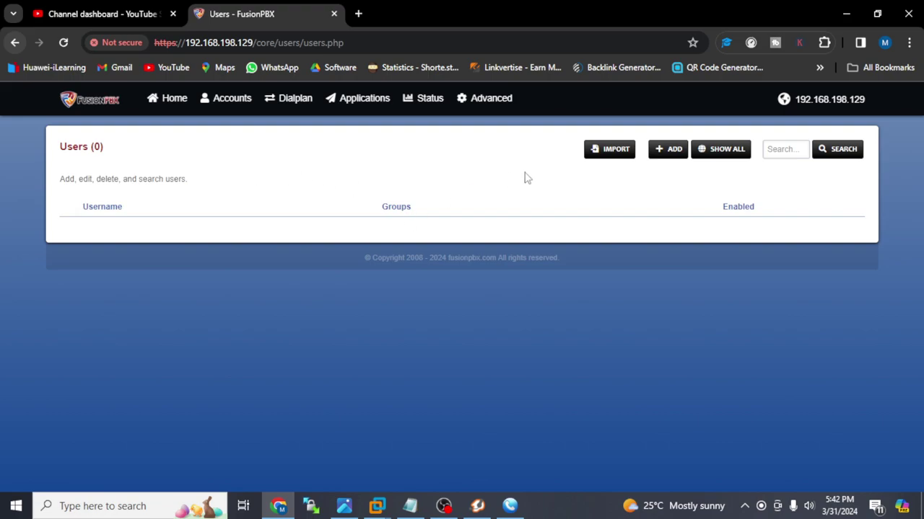
# - Start adding a new user and scroll through the blank user form
pyautogui.click(682, 152)
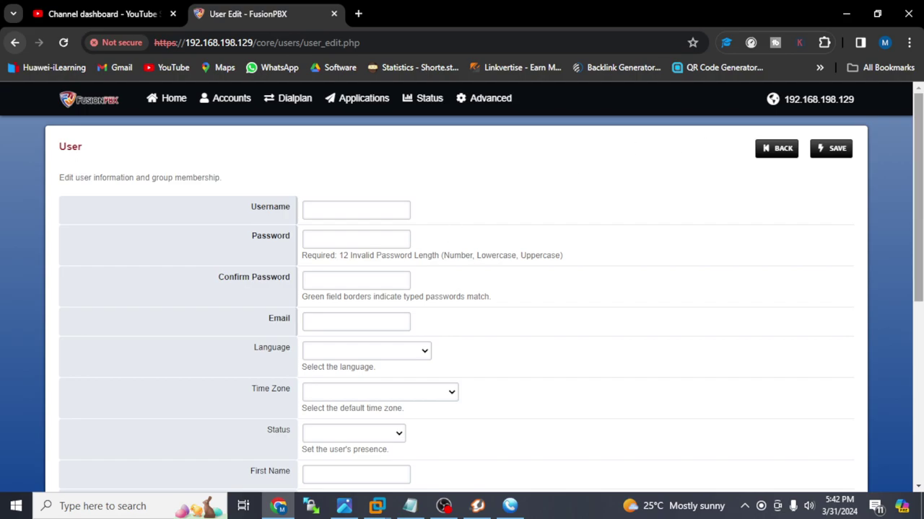
pyautogui.scroll(-1, 461, 303)
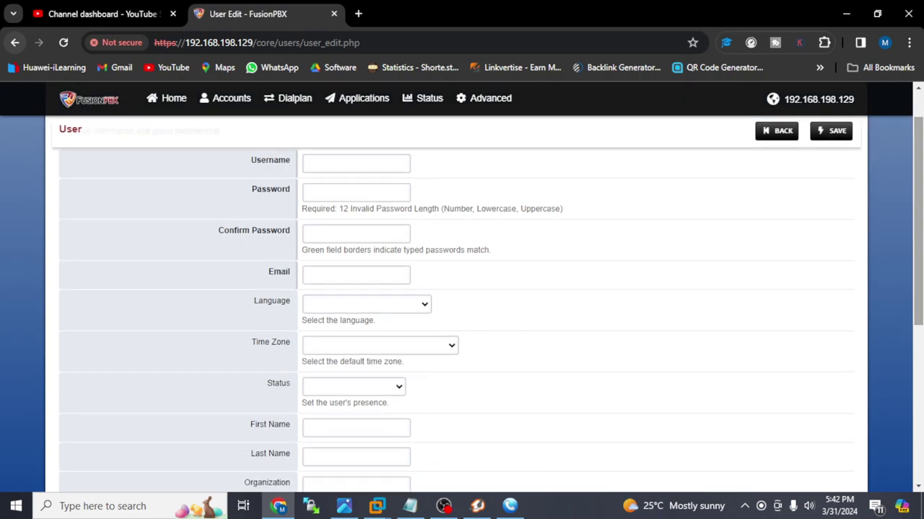
pyautogui.scroll(-6, 462, 303)
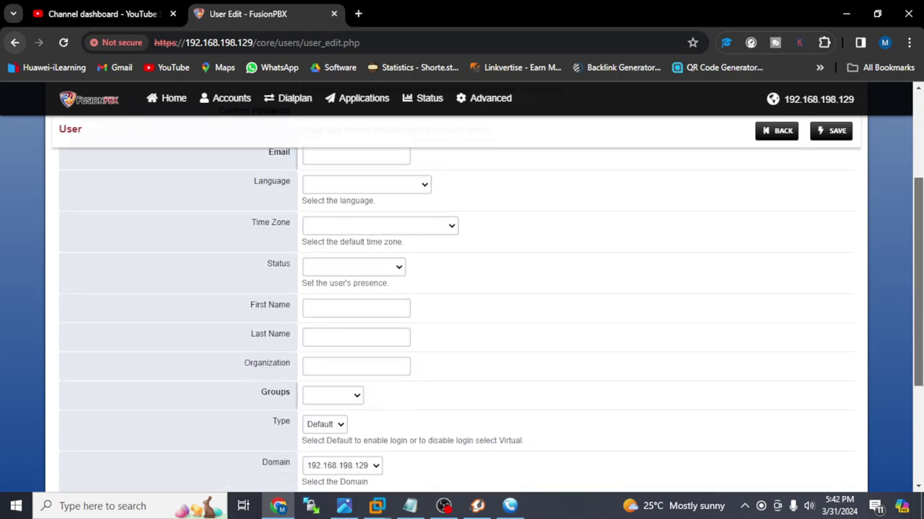
pyautogui.scroll(5, 918, 158)
pyautogui.scroll(2, 919, 157)
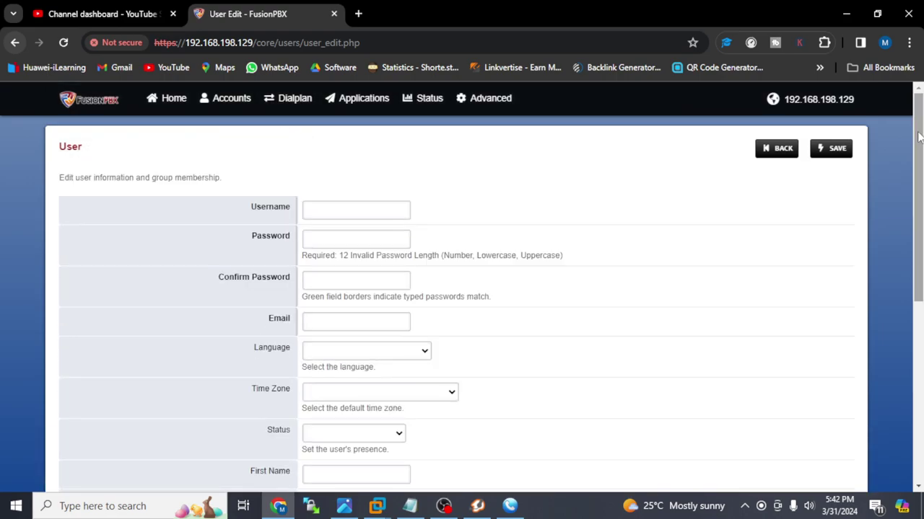
pyautogui.click(170, 98)
pyautogui.click(289, 98)
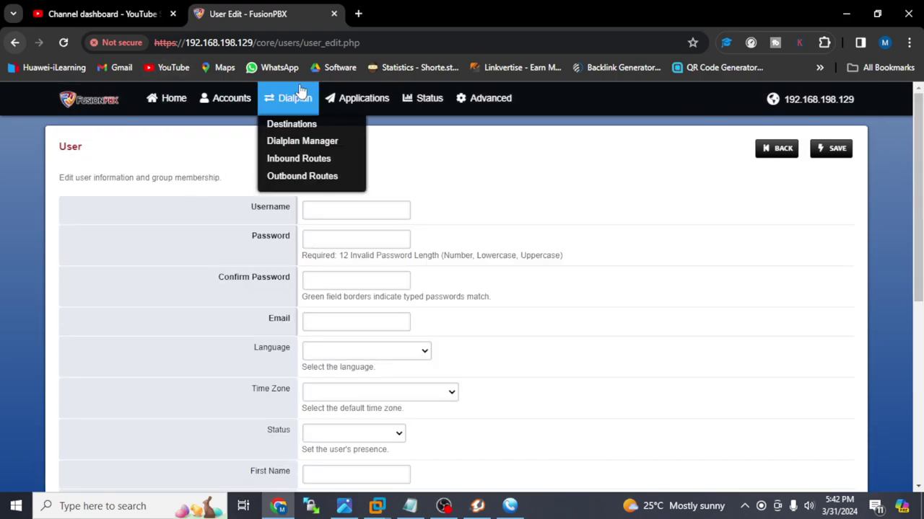
# - Review Destinations, Dialplan Manager and Inbound Routes, ending on the empty Outbound Routes list (0)
pyautogui.click(309, 127)
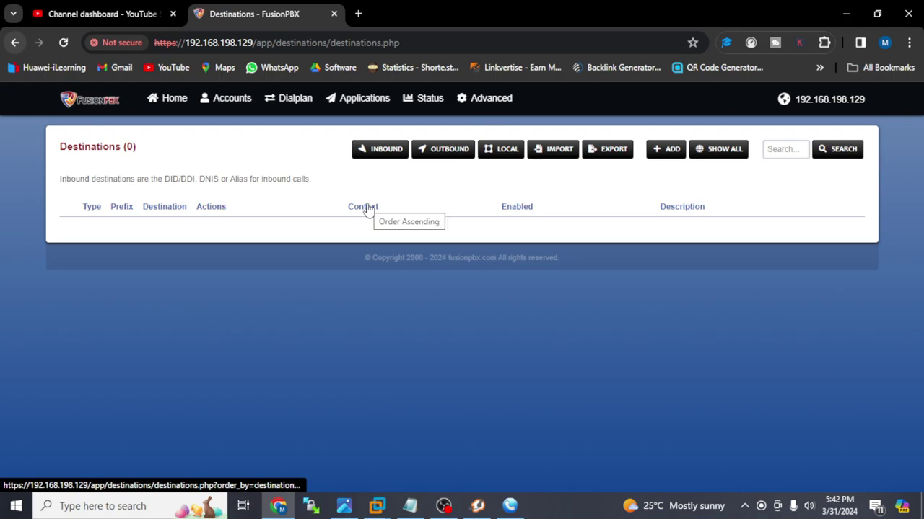
pyautogui.moveTo(286, 98)
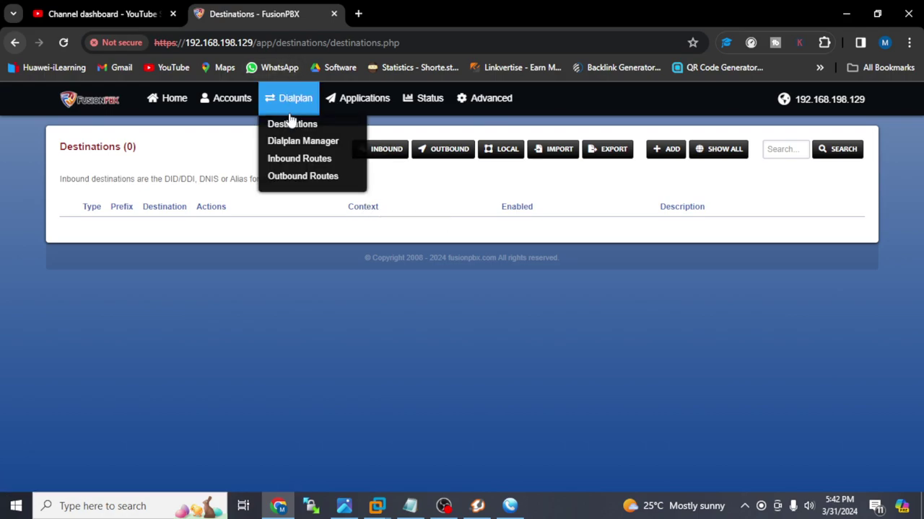
pyautogui.click(298, 143)
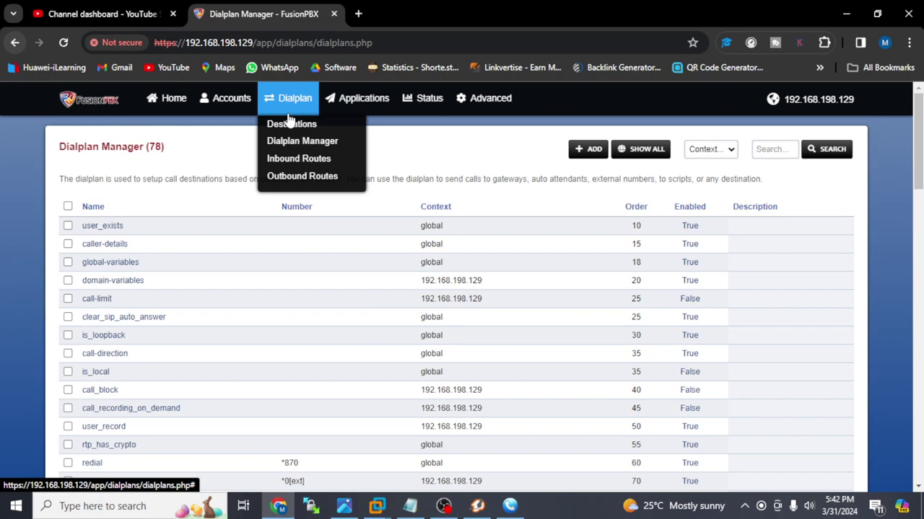
pyautogui.click(300, 168)
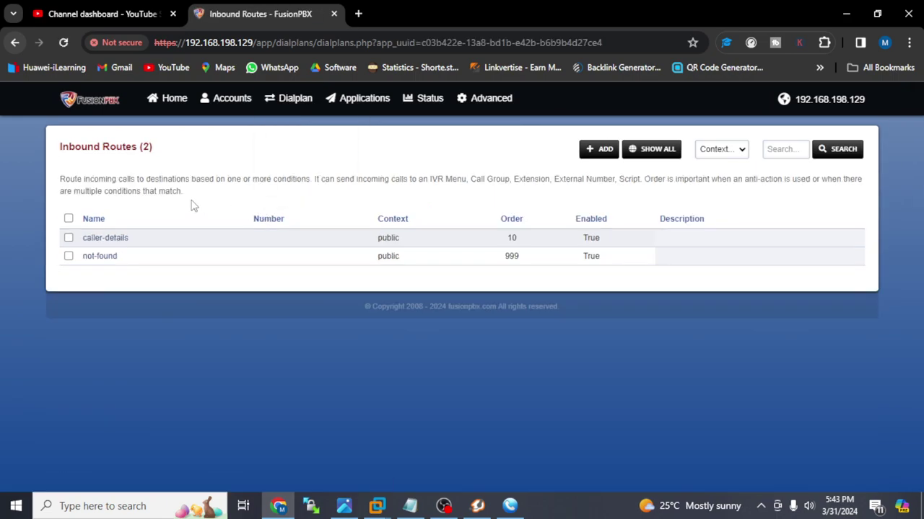
pyautogui.click(289, 98)
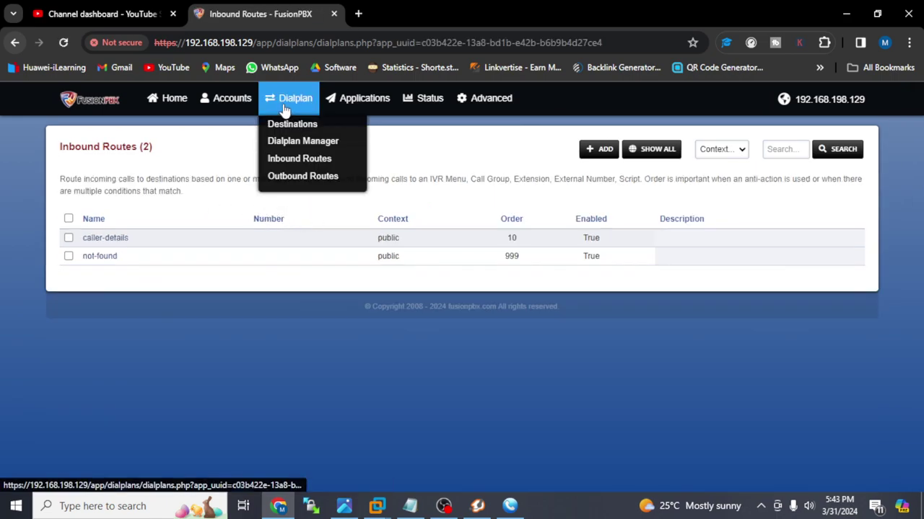
pyautogui.click(306, 179)
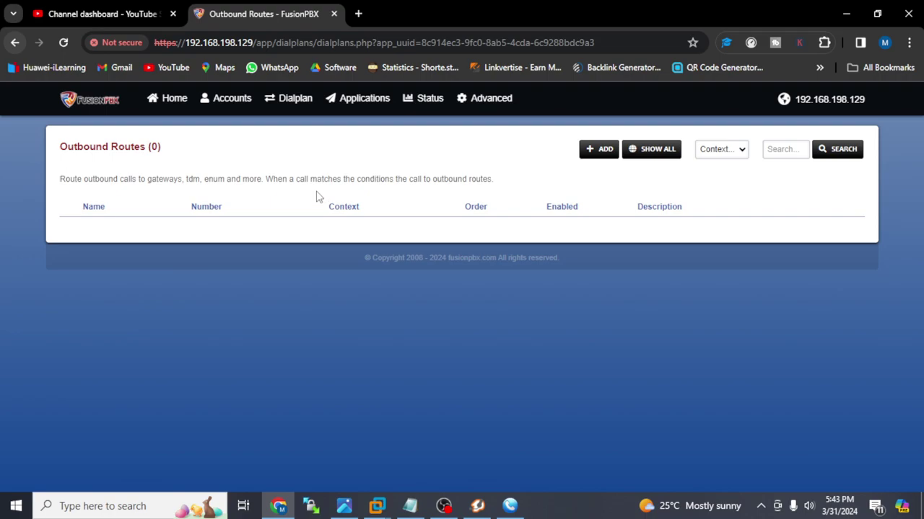
pyautogui.moveTo(350, 95)
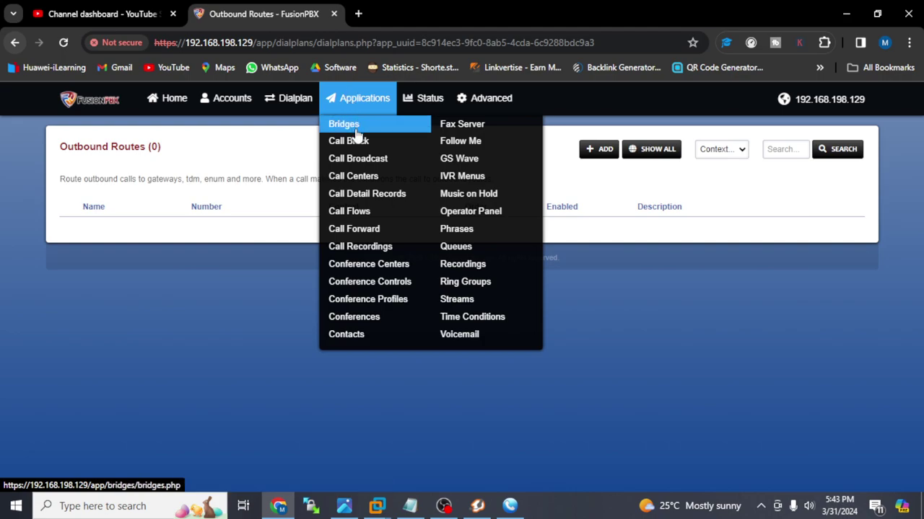
# - Look through Call Center, Call Detail Records, Call Forward and all stored Call Recordings
pyautogui.click(426, 184)
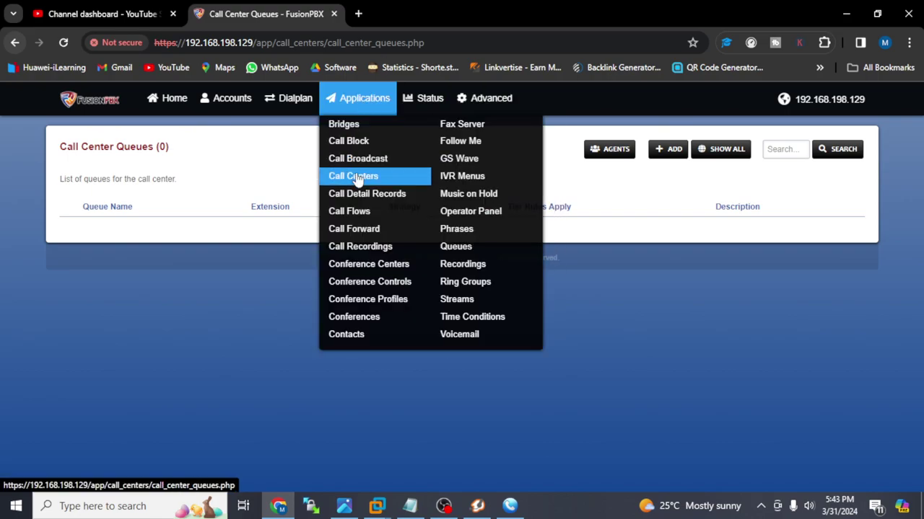
pyautogui.click(353, 197)
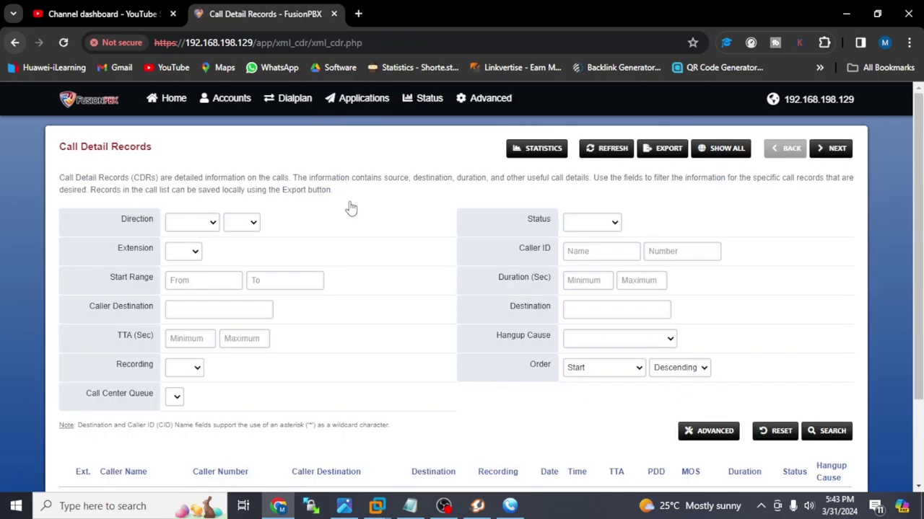
pyautogui.moveTo(918, 209); pyautogui.dragTo(918, 166)
pyautogui.moveTo(359, 124)
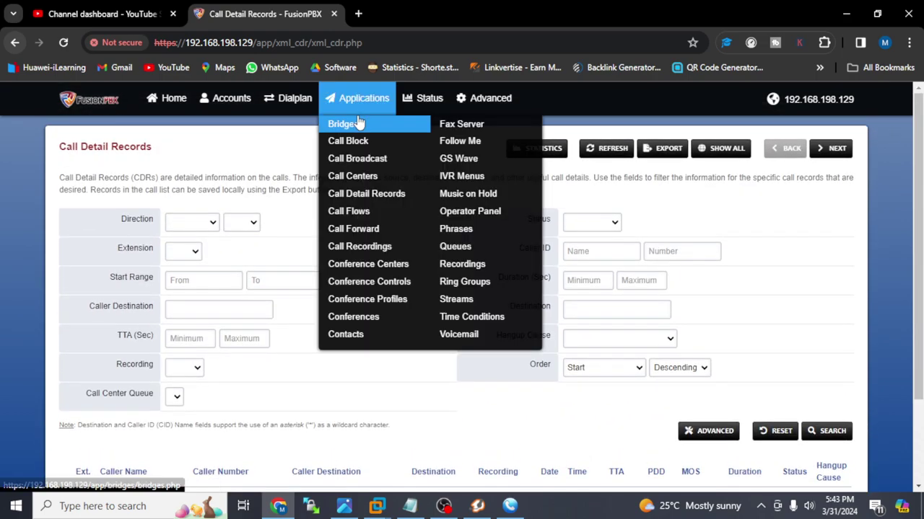
pyautogui.click(383, 231)
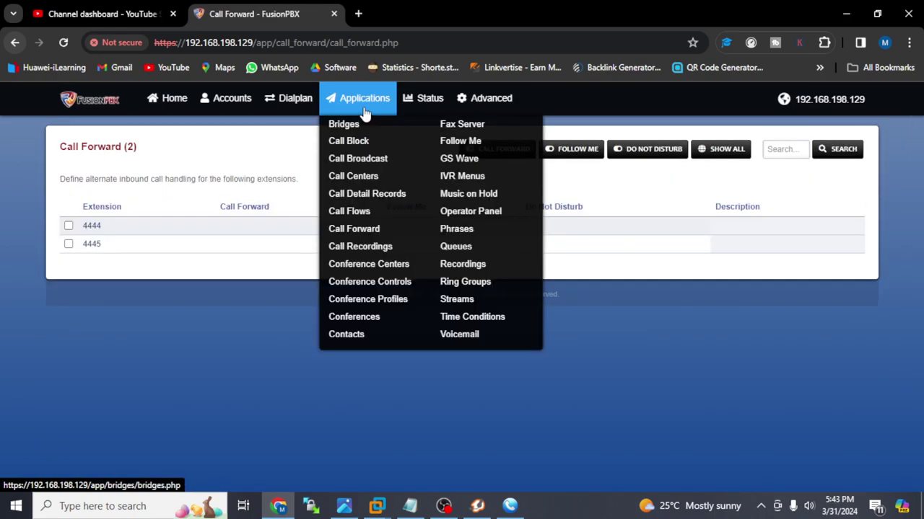
pyautogui.moveTo(337, 107)
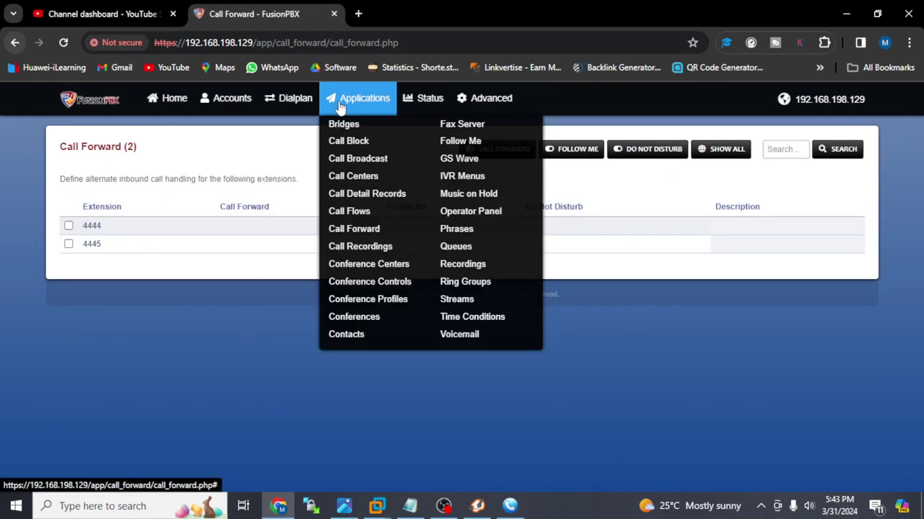
pyautogui.click(381, 248)
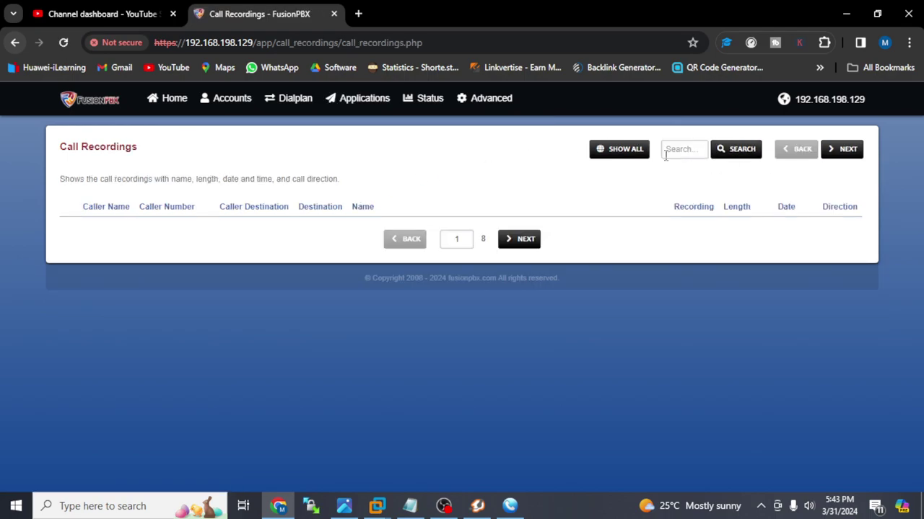
pyautogui.click(621, 159)
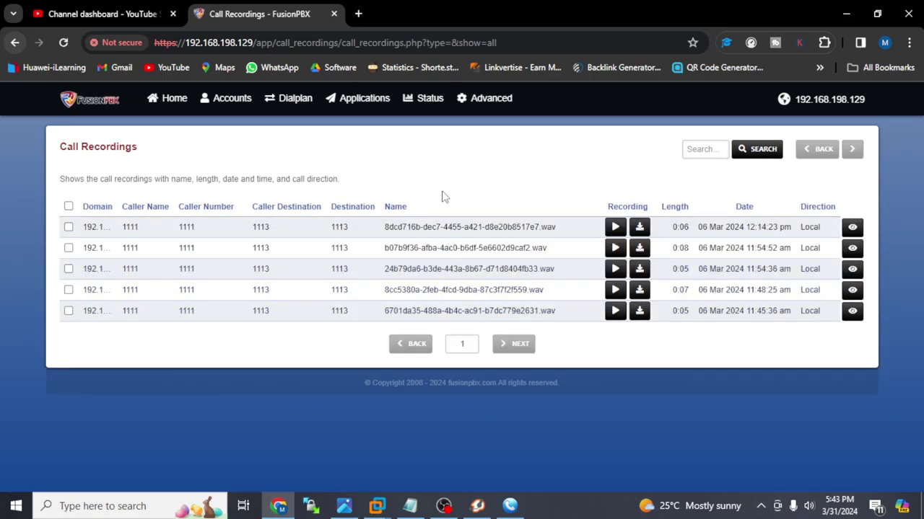
# - Check the Follow Me, IVR Menus, Grandstream Wave and Music on Hold pages
pyautogui.moveTo(354, 99)
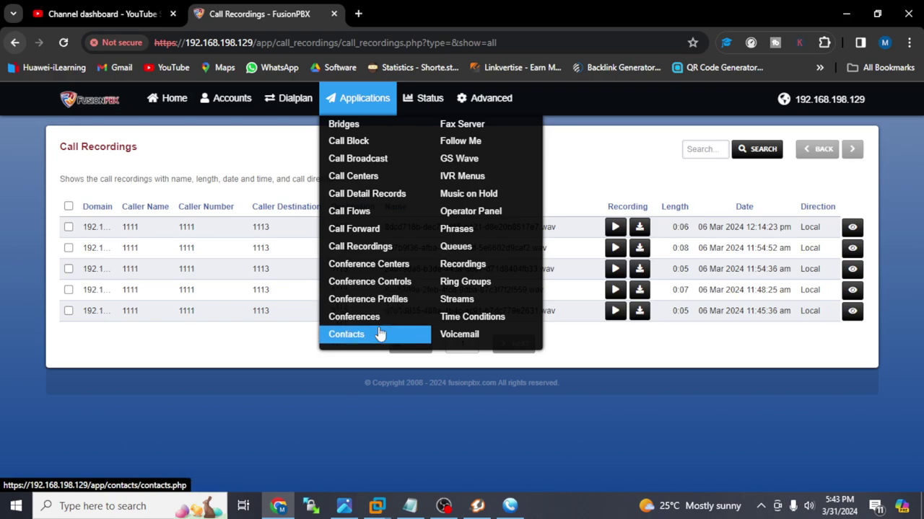
pyautogui.click(482, 143)
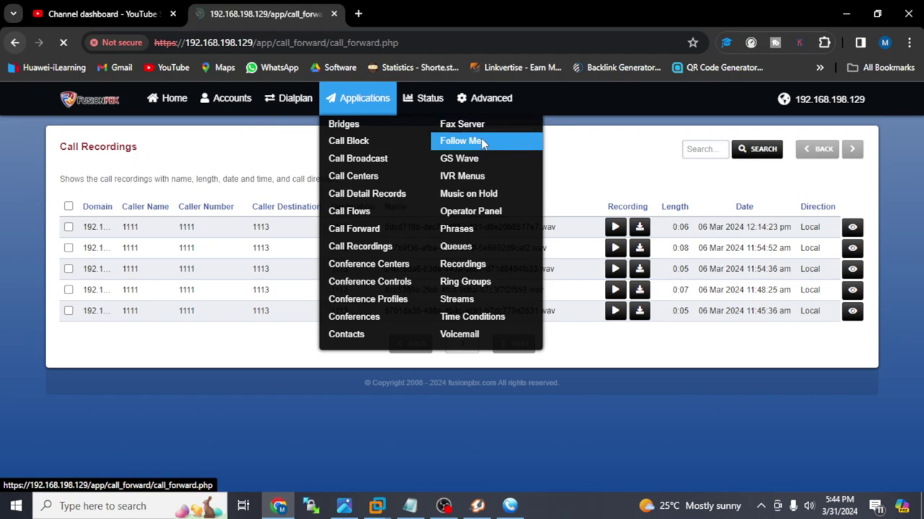
pyautogui.click(379, 101)
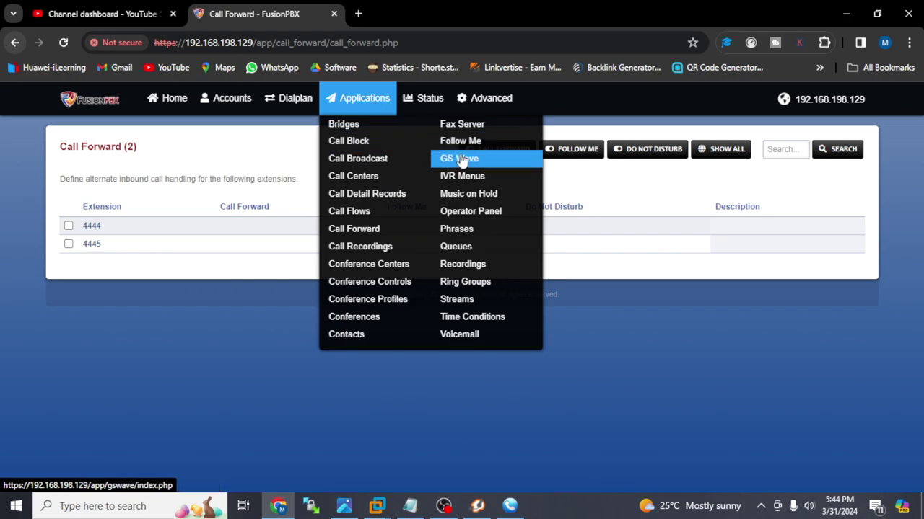
pyautogui.click(474, 179)
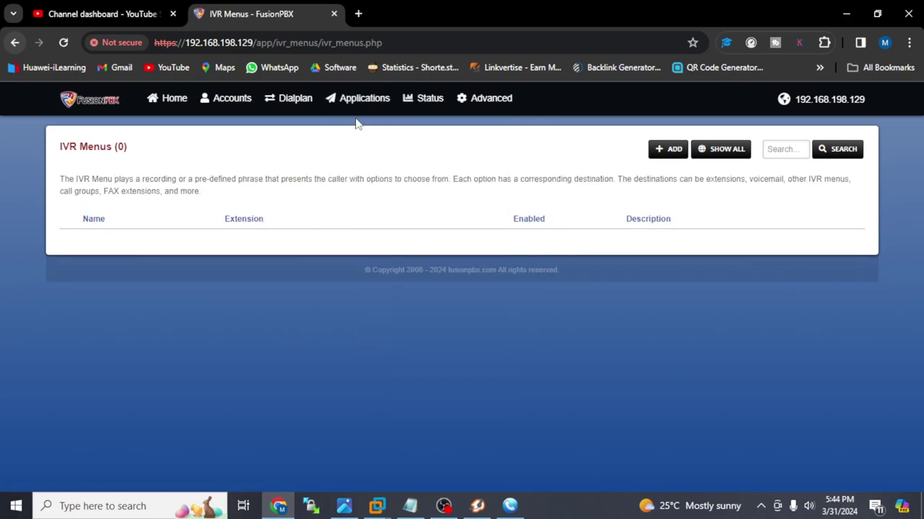
pyautogui.moveTo(358, 101)
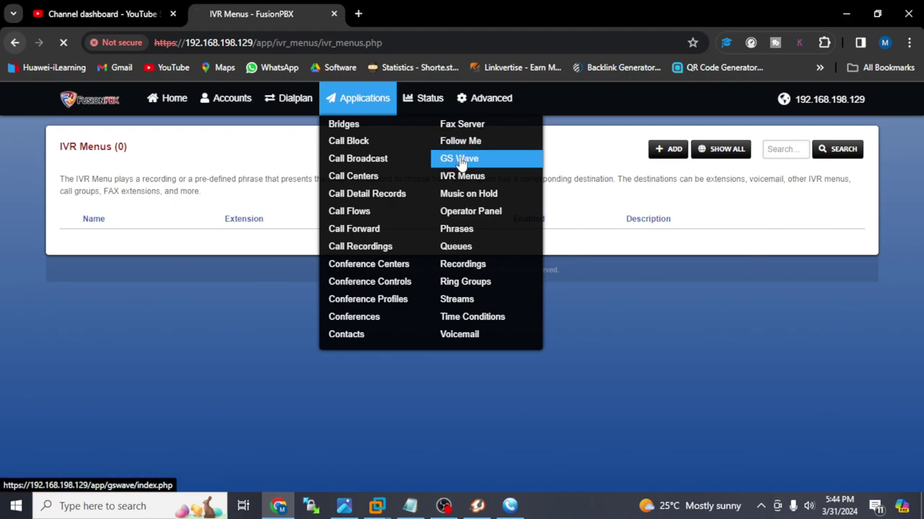
pyautogui.click(462, 160)
pyautogui.moveTo(365, 106)
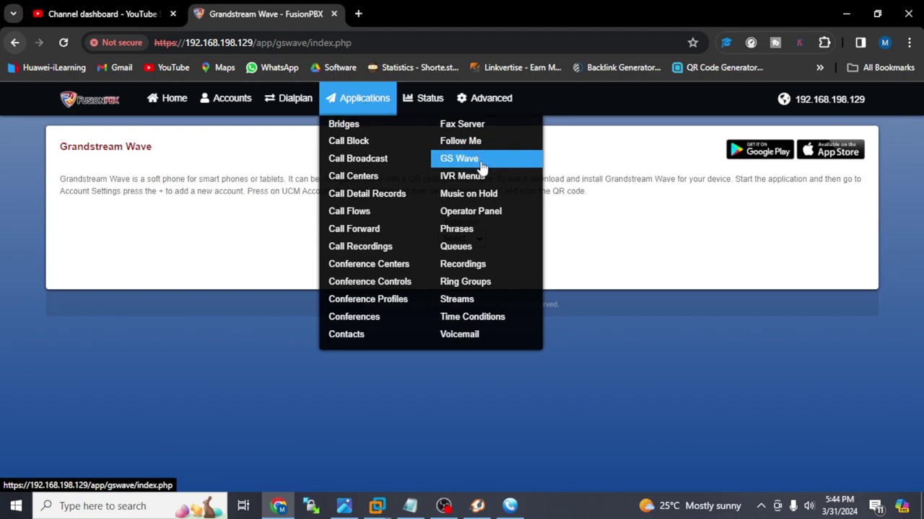
pyautogui.click(488, 200)
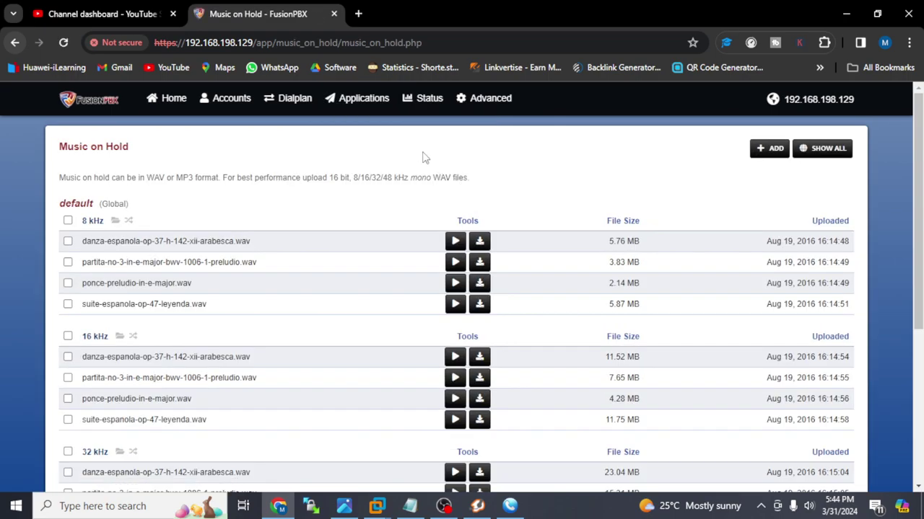
pyautogui.scroll(-3, 583, 280)
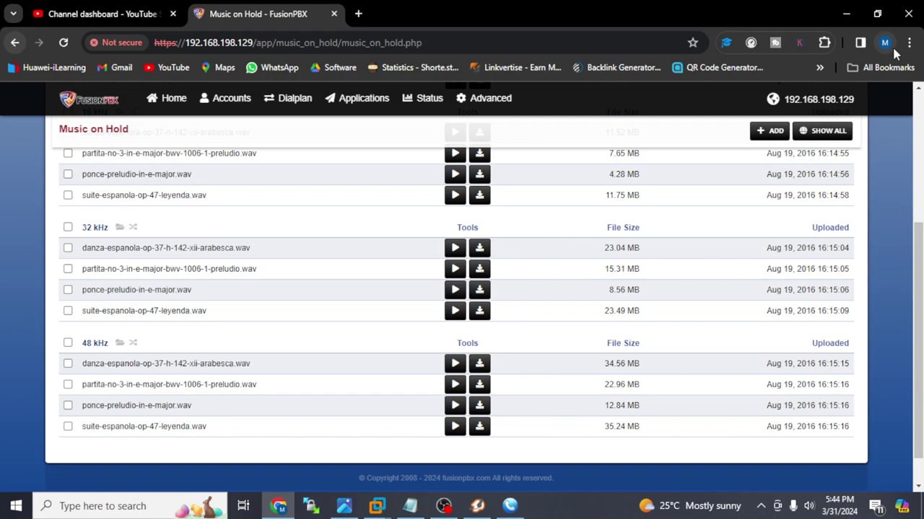
pyautogui.scroll(3, 914, 166)
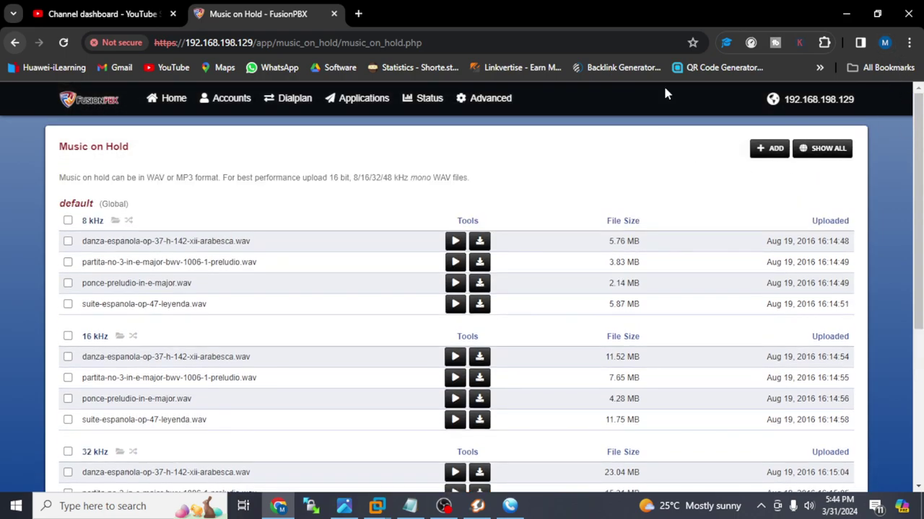
# - Visit Phrases, Queues, Recordings, Ring Groups and Streams, ending on the empty Time Conditions list
pyautogui.moveTo(430, 112)
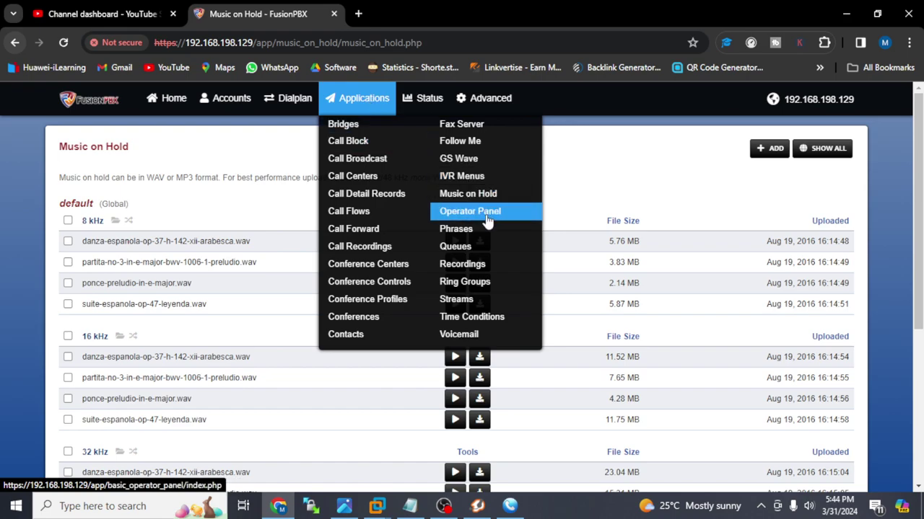
pyautogui.click(490, 232)
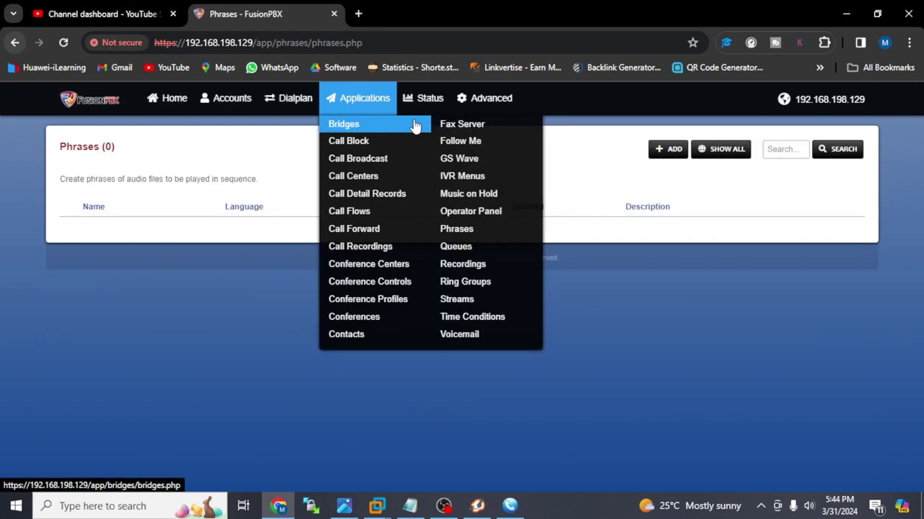
pyautogui.click(497, 249)
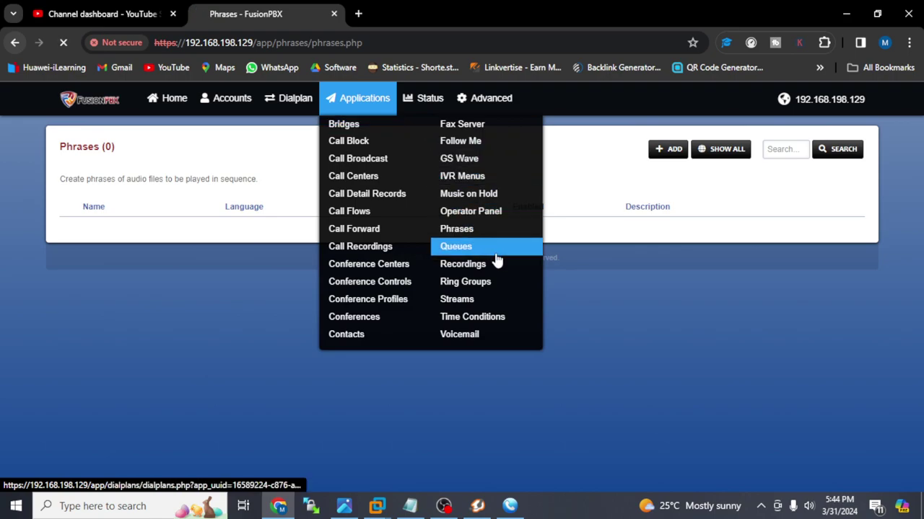
pyautogui.click(364, 98)
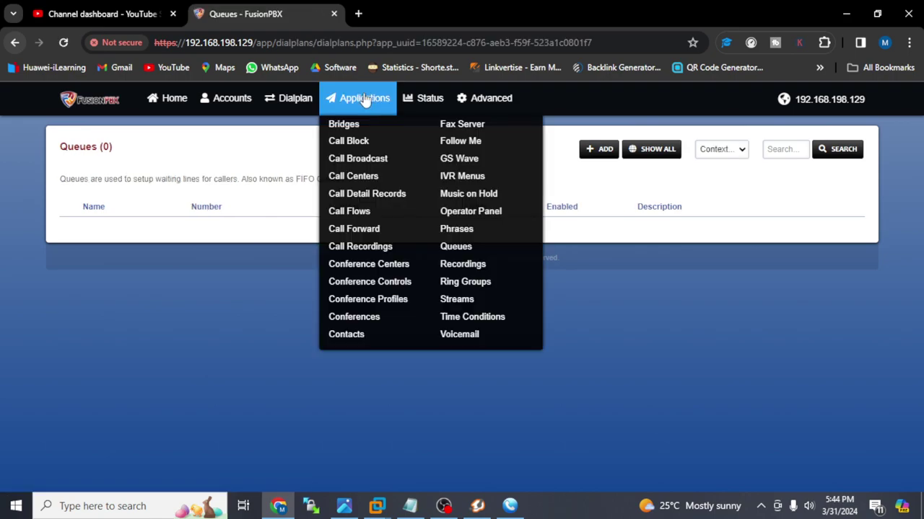
pyautogui.click(478, 270)
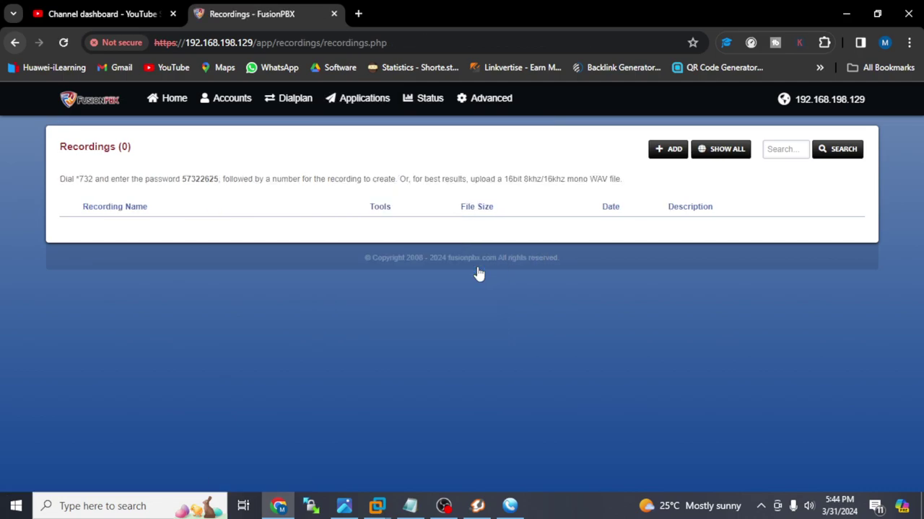
pyautogui.click(351, 100)
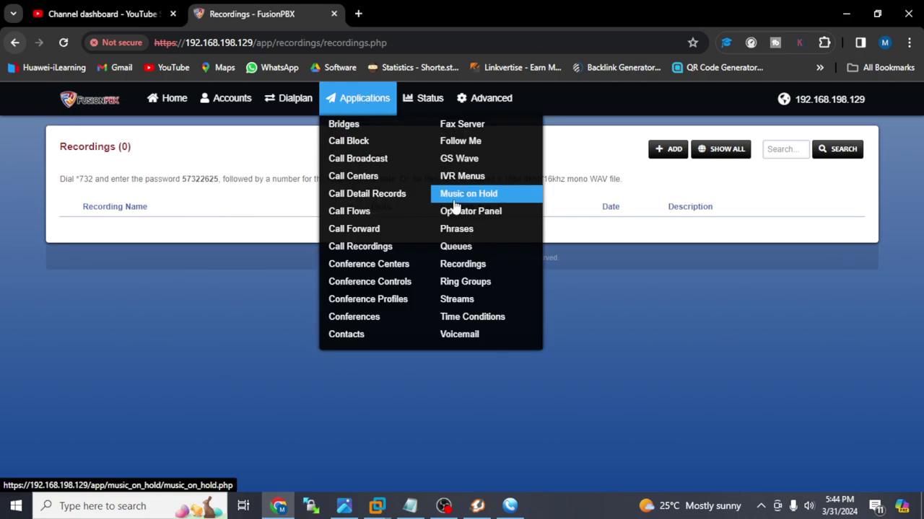
pyautogui.click(490, 288)
pyautogui.click(354, 104)
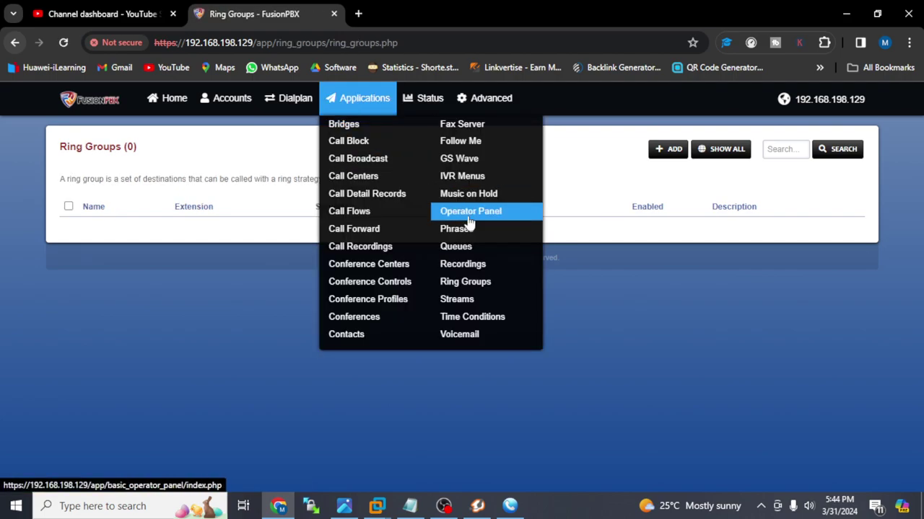
pyautogui.click(495, 303)
pyautogui.click(334, 96)
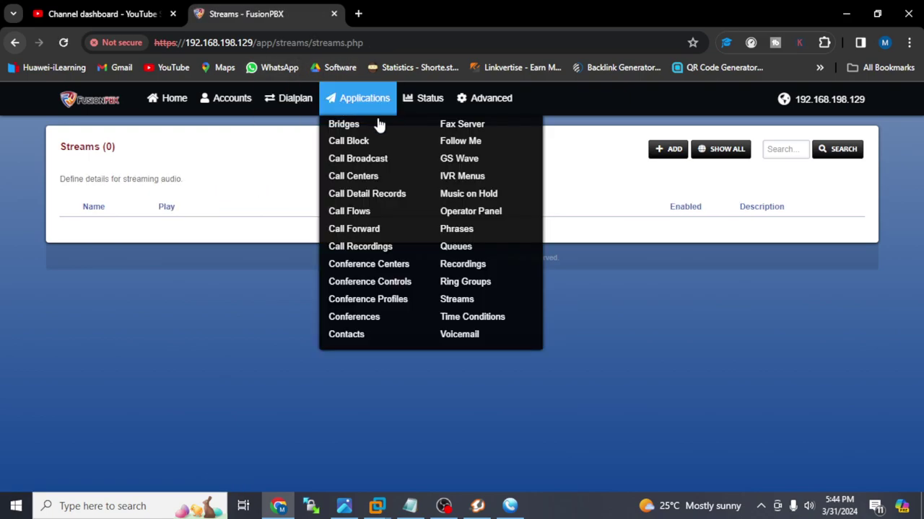
pyautogui.click(500, 318)
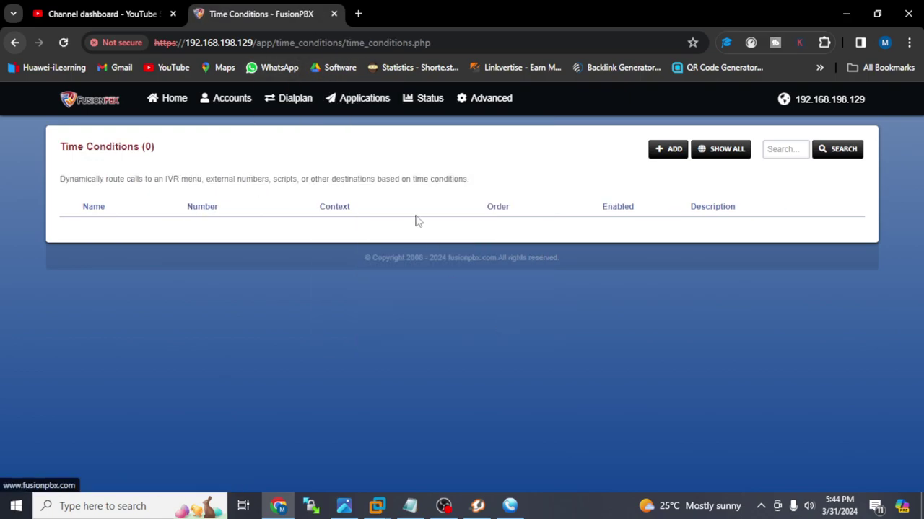
pyautogui.moveTo(401, 106)
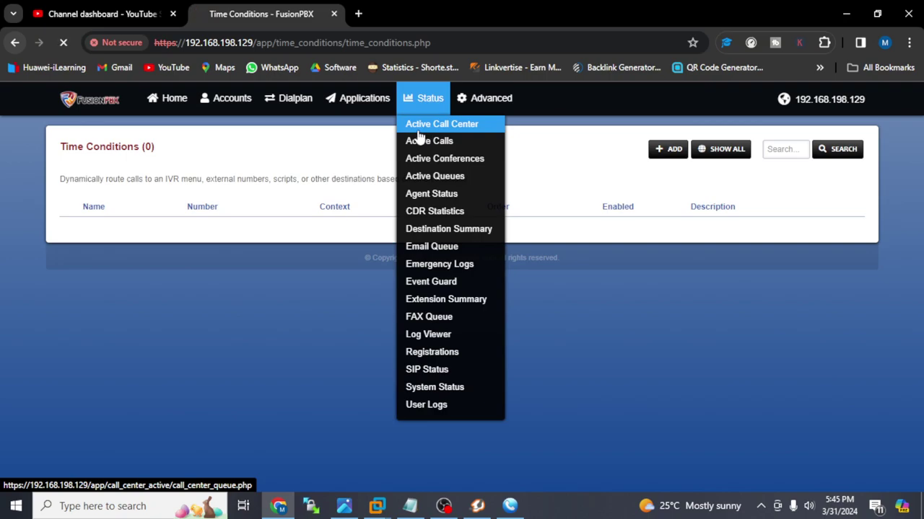
# - Review the CDR Statistics, Destination Summary and Email Queue pages
pyautogui.moveTo(415, 138)
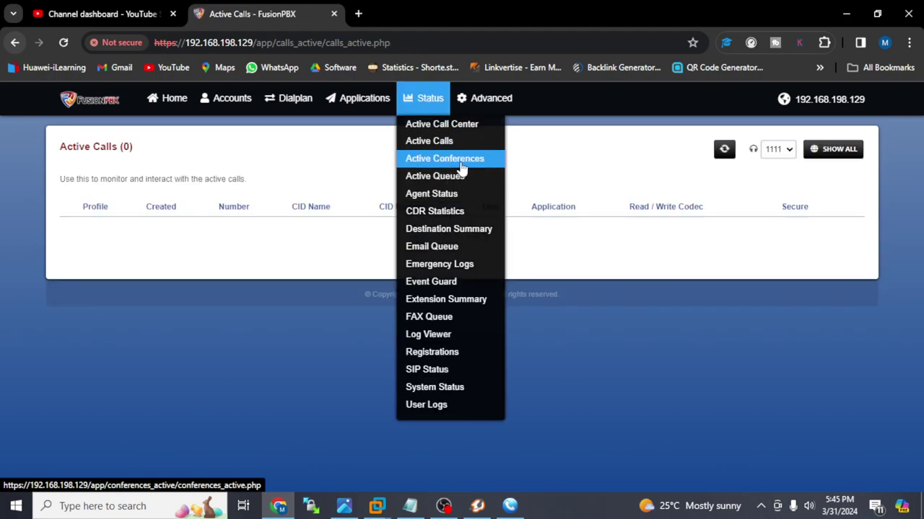
pyautogui.click(473, 210)
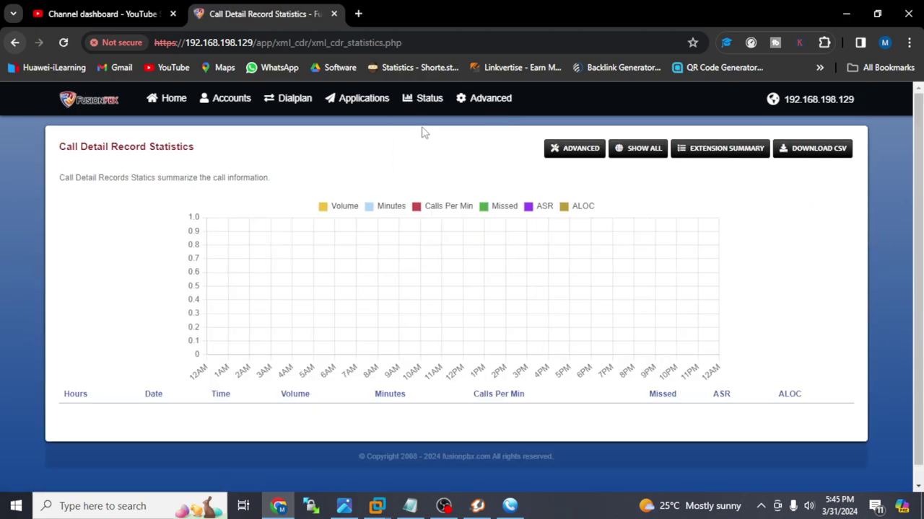
pyautogui.scroll(-1, 791, 310)
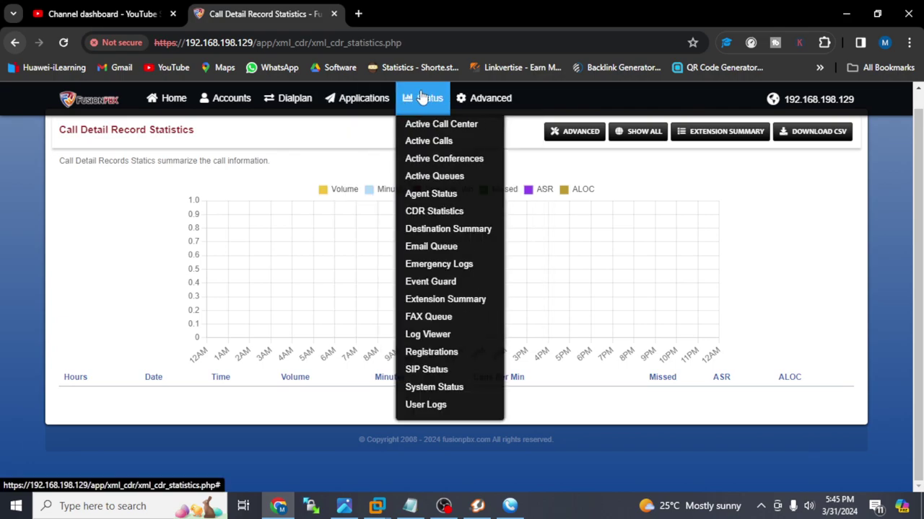
pyautogui.click(481, 238)
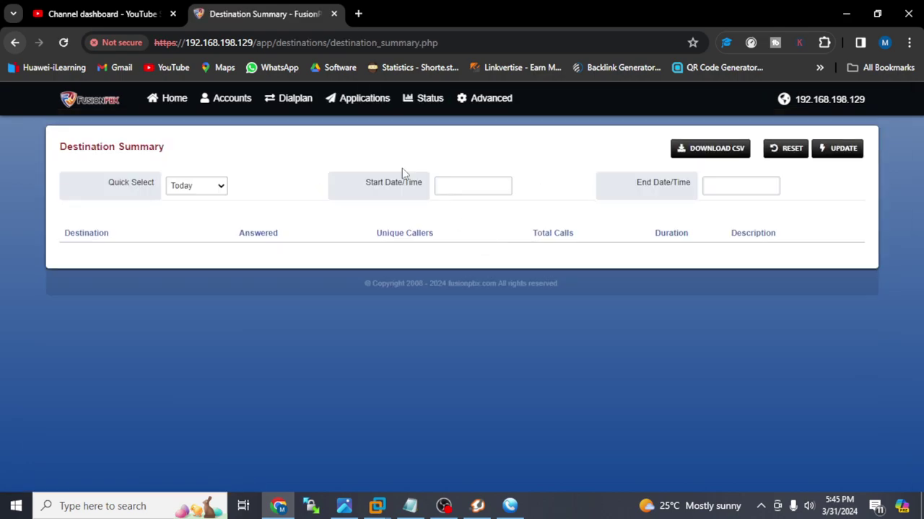
pyautogui.moveTo(419, 104)
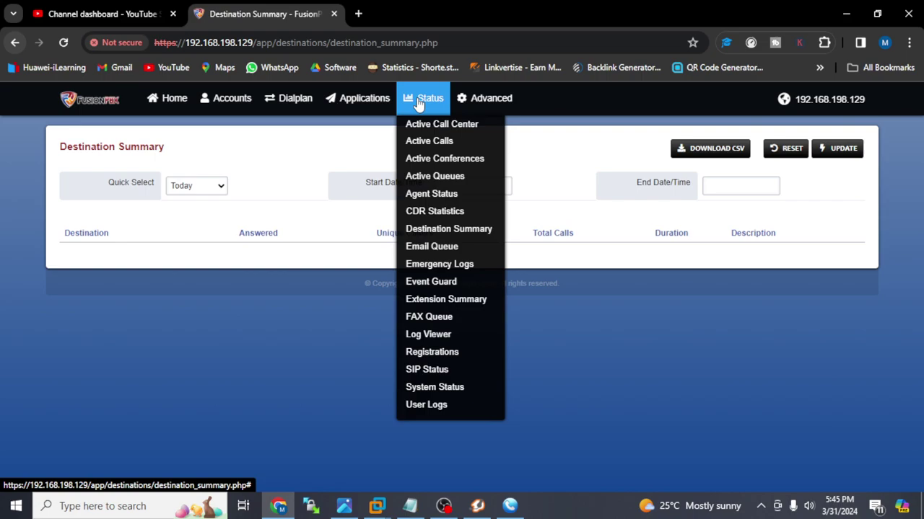
pyautogui.click(487, 252)
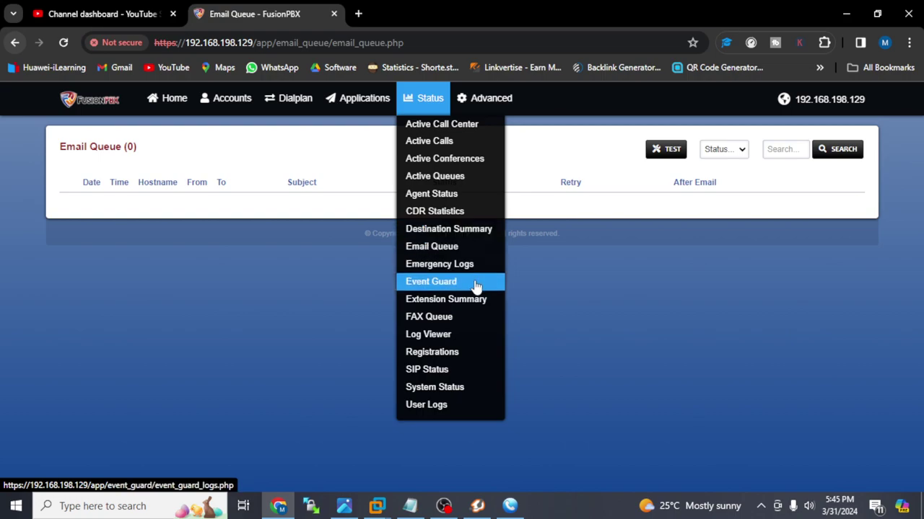
# - View freeswitch.log, then confirm extensions 4444 (MicroSIP) and 4445 (Z 5.6.4) are registered
pyautogui.click(462, 337)
pyautogui.moveTo(425, 98)
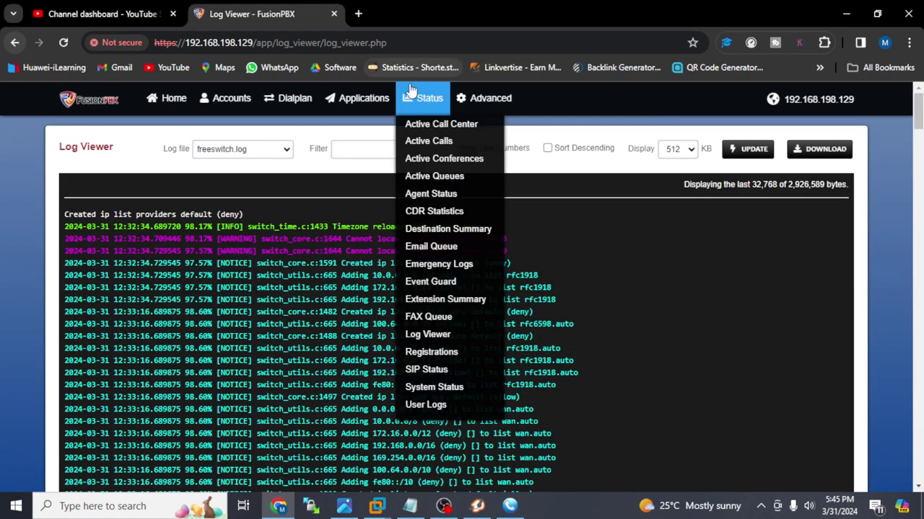
pyautogui.click(495, 363)
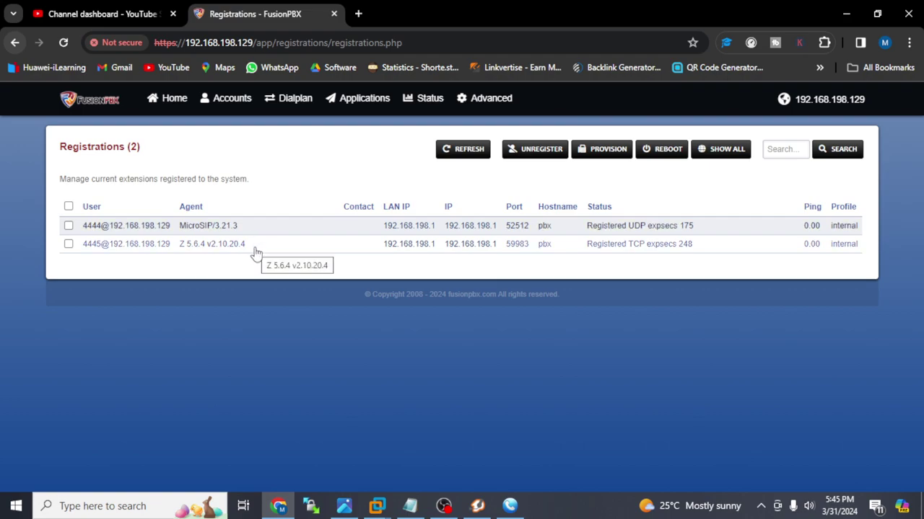
pyautogui.moveTo(416, 99)
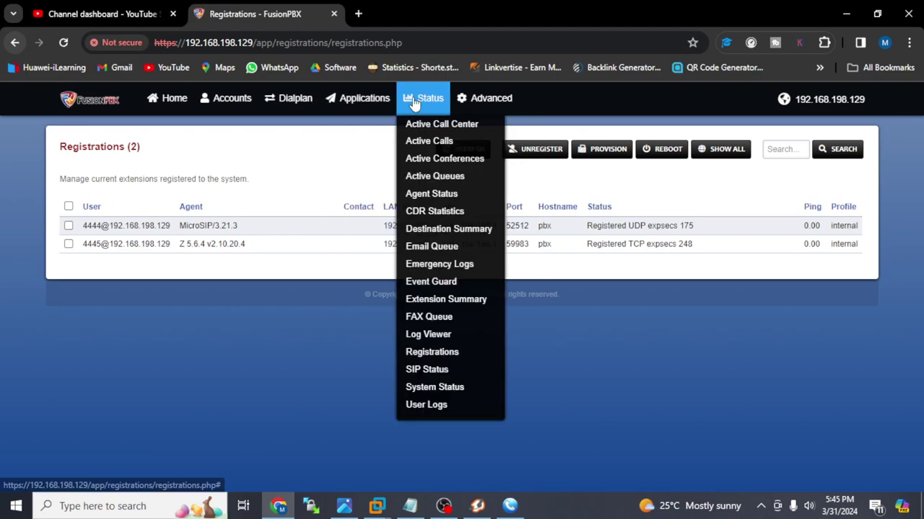
# - Look at SIP Status, then open System Status
pyautogui.click(456, 372)
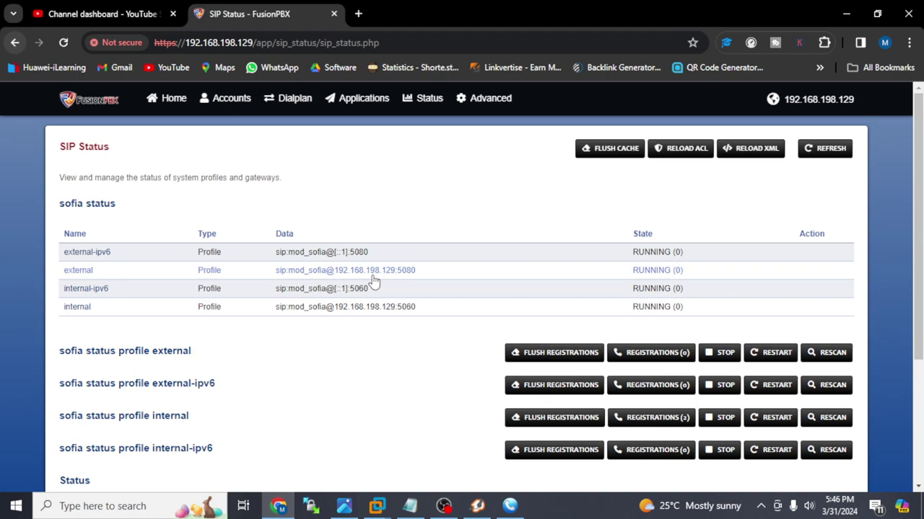
pyautogui.click(425, 98)
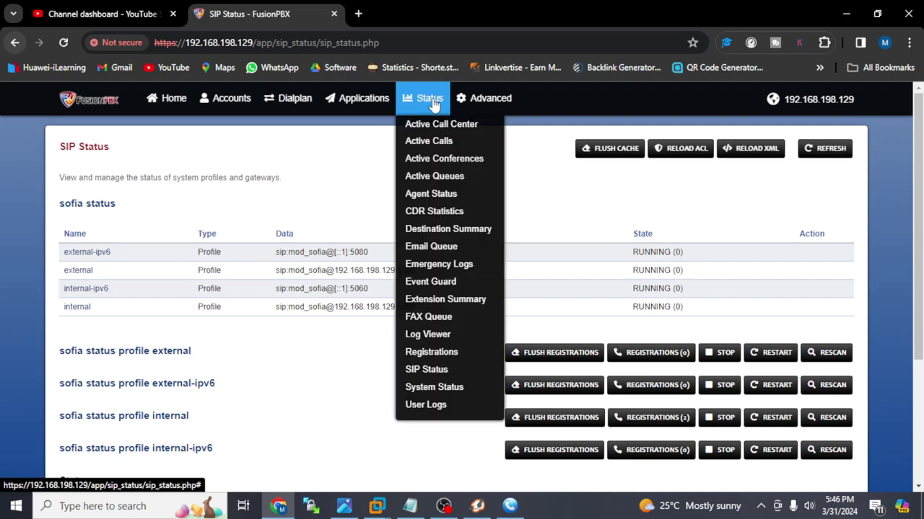
pyautogui.click(484, 399)
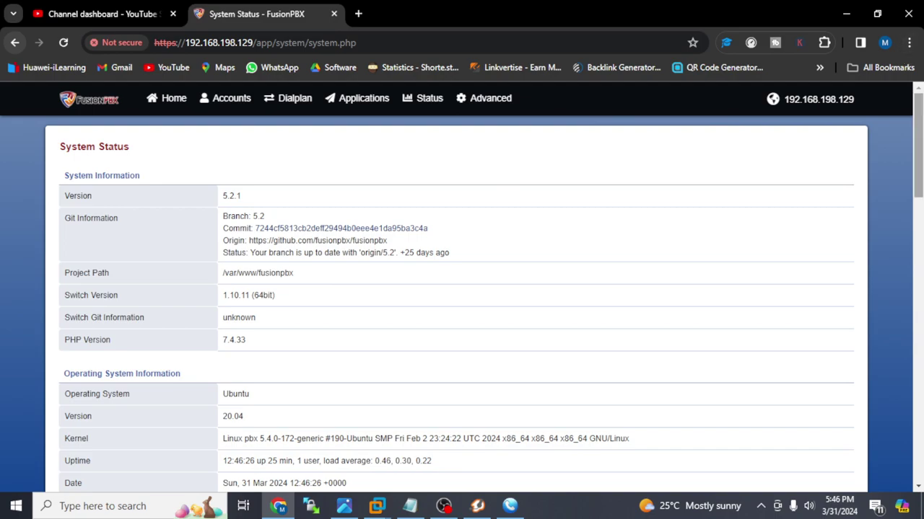
# - Scroll through System Status (version 5.2.1), then check User Logs showing 0 authentication attempts
pyautogui.scroll(-3, 918, 145)
pyautogui.scroll(-1, 490, 305)
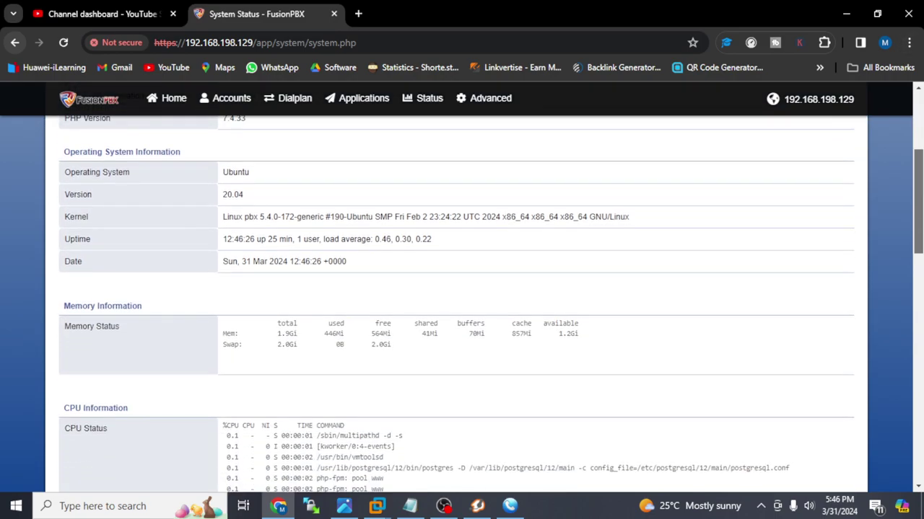
pyautogui.scroll(-5, 462, 305)
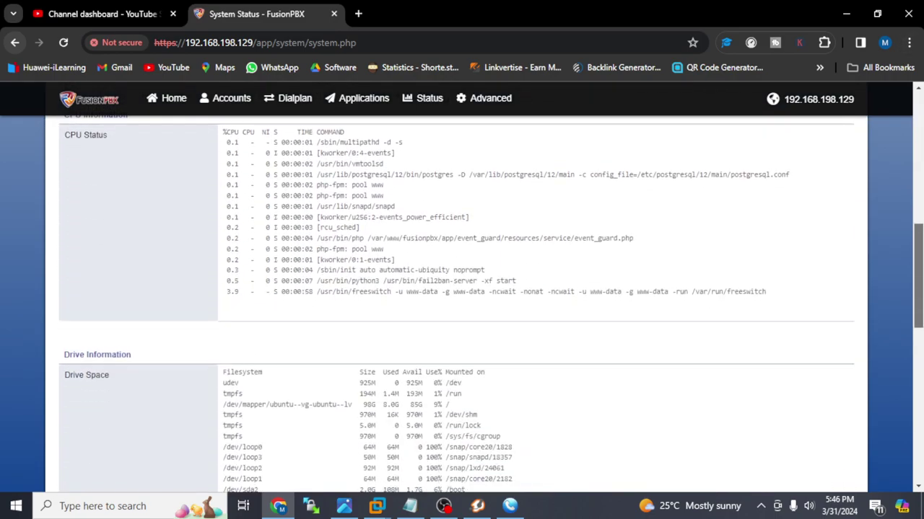
pyautogui.scroll(-4, 462, 297)
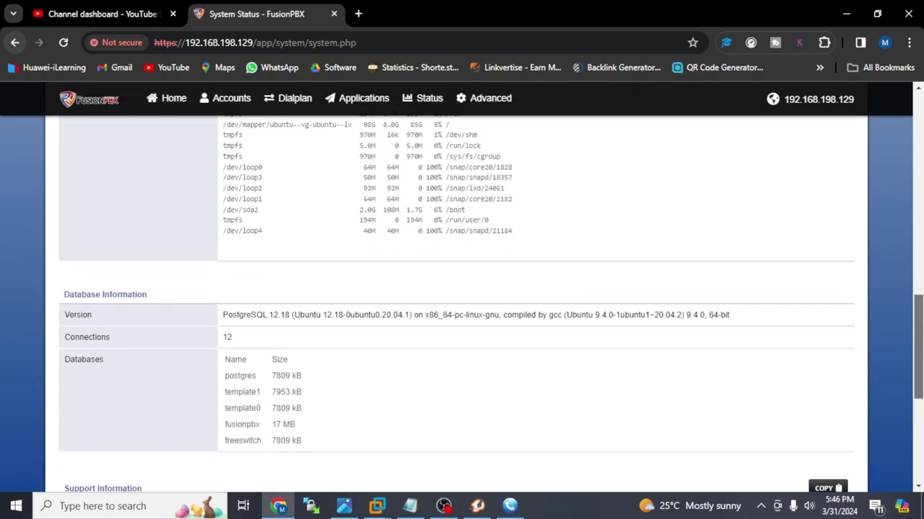
pyautogui.scroll(-5, 462, 303)
pyautogui.scroll(8, 890, 283)
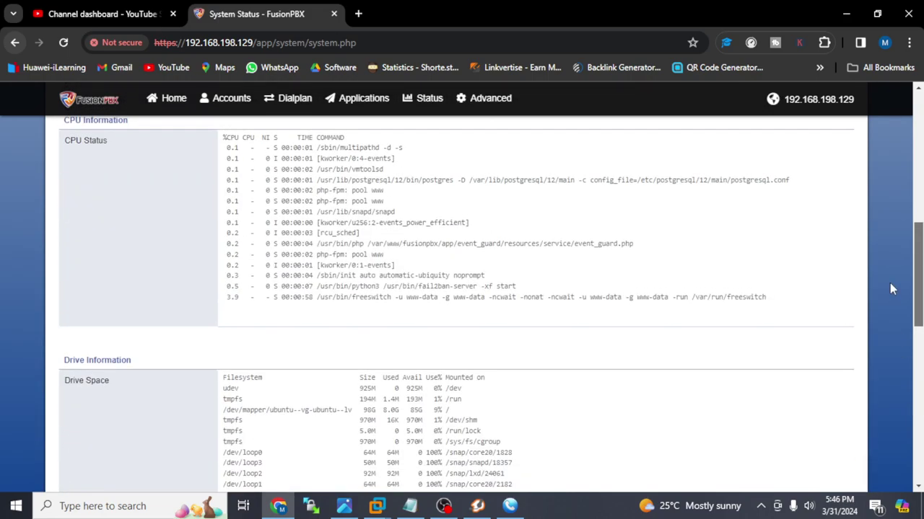
pyautogui.scroll(8, 890, 283)
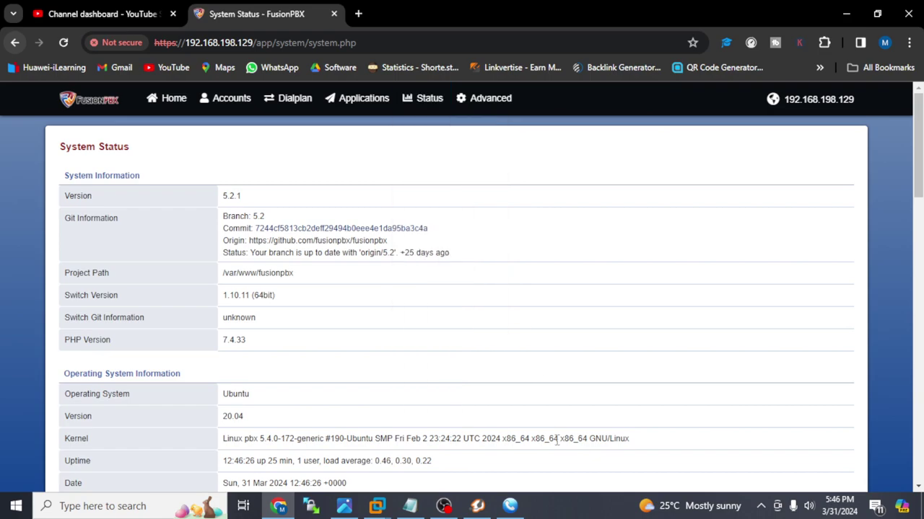
pyautogui.moveTo(417, 87)
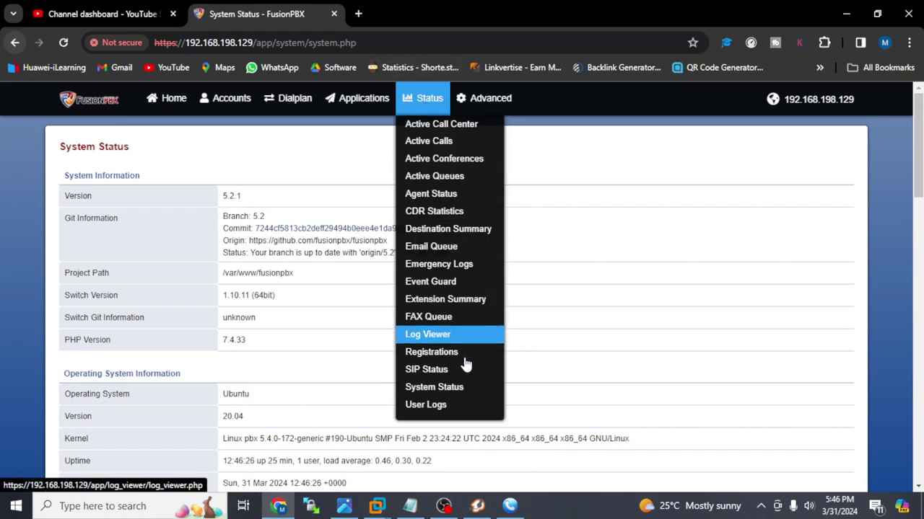
pyautogui.click(459, 405)
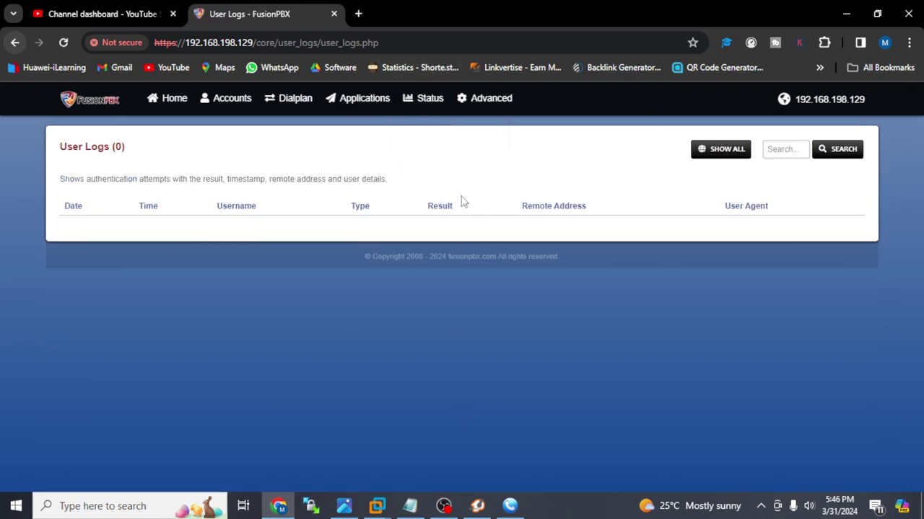
# - Review the Access Controls, Databases, Default Settings and Email Templates pages
pyautogui.moveTo(491, 98)
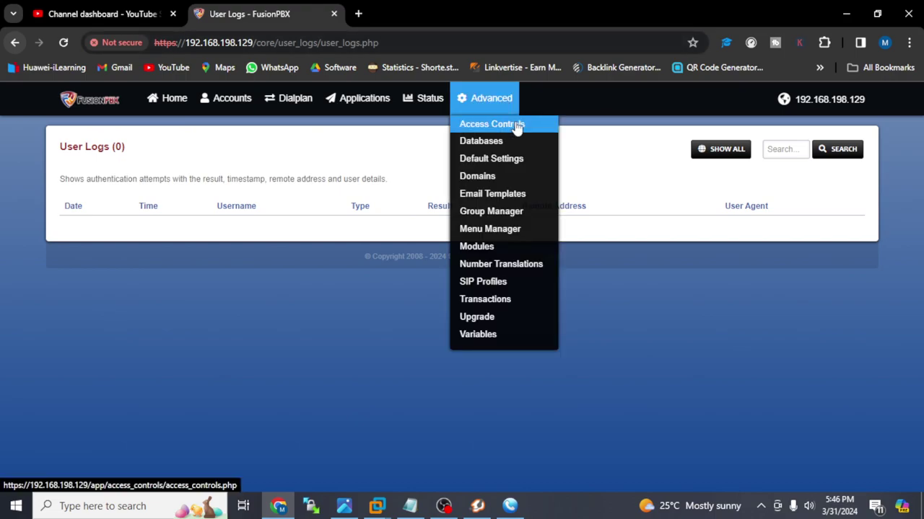
pyautogui.click(517, 127)
pyautogui.moveTo(494, 114)
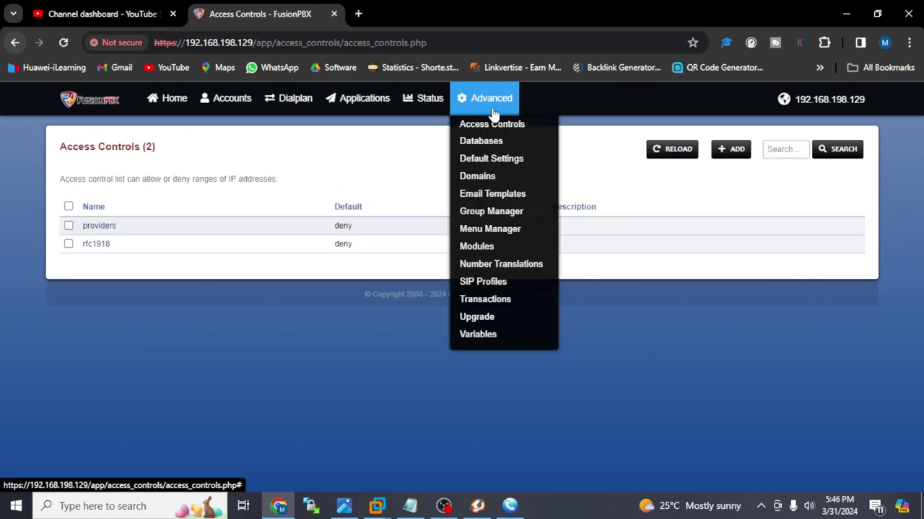
pyautogui.click(498, 141)
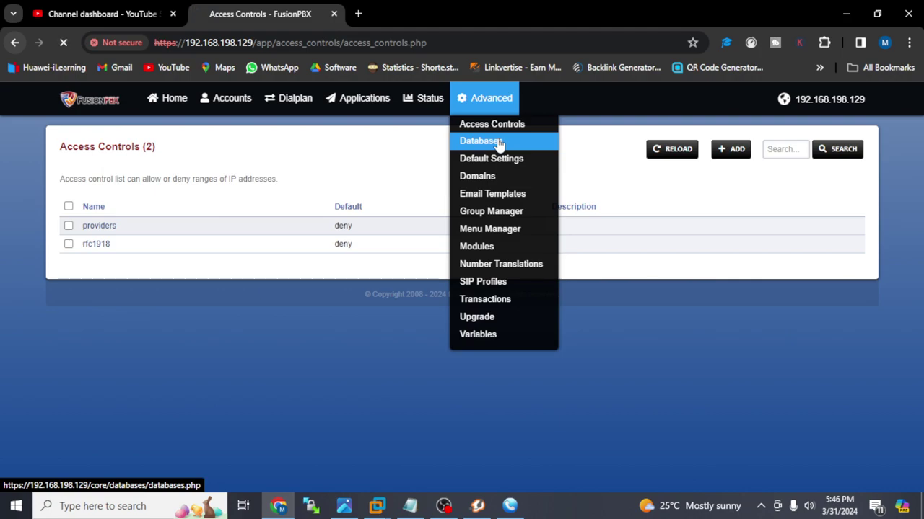
pyautogui.moveTo(483, 100)
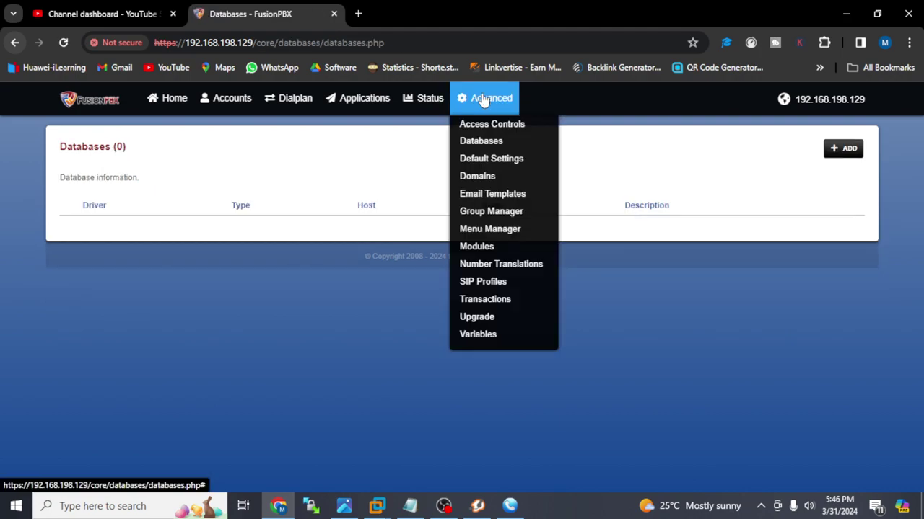
pyautogui.click(504, 168)
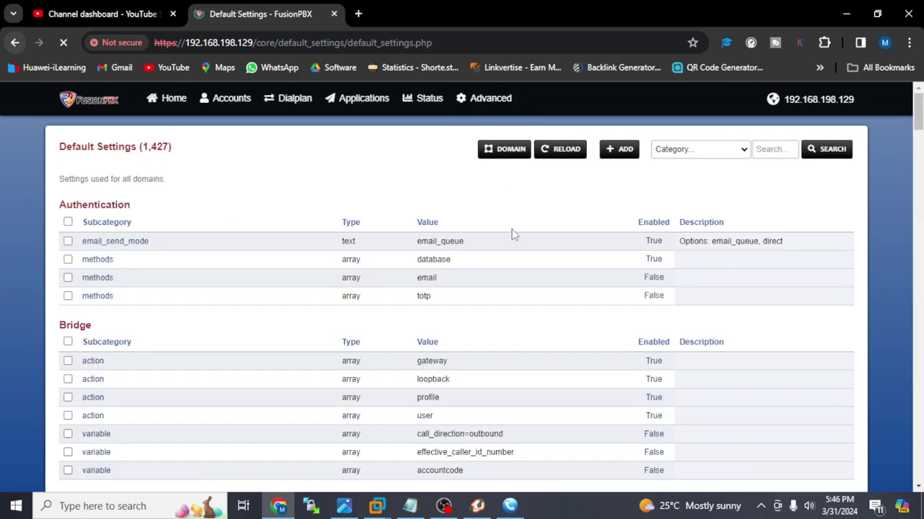
pyautogui.moveTo(483, 101)
pyautogui.click(511, 193)
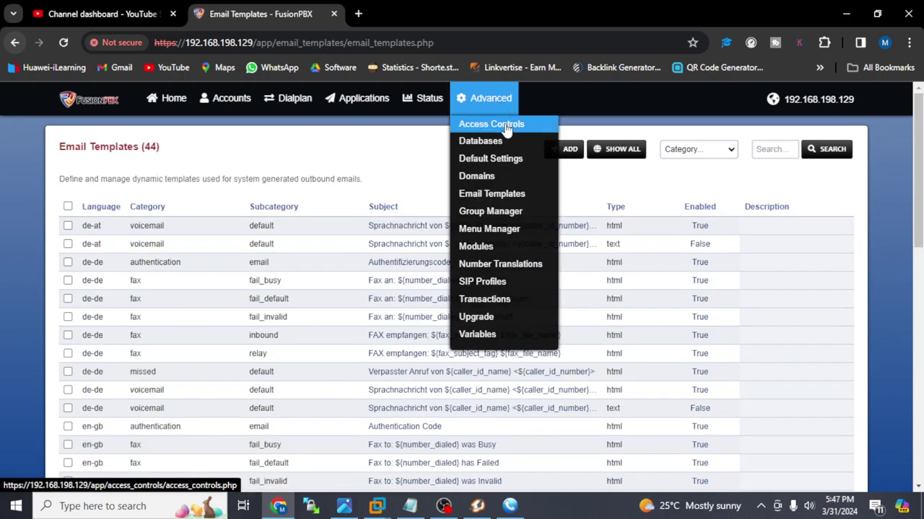
# - Check the Group Manager, Menu Manager, Modules and Number Translations pages
pyautogui.click(537, 220)
pyautogui.moveTo(494, 109)
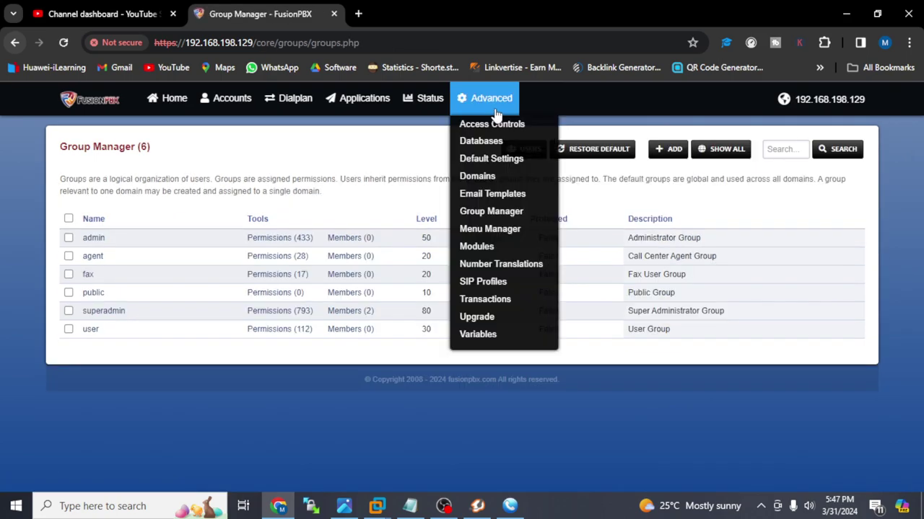
pyautogui.click(504, 244)
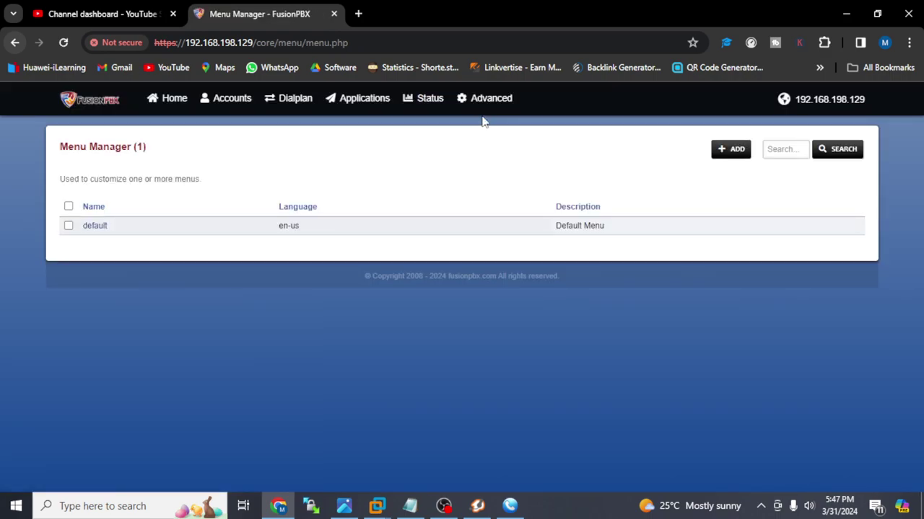
pyautogui.moveTo(482, 121)
pyautogui.click(504, 249)
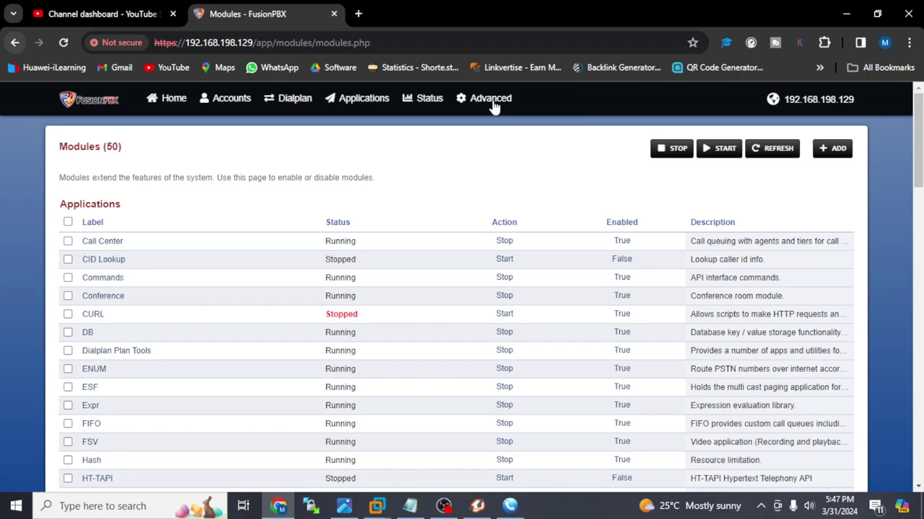
pyautogui.moveTo(493, 109)
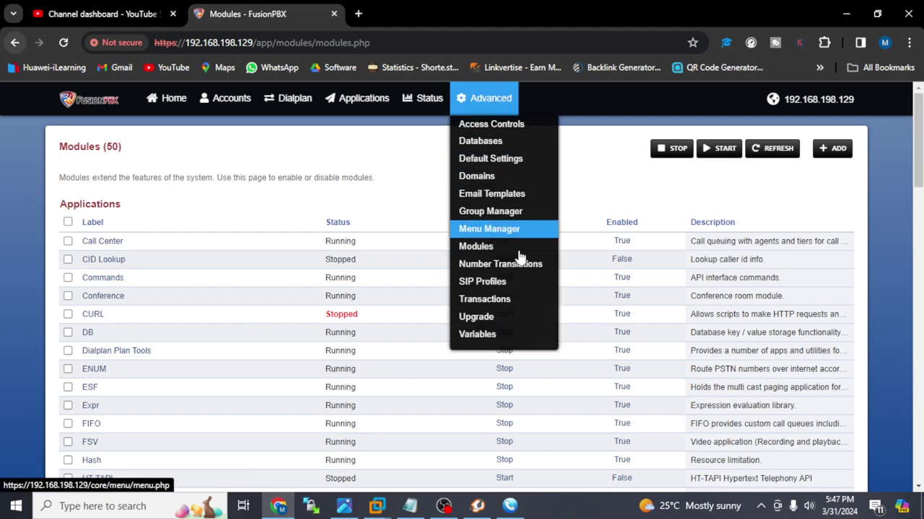
pyautogui.click(524, 273)
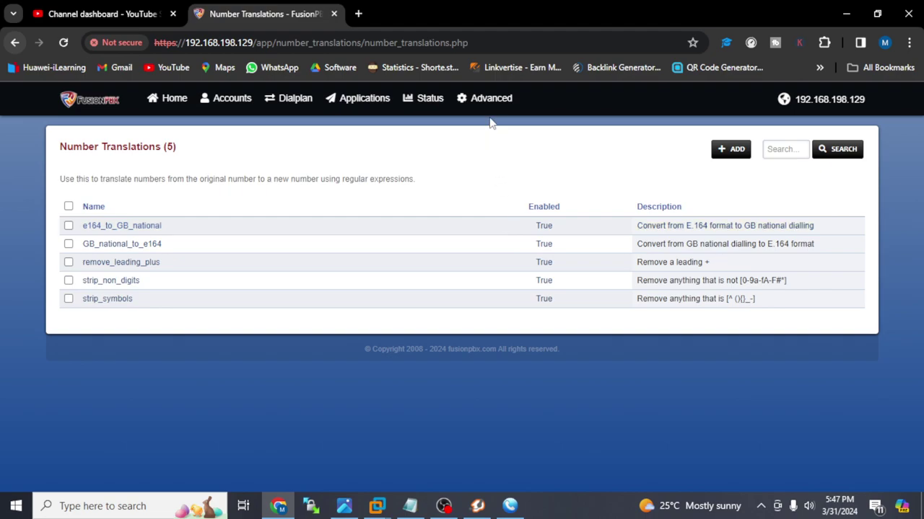
# - Visit Transactions and Upgrade, ending on Switch Variables listing 71 variables
pyautogui.moveTo(491, 97)
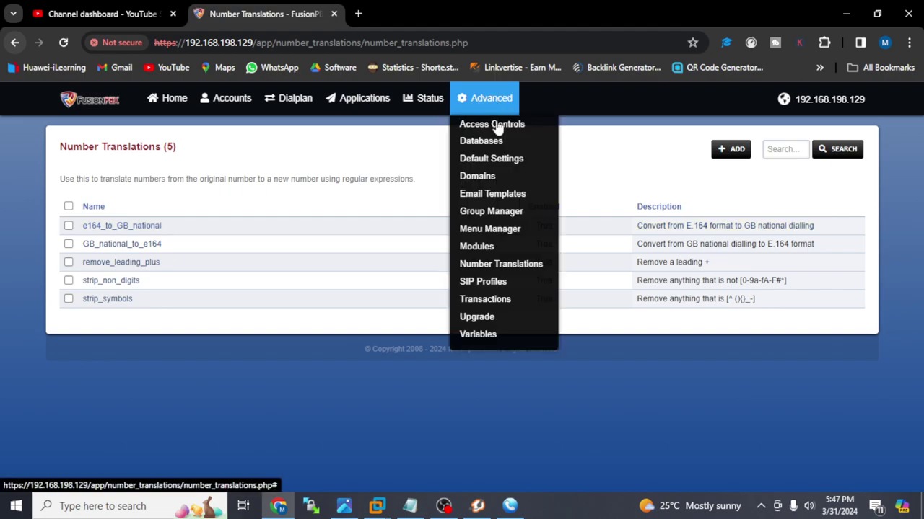
pyautogui.click(512, 300)
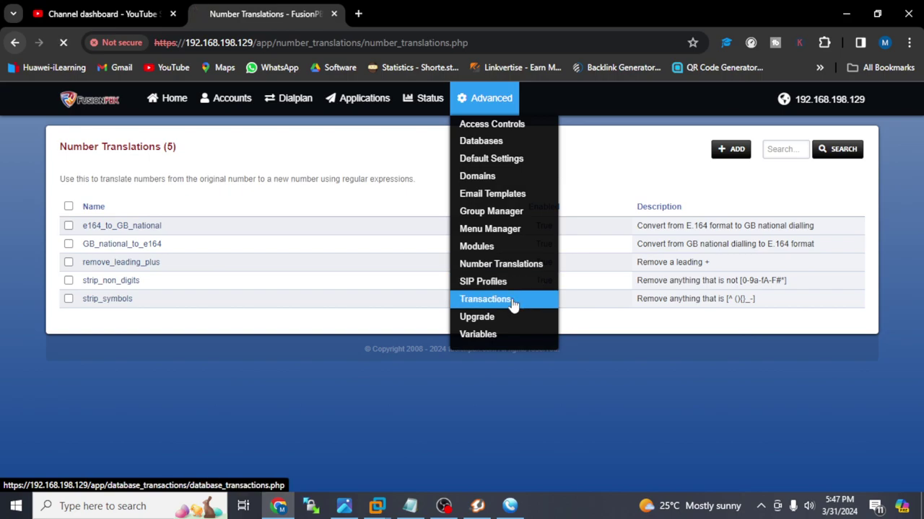
pyautogui.click(488, 98)
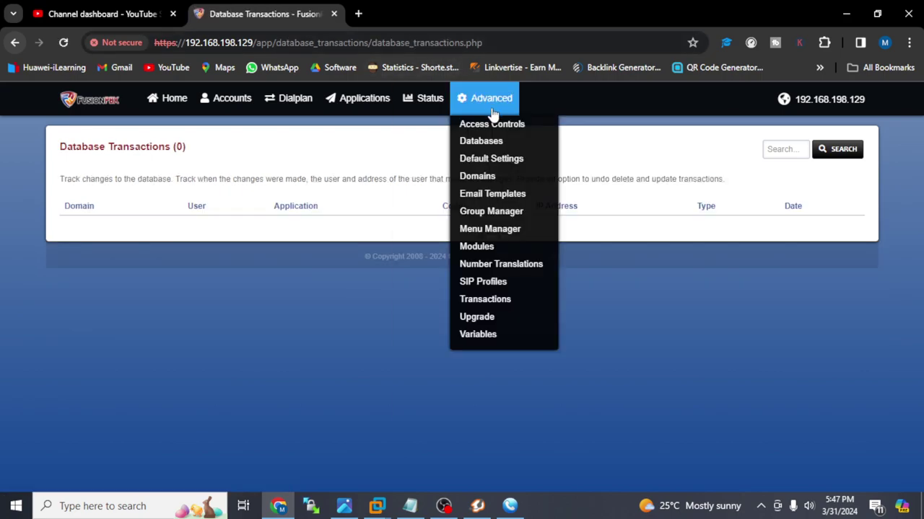
pyautogui.click(517, 315)
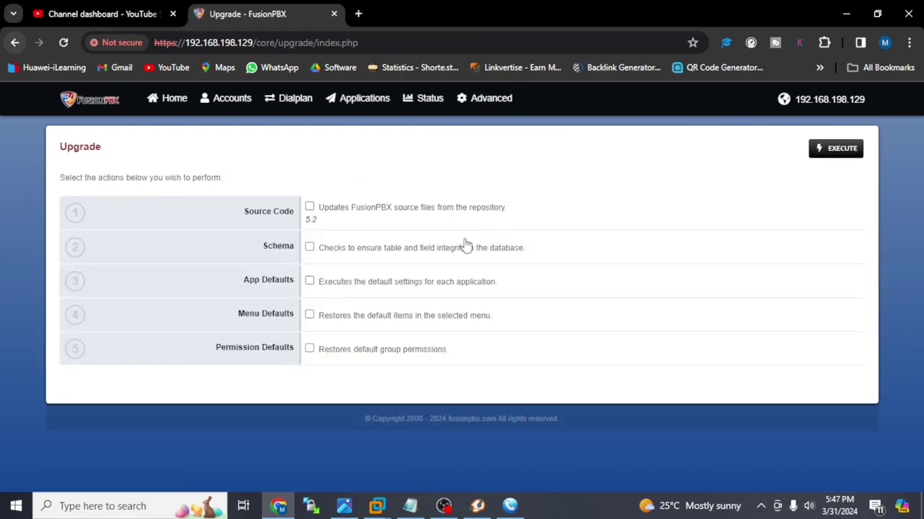
pyautogui.click(487, 98)
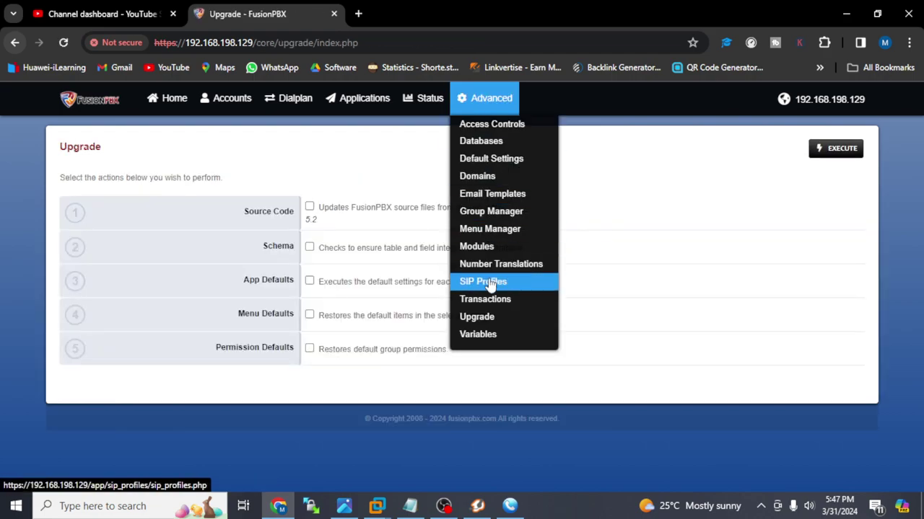
pyautogui.click(494, 336)
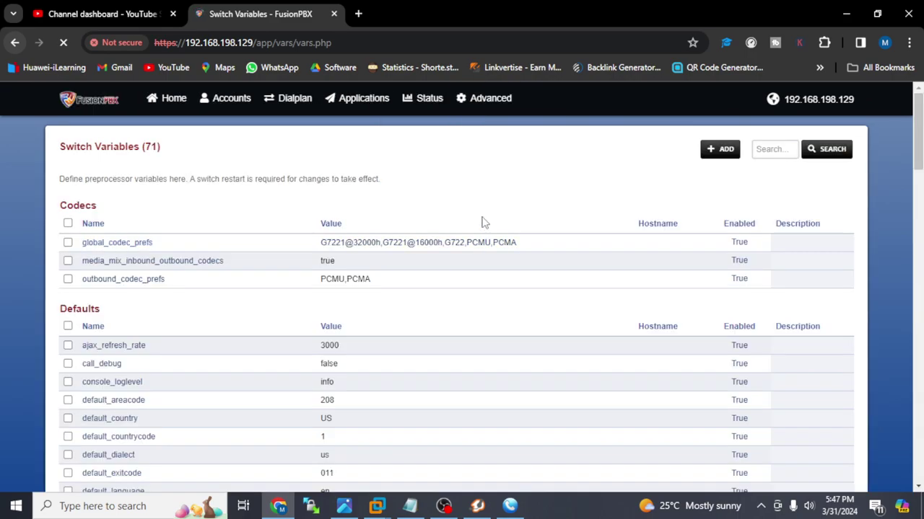
pyautogui.moveTo(917, 130); pyautogui.dragTo(918, 342)
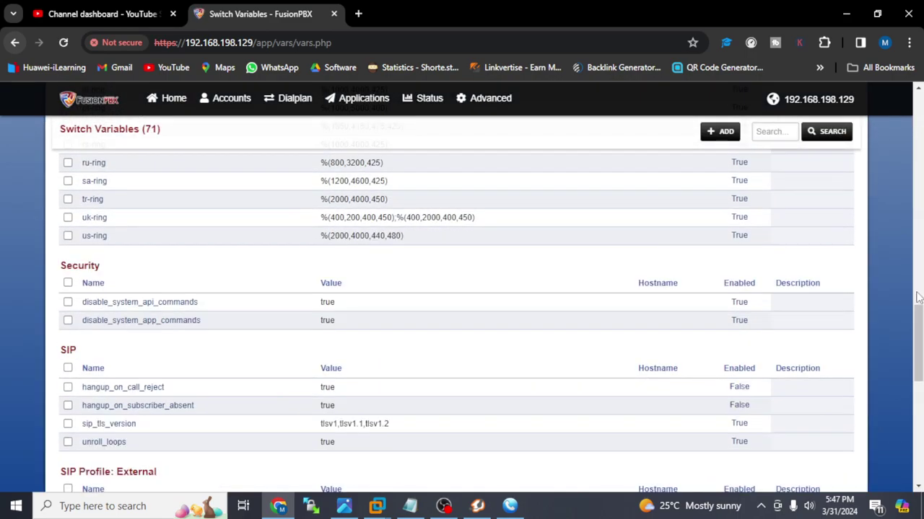
pyautogui.moveTo(918, 343); pyautogui.dragTo(918, 442)
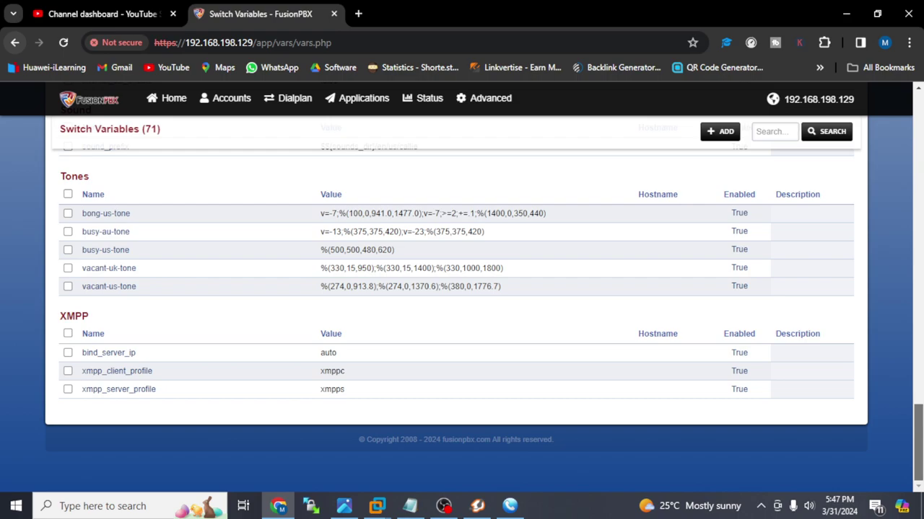
pyautogui.moveTo(918, 441); pyautogui.dragTo(918, 131)
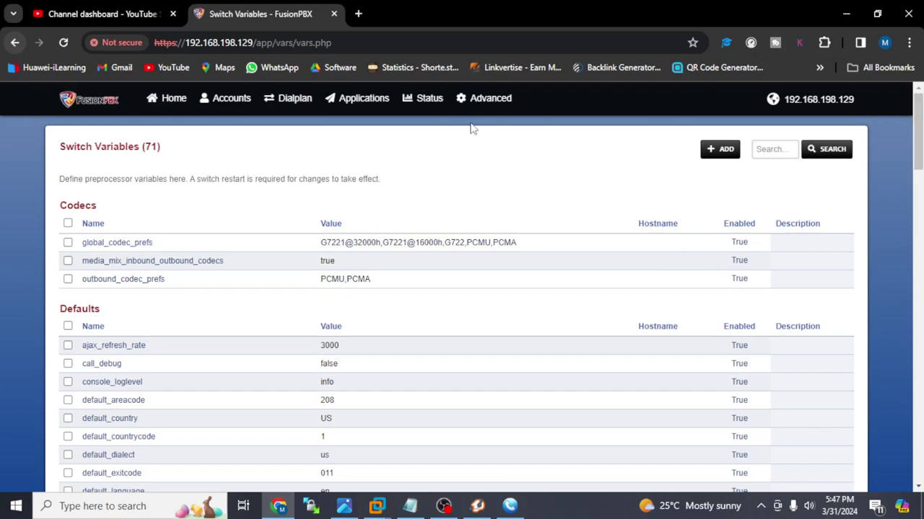
pyautogui.moveTo(495, 113)
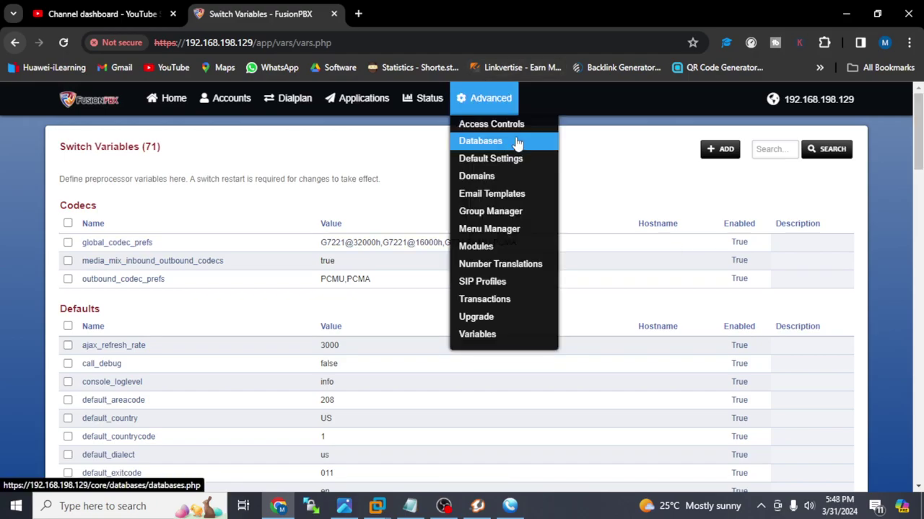
# - Start a new domain, abandon it, and manage domain 192.168.198.129 from the four-entry Domains list
pyautogui.click(496, 177)
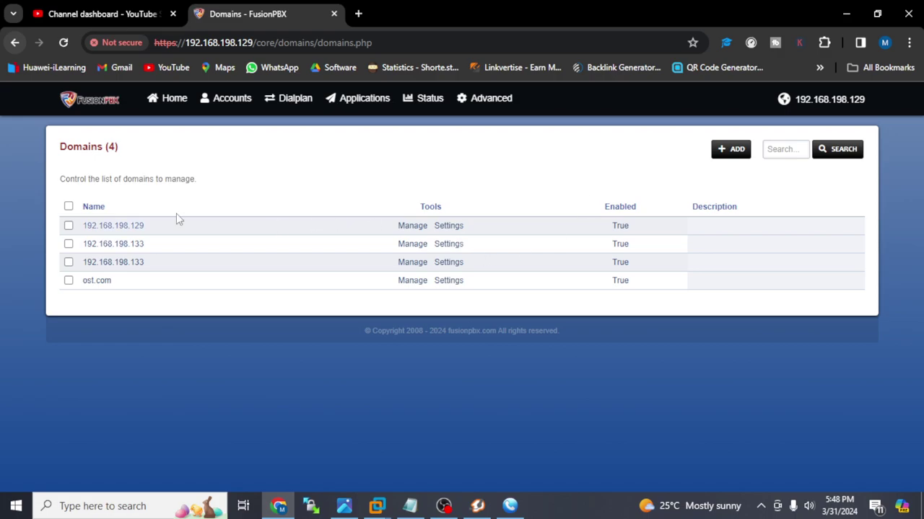
pyautogui.click(731, 149)
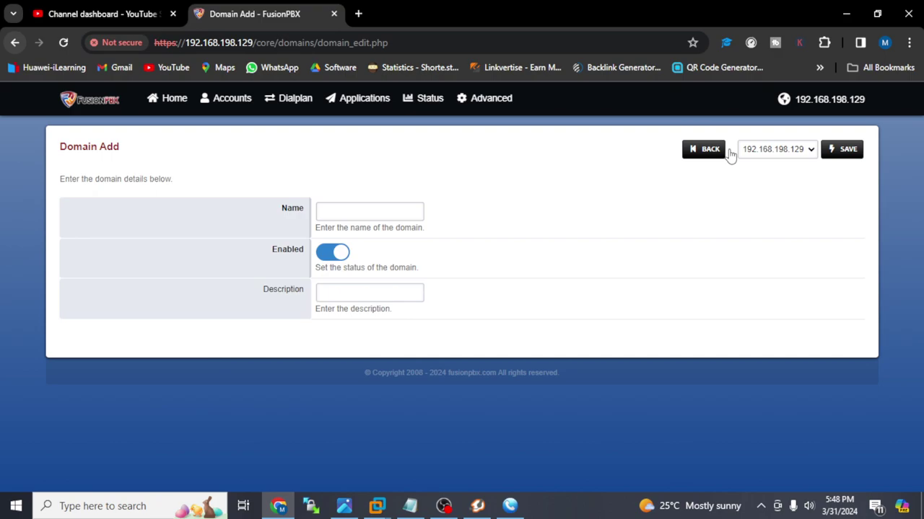
pyautogui.click(362, 215)
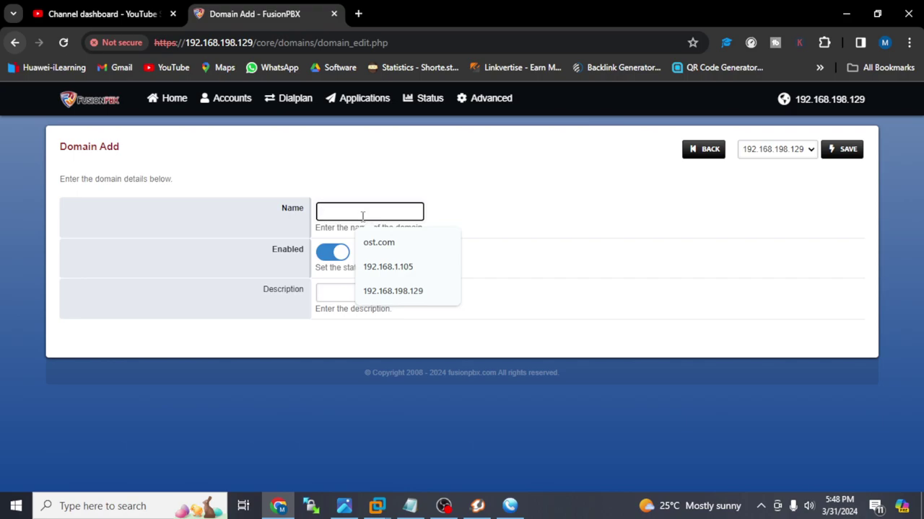
pyautogui.write('192.168')
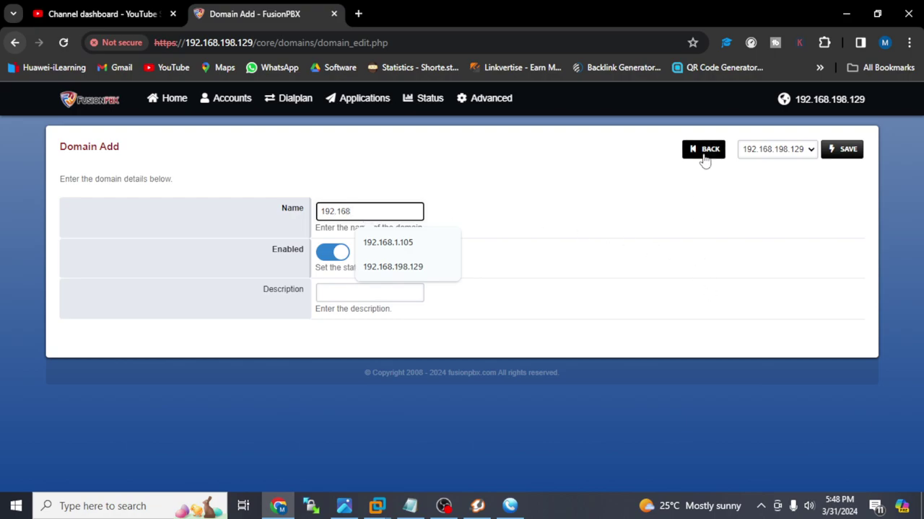
pyautogui.click(702, 153)
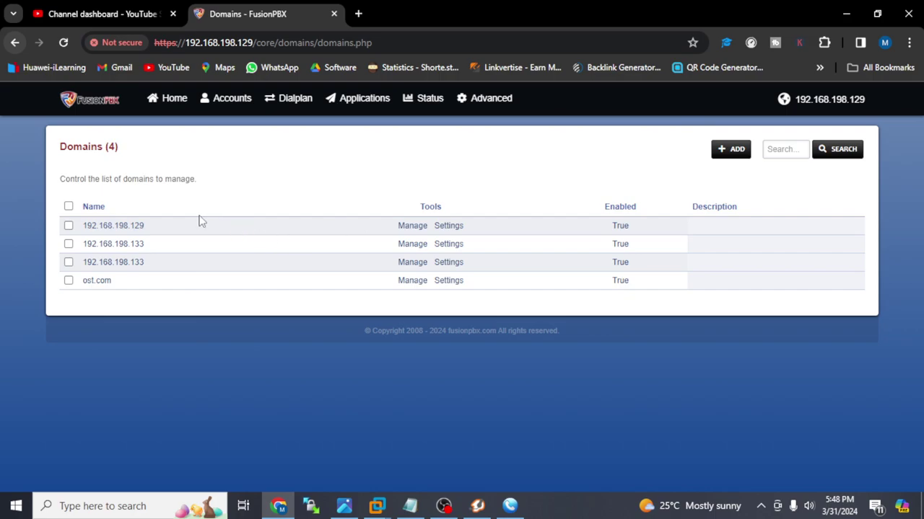
pyautogui.click(413, 231)
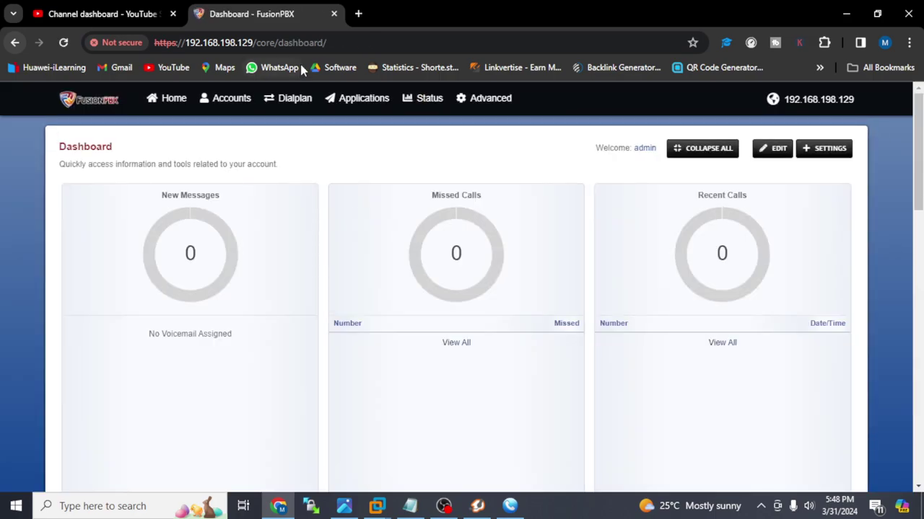
# - Inspect domain 192.168.198.129's settings in the Domains list and select it
pyautogui.moveTo(499, 102)
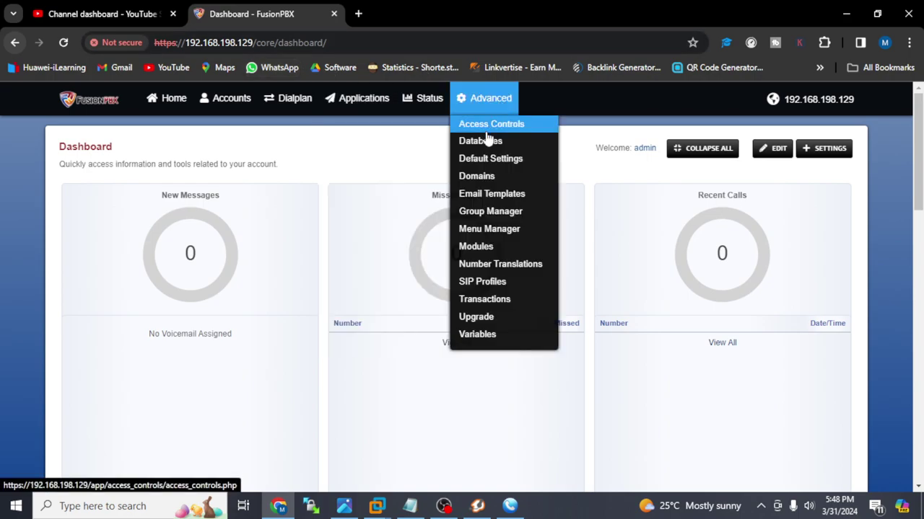
pyautogui.click(477, 177)
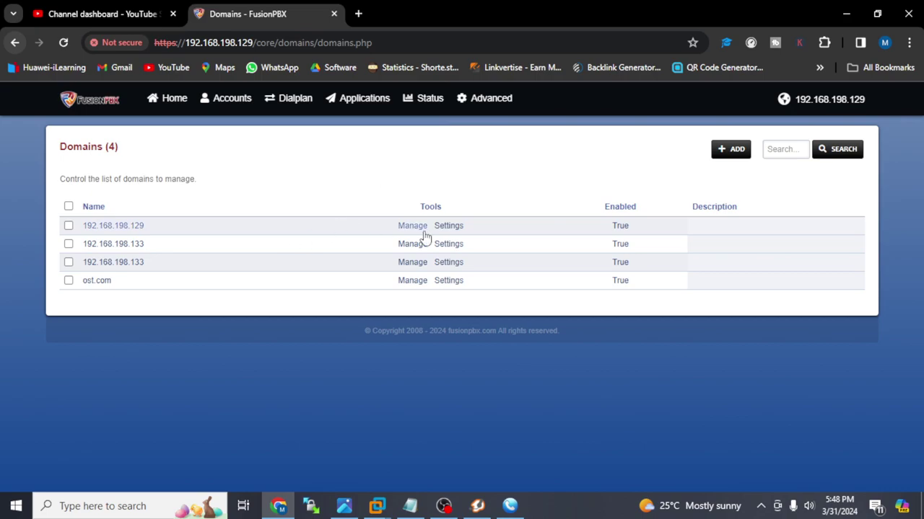
pyautogui.click(450, 229)
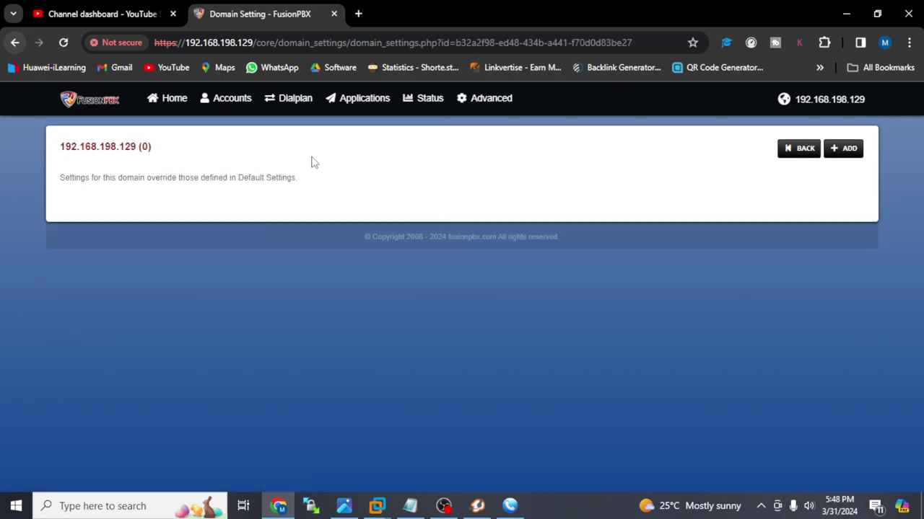
pyautogui.click(789, 153)
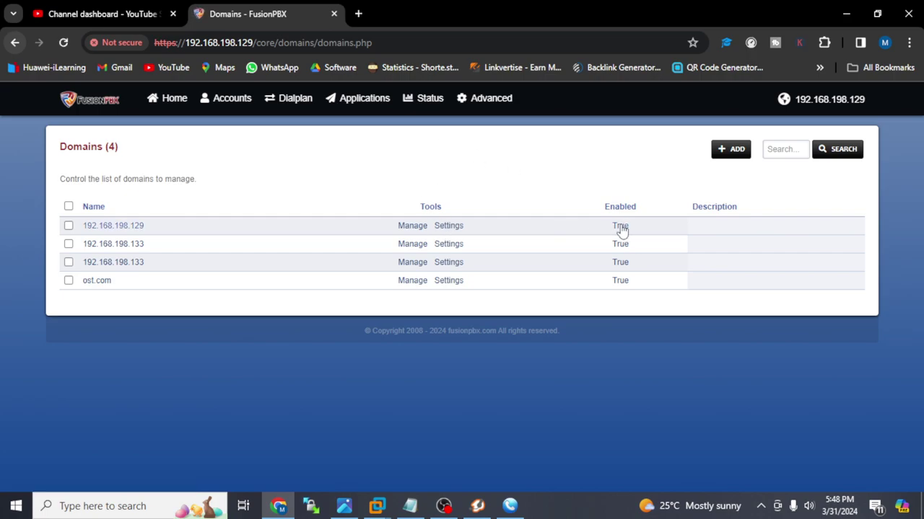
pyautogui.click(69, 225)
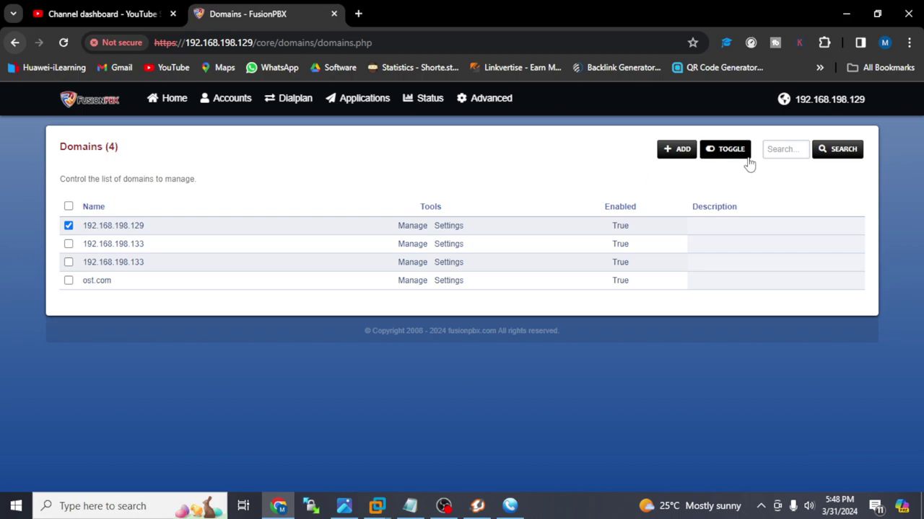
# - Add and save domain 192.168.0.1, then disable it
pyautogui.click(675, 149)
pyautogui.click(370, 210)
pyautogui.write('192')
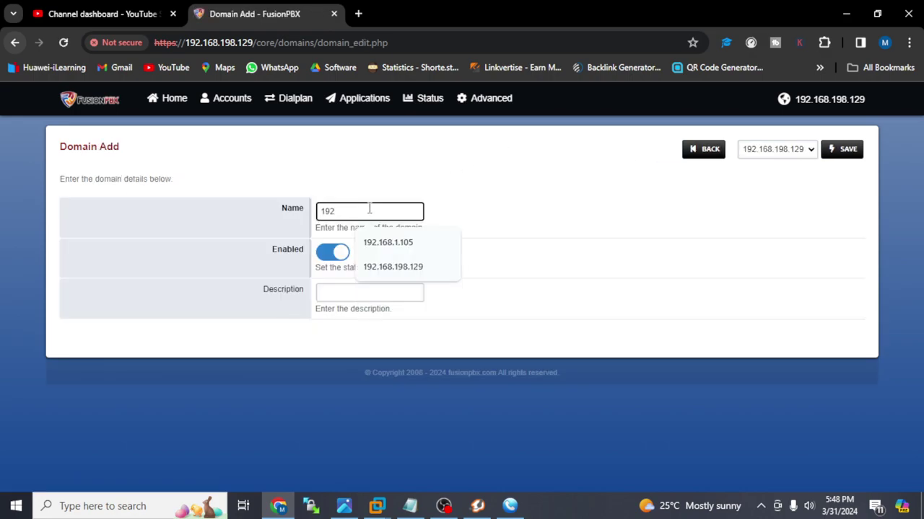
pyautogui.write('.168.0.1')
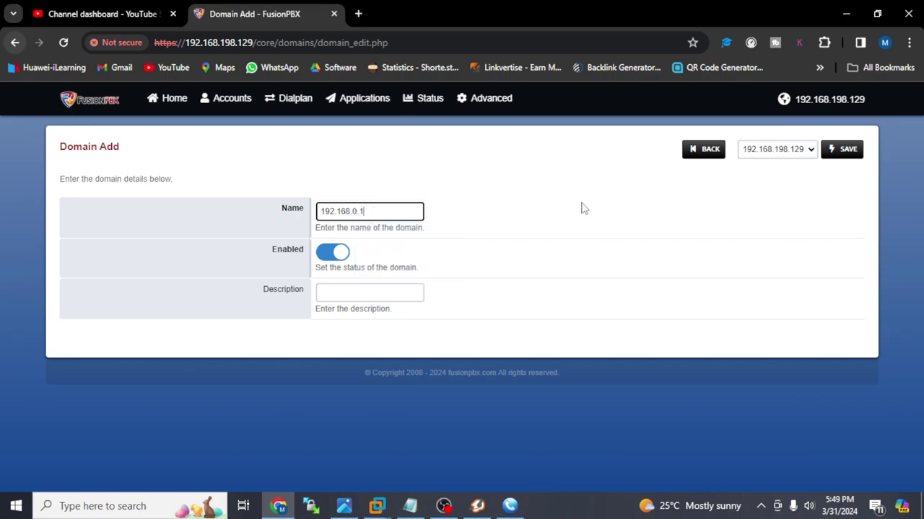
pyautogui.click(853, 154)
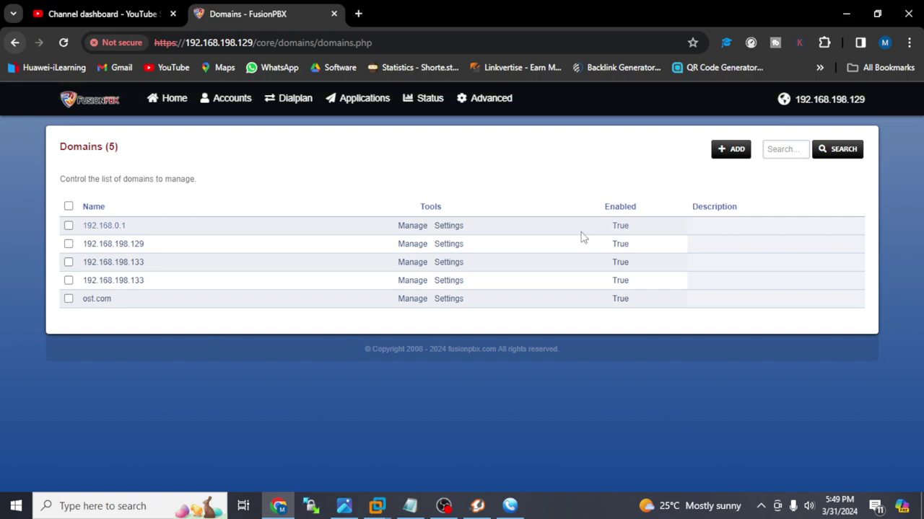
pyautogui.click(624, 228)
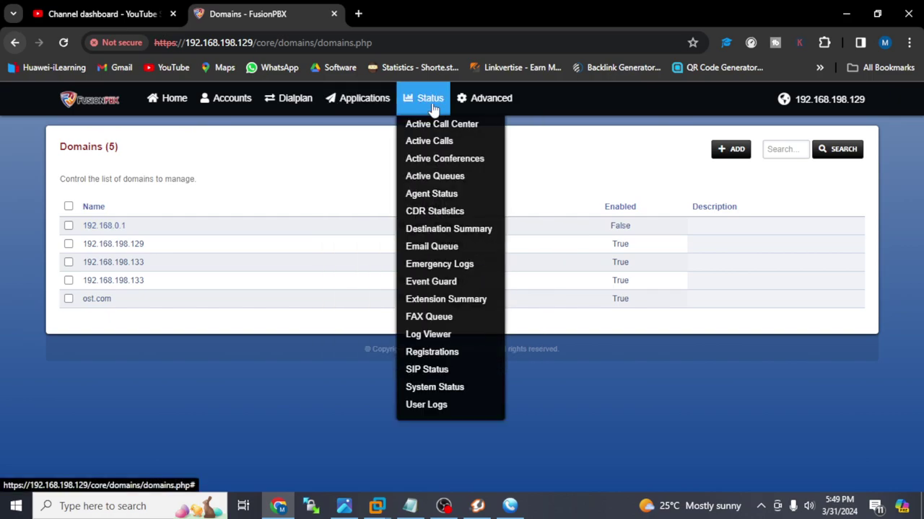
# - Open the Extensions list and go into extension 4444's settings form
pyautogui.moveTo(252, 108)
pyautogui.click(241, 148)
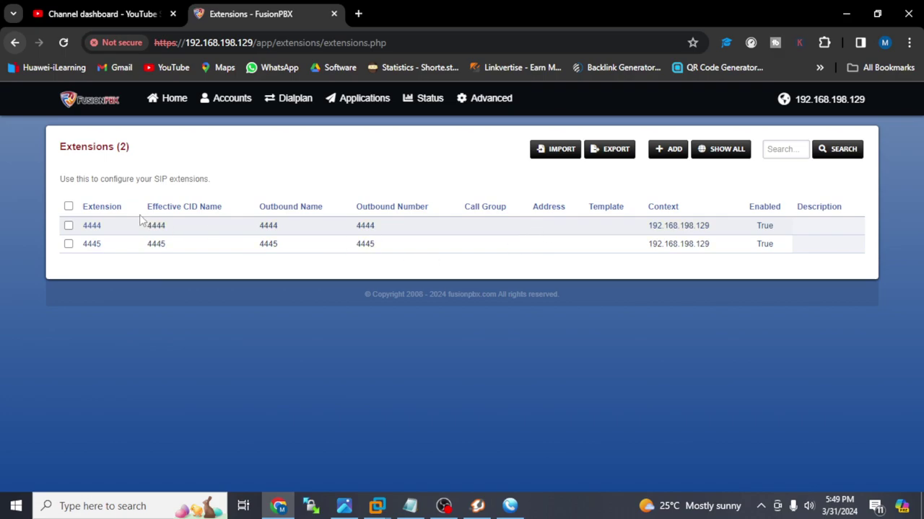
pyautogui.click(92, 227)
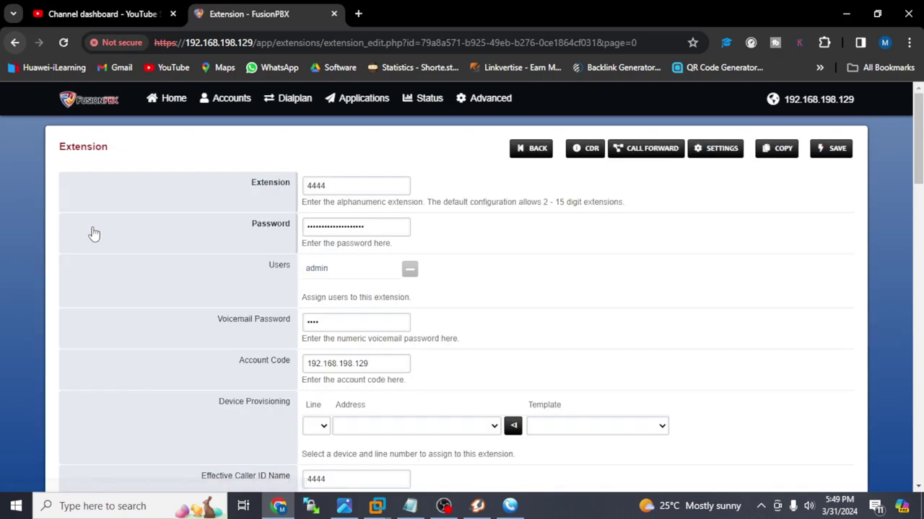
pyautogui.click(335, 181)
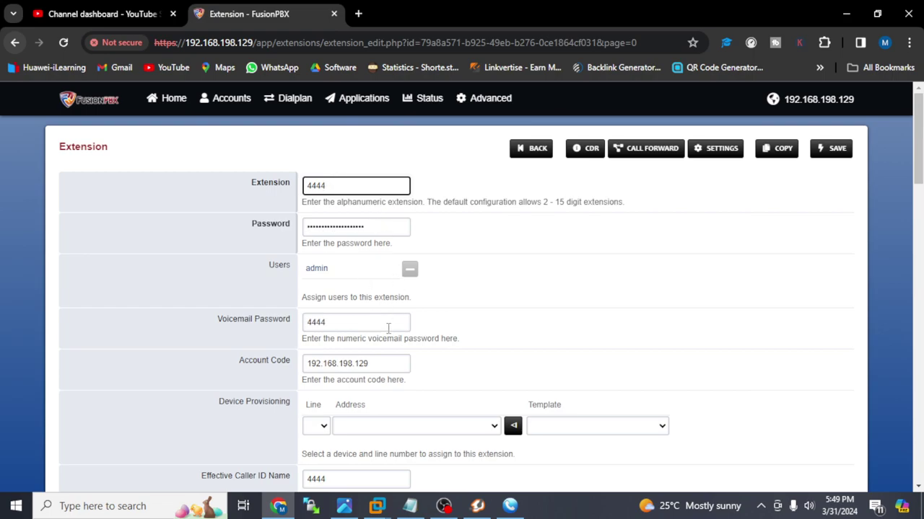
# - Scroll through the 4444 form and select its full SIP password value
pyautogui.scroll(-15, 646, 279)
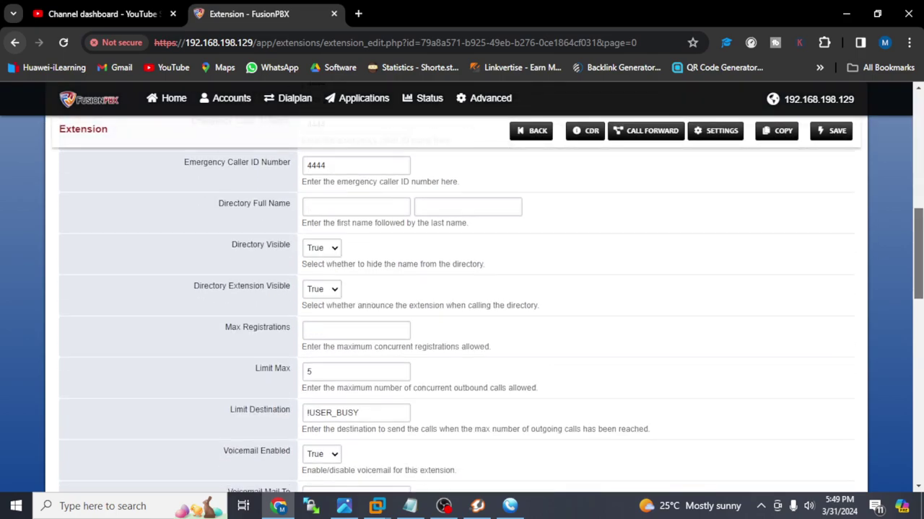
pyautogui.scroll(-7, 462, 315)
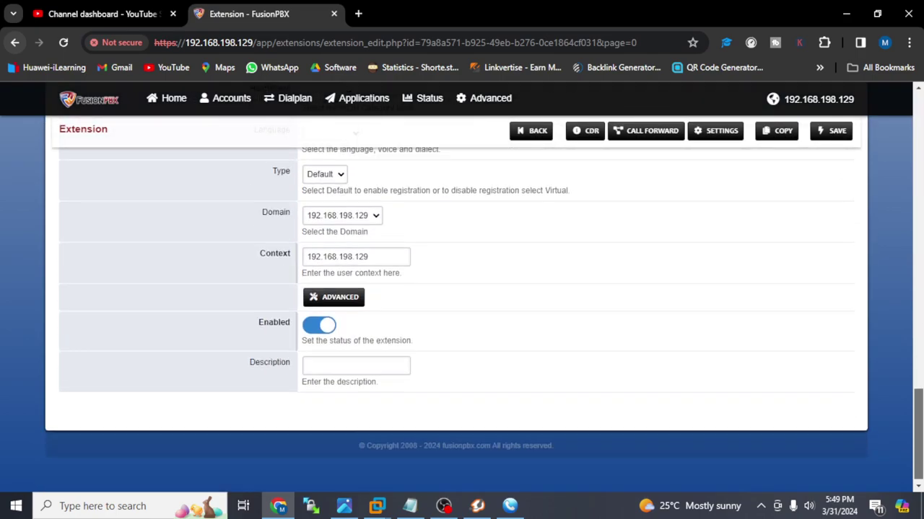
pyautogui.scroll(20, 462, 289)
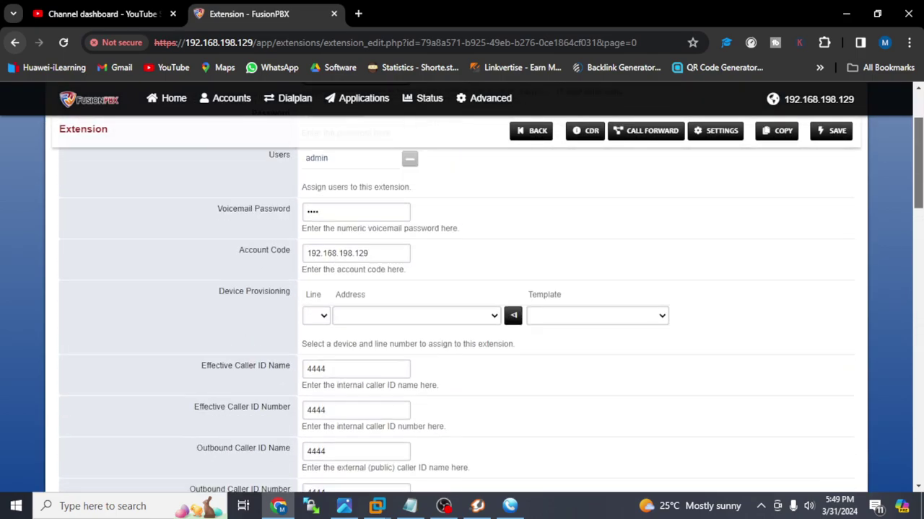
pyautogui.moveTo(378, 223)
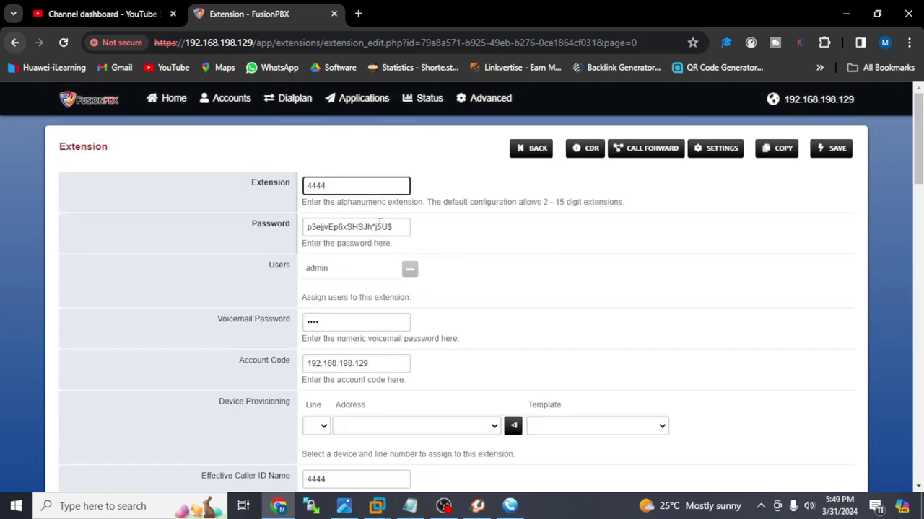
pyautogui.moveTo(401, 225); pyautogui.dragTo(262, 218)
pyautogui.hotkey('ctrl', 'c')
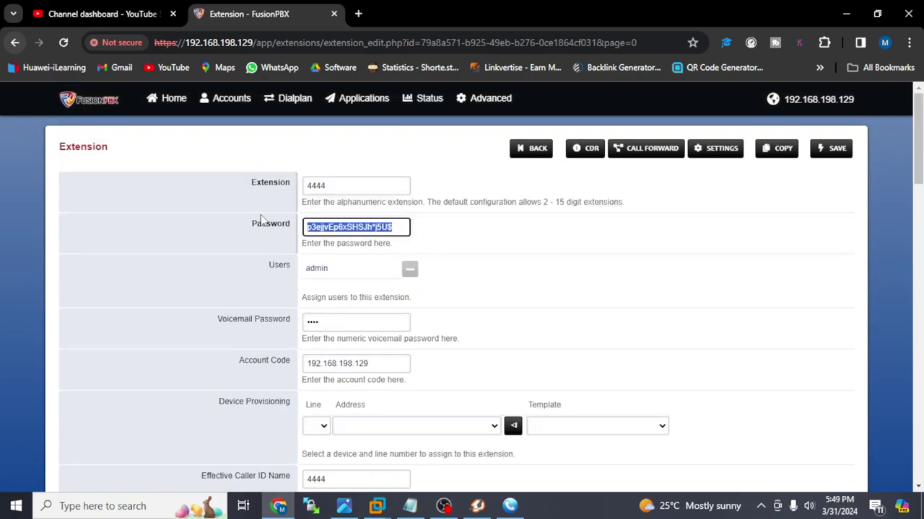
# - Paste 4444's password into a new browser tab, then return to the Extensions list
pyautogui.click(358, 14)
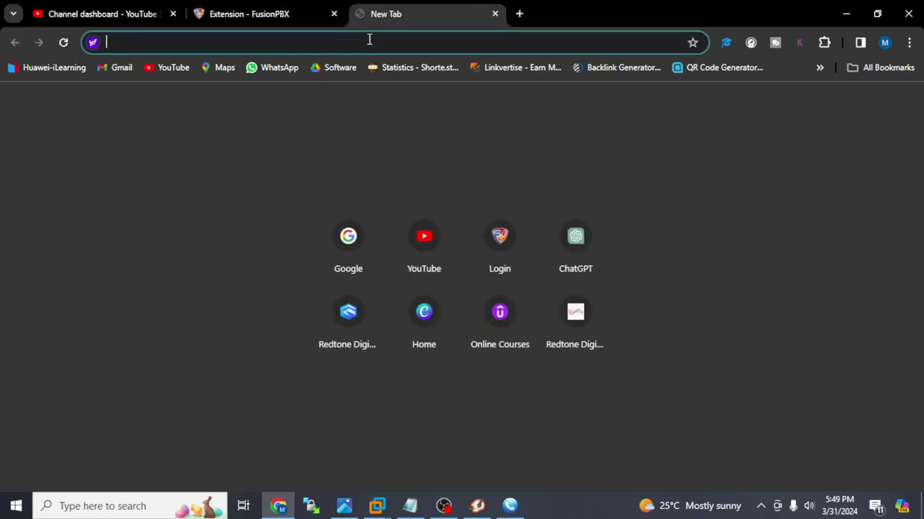
pyautogui.hotkey('ctrl', 'v')
pyautogui.click(289, 7)
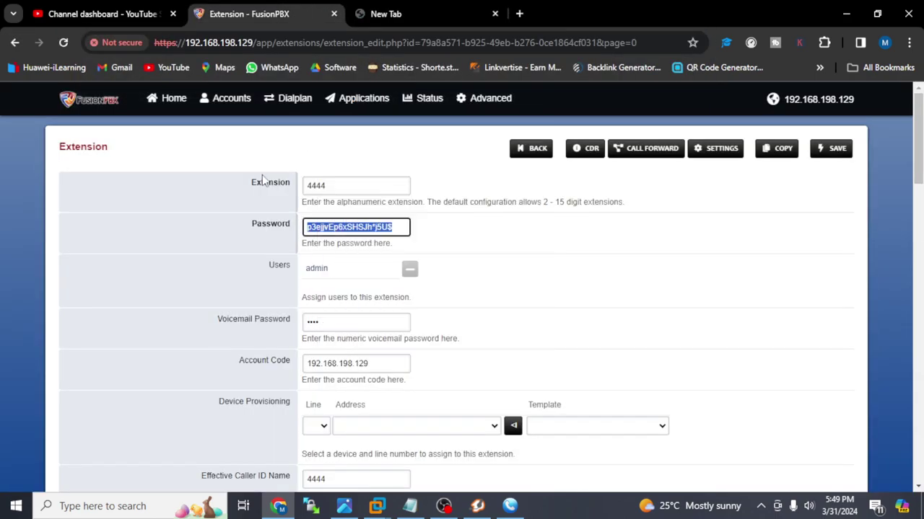
pyautogui.click(516, 148)
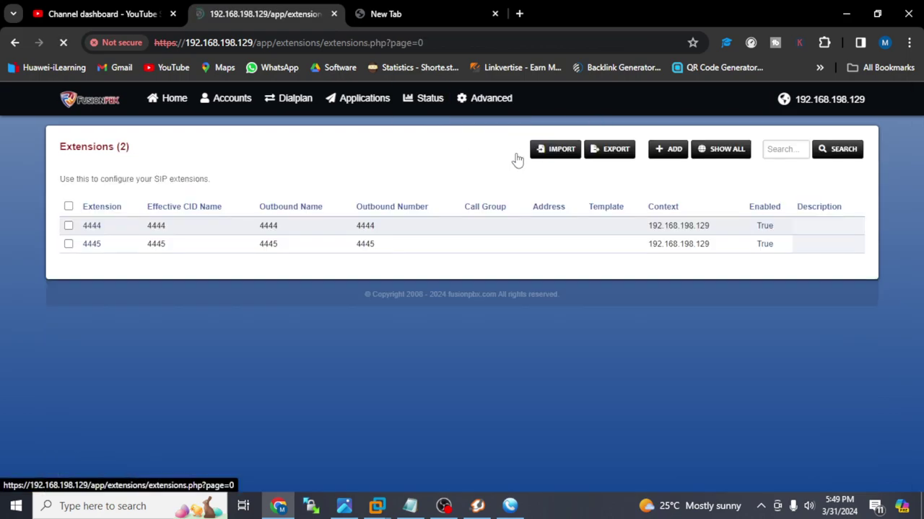
# - Reveal extension 4445's password and paste it into another new tab
pyautogui.click(94, 244)
pyautogui.click(390, 223)
pyautogui.doubleClick(390, 225)
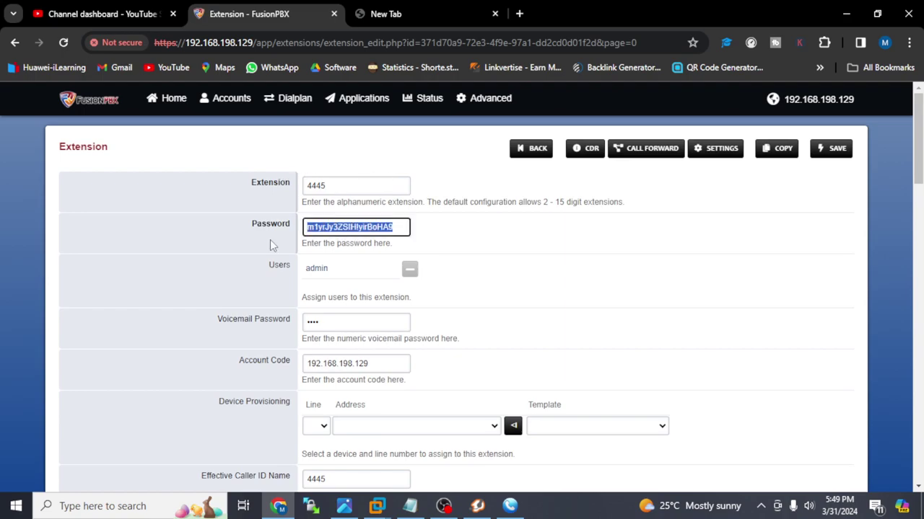
pyautogui.click(520, 18)
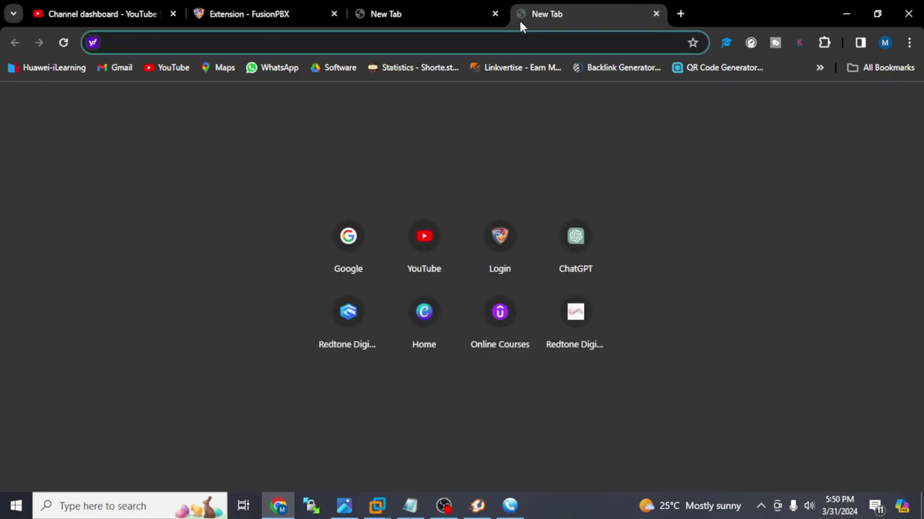
pyautogui.hotkey('ctrl', 'v')
# - Return to the Extensions list and tick extensions 4444 and 4445
pyautogui.click(313, 9)
pyautogui.moveTo(359, 98)
pyautogui.click(534, 150)
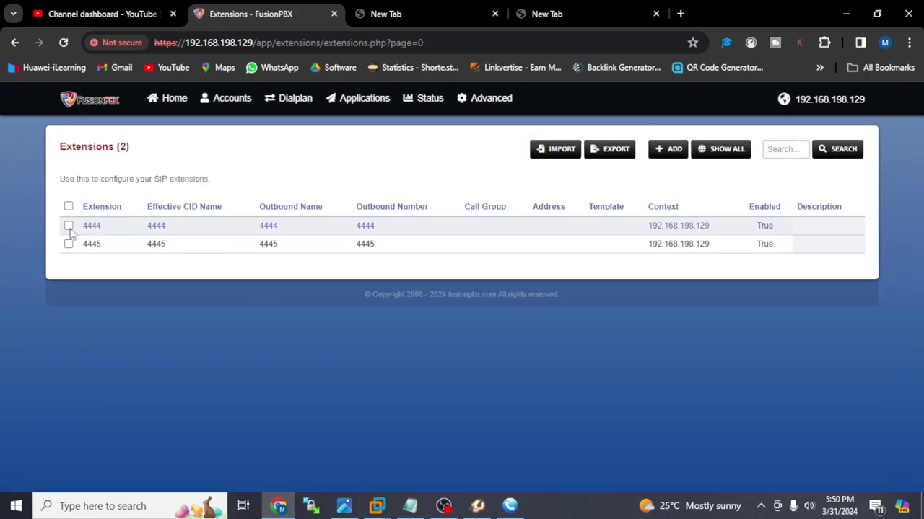
pyautogui.click(69, 226)
pyautogui.click(68, 244)
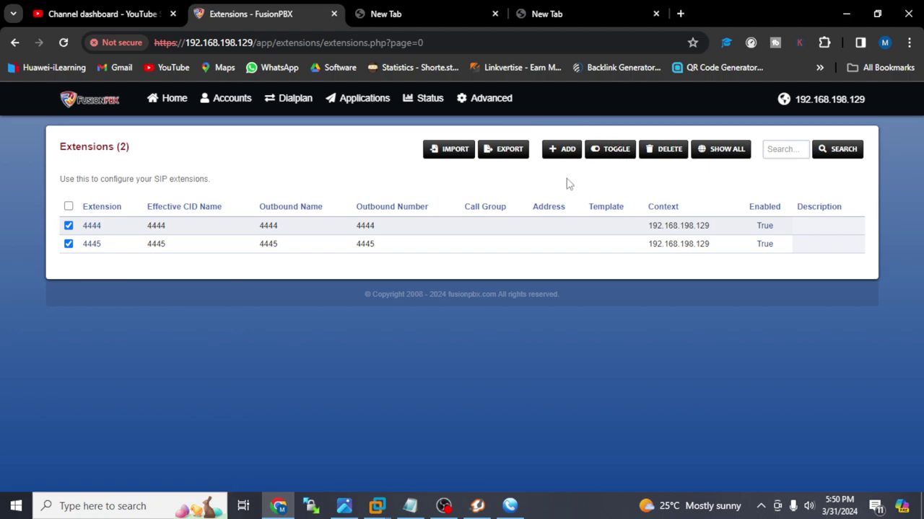
# - Close both scratch tabs and start a new extension with range set to 1
pyautogui.click(495, 14)
pyautogui.click(495, 13)
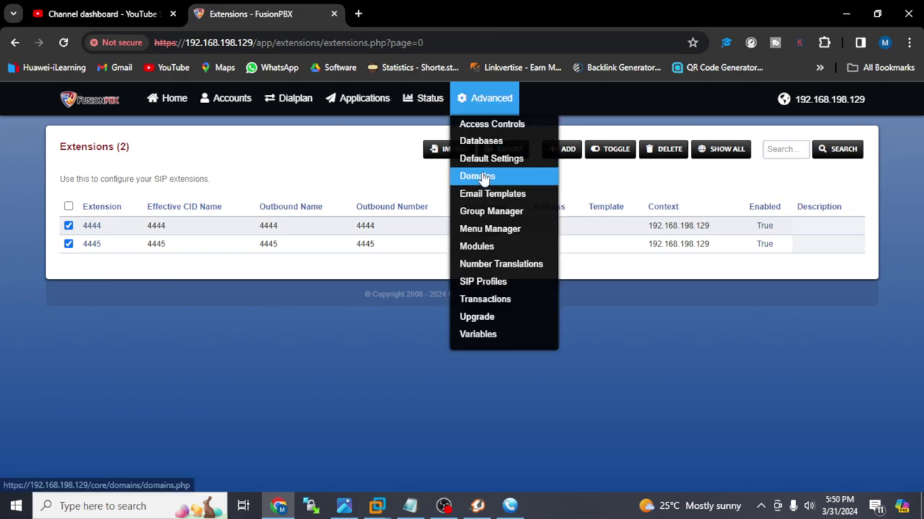
pyautogui.click(558, 157)
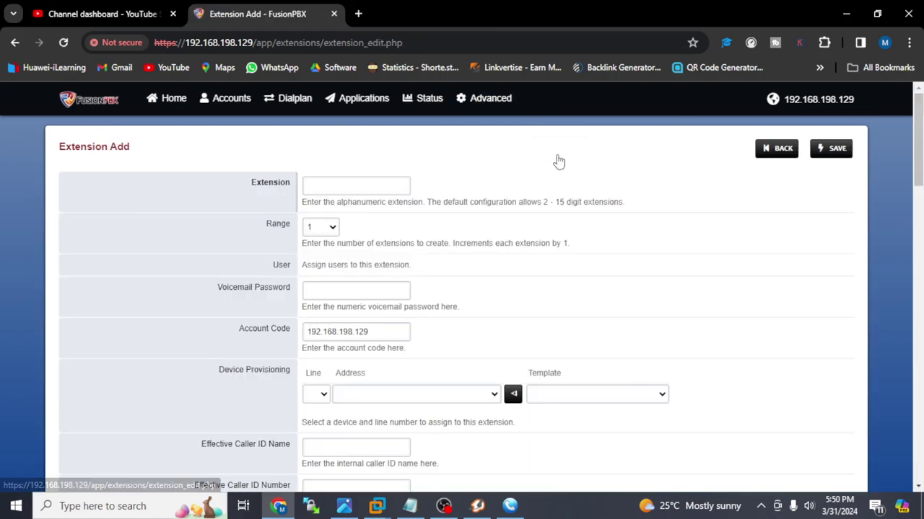
pyautogui.click(344, 189)
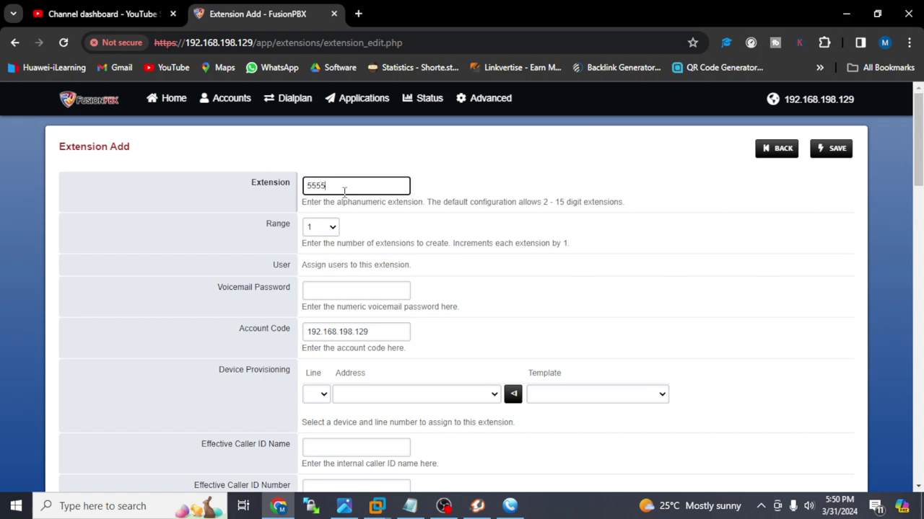
pyautogui.click(331, 228)
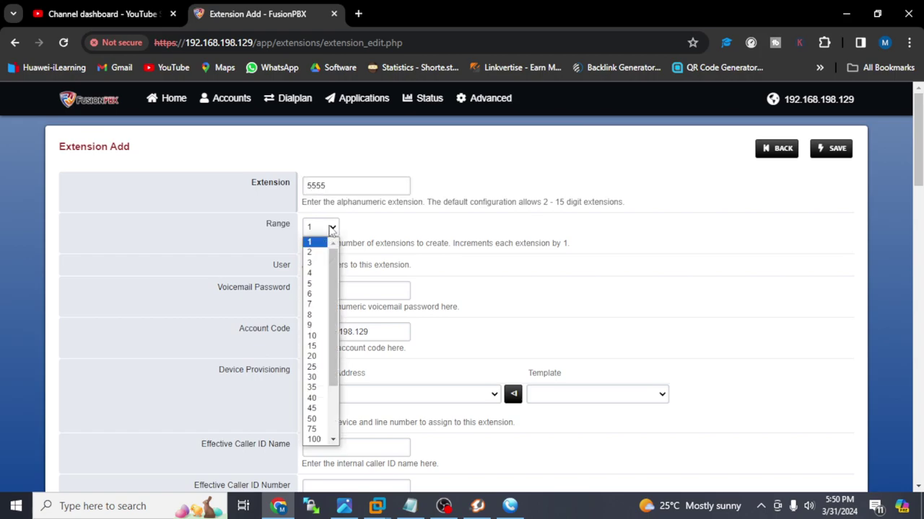
pyautogui.click(325, 251)
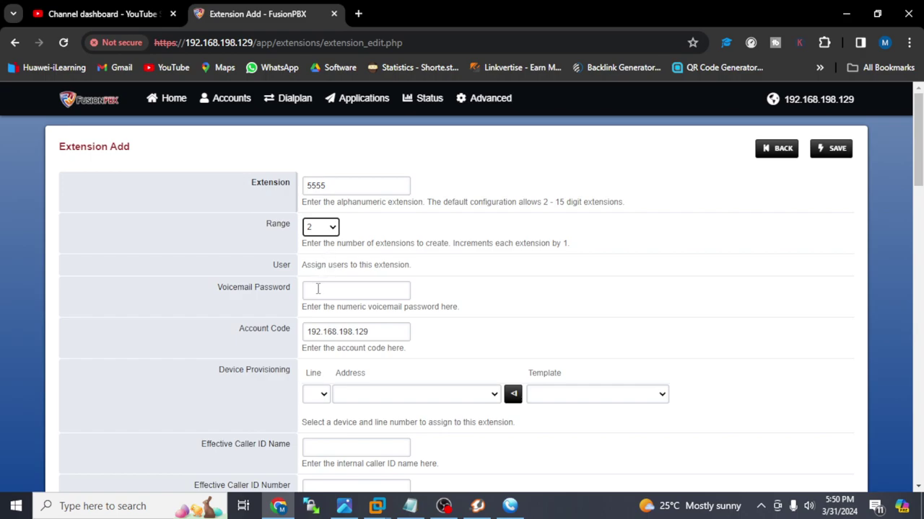
pyautogui.click(328, 227)
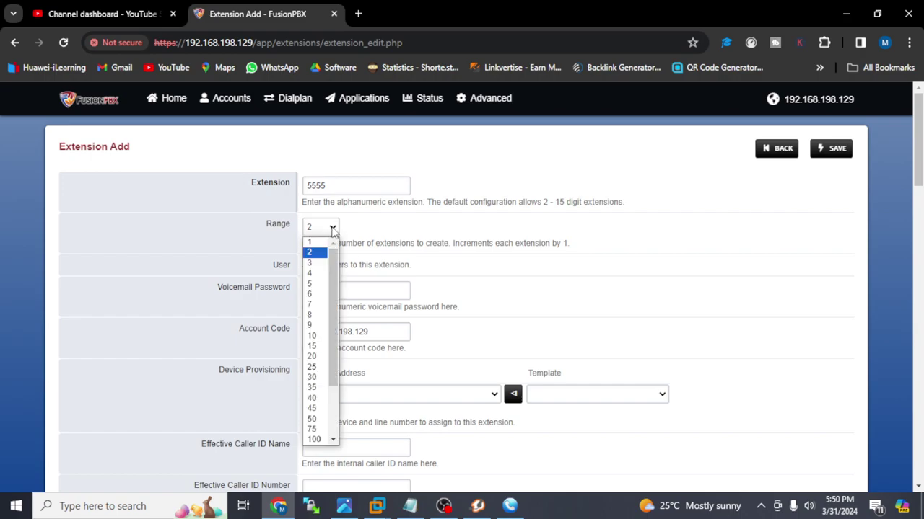
pyautogui.click(322, 245)
# - Enter the voicemail password, caller ID name 555 and caller ID numbers 5555
pyautogui.click(316, 294)
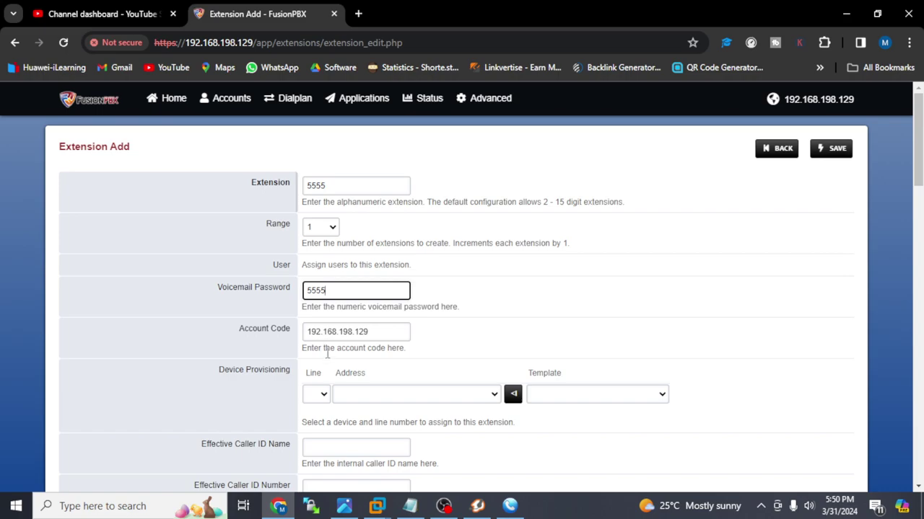
pyautogui.click(364, 440)
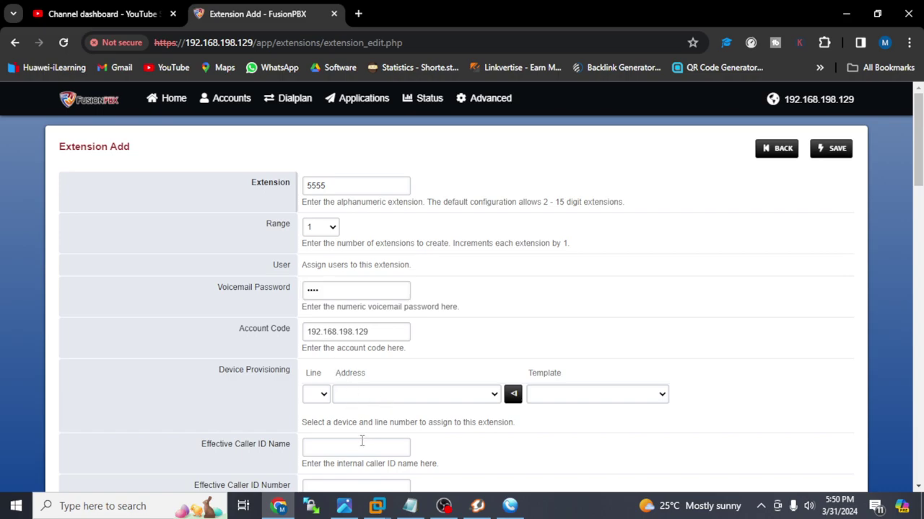
pyautogui.click(362, 442)
pyautogui.write('5555')
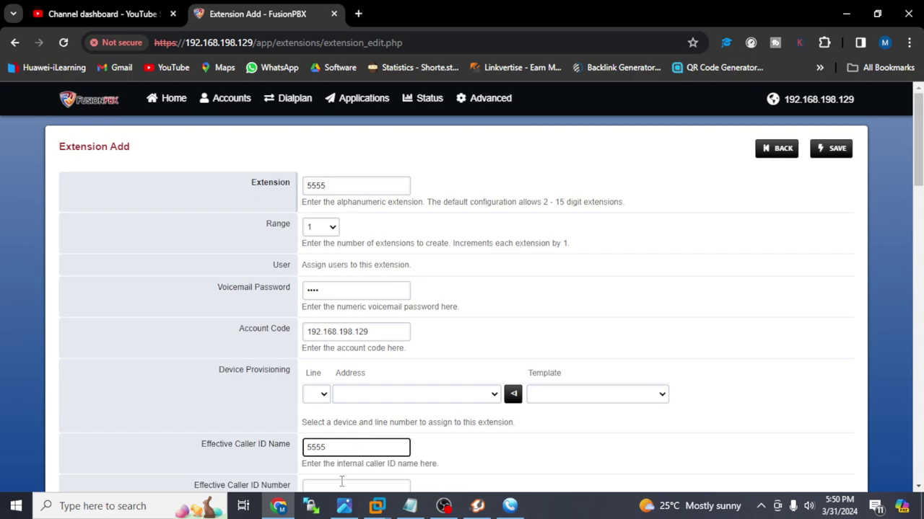
pyautogui.click(341, 483)
pyautogui.write('5555')
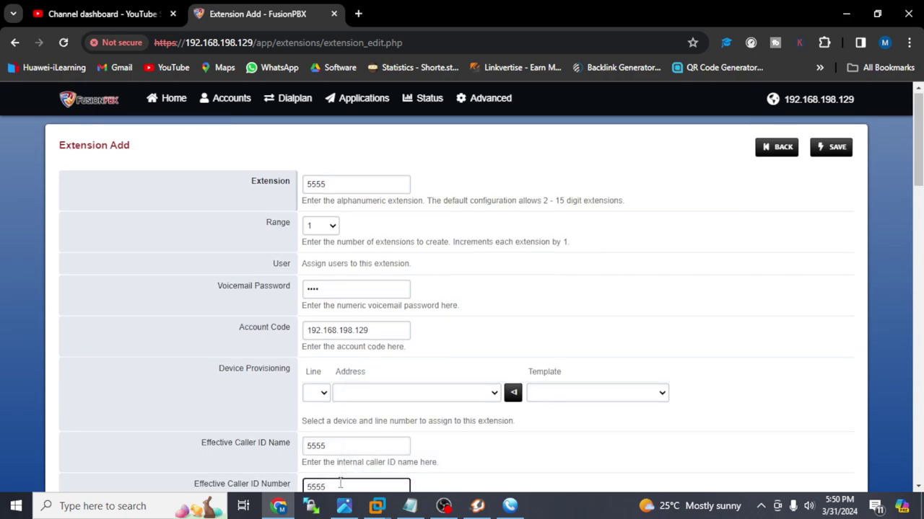
pyautogui.press('Tab')
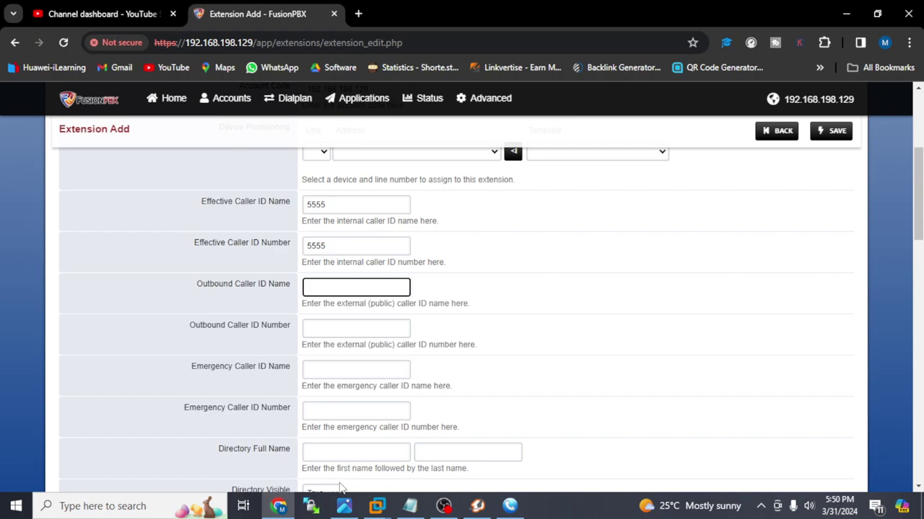
pyautogui.press('Tab')
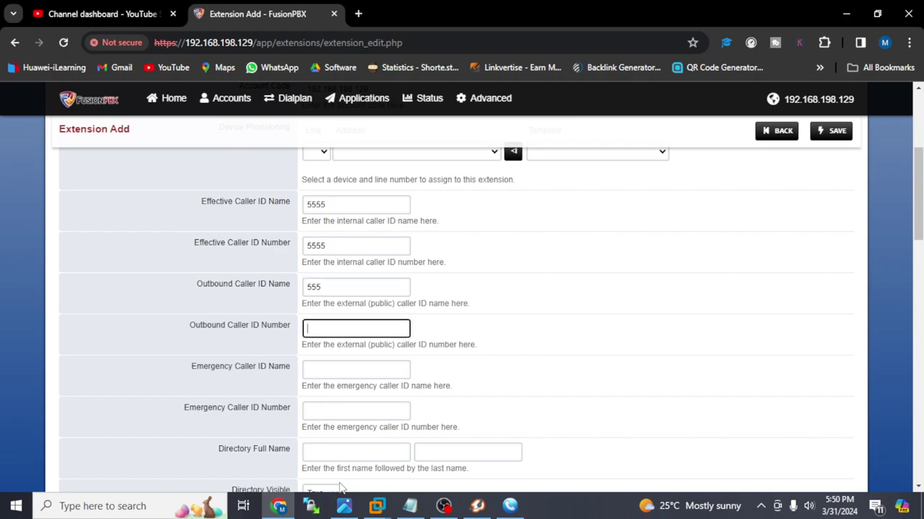
pyautogui.write('5555')
pyautogui.press('Tab')
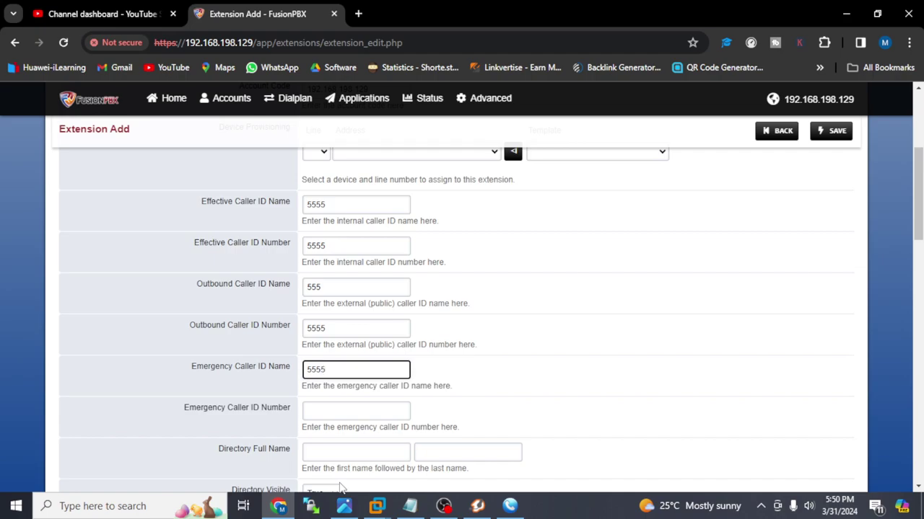
pyautogui.press('Tab')
pyautogui.press('Tab')
pyautogui.press('Tab')
pyautogui.press('Tab')
pyautogui.press('Tab')
pyautogui.press('Tab')
pyautogui.press('Tab')
pyautogui.press('Tab')
pyautogui.press('Tab')
pyautogui.press('Tab')
pyautogui.press('Tab')
pyautogui.press('Tab')
pyautogui.press('Tab')
pyautogui.press('Tab')
pyautogui.press('Tab')
pyautogui.press('Tab')
pyautogui.press('Tab')
pyautogui.press('Tab')
pyautogui.press('Tab')
pyautogui.press('Tab')
pyautogui.press('Tab')
pyautogui.press('Tab')
pyautogui.press('Tab')
pyautogui.press('Tab')
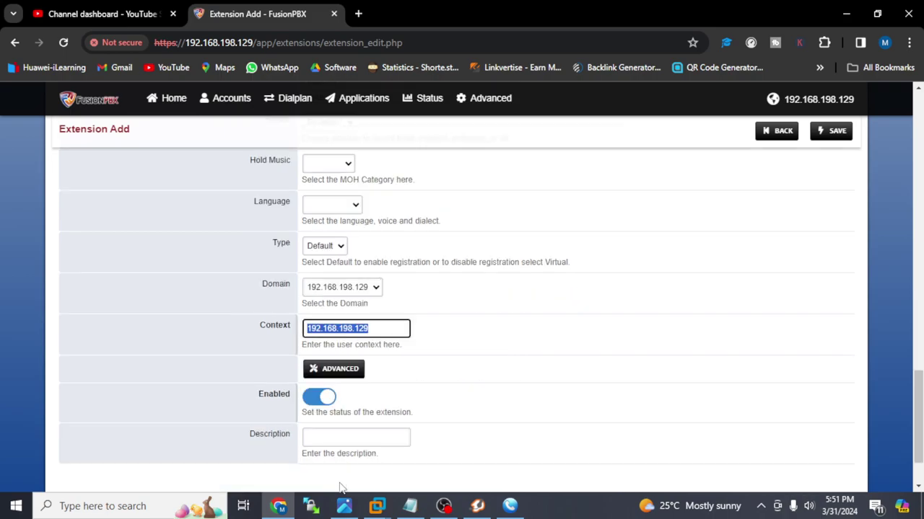
# - Set call recording to All, save extension 5555, and return to the list
pyautogui.moveTo(919, 410); pyautogui.dragTo(920, 353)
pyautogui.scroll(-1, 920, 354)
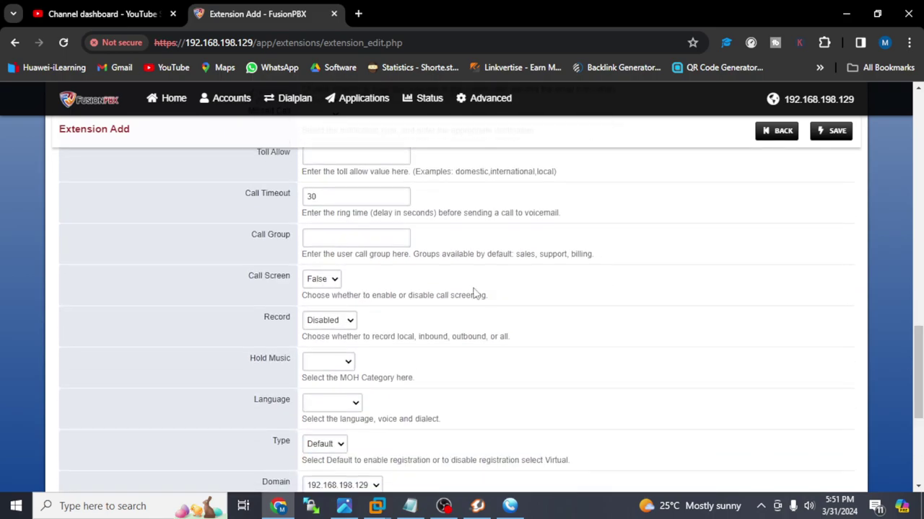
pyautogui.click(330, 325)
pyautogui.click(330, 347)
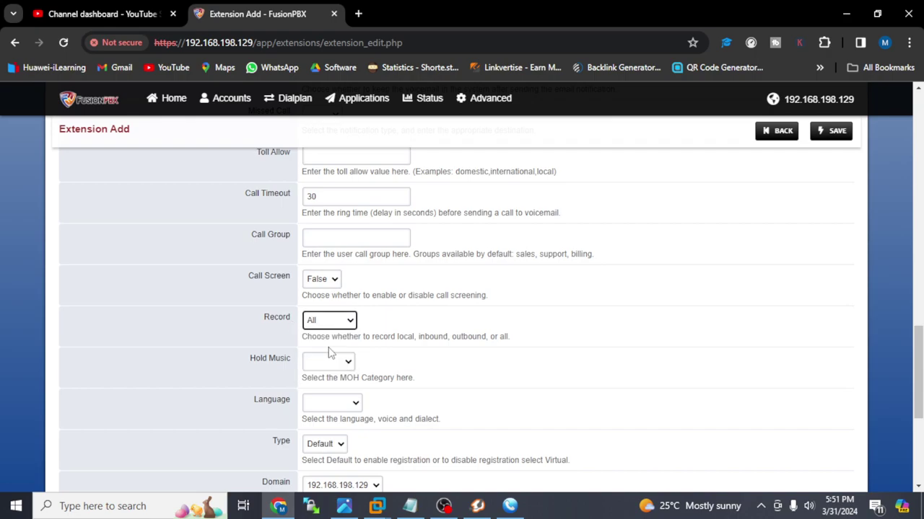
pyautogui.scroll(-2, 916, 443)
pyautogui.scroll(-3, 462, 303)
pyautogui.scroll(20, 462, 303)
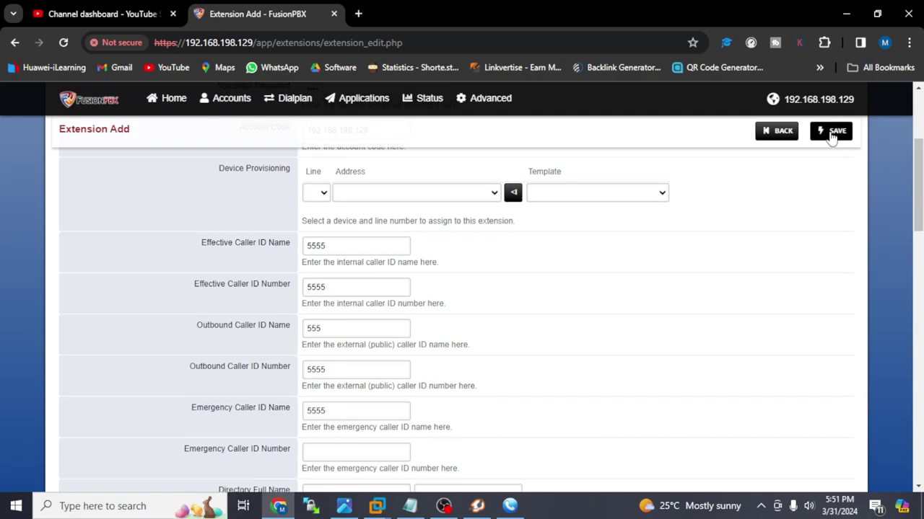
pyautogui.click(833, 137)
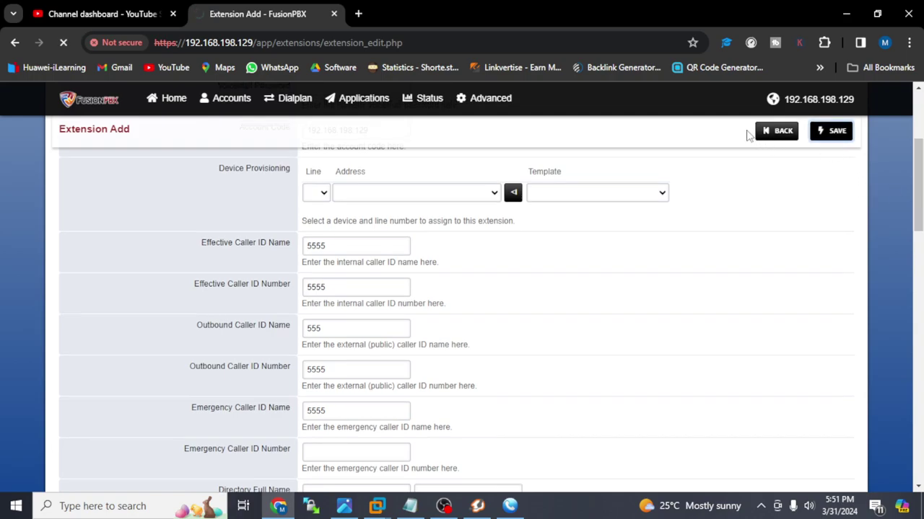
pyautogui.click(366, 188)
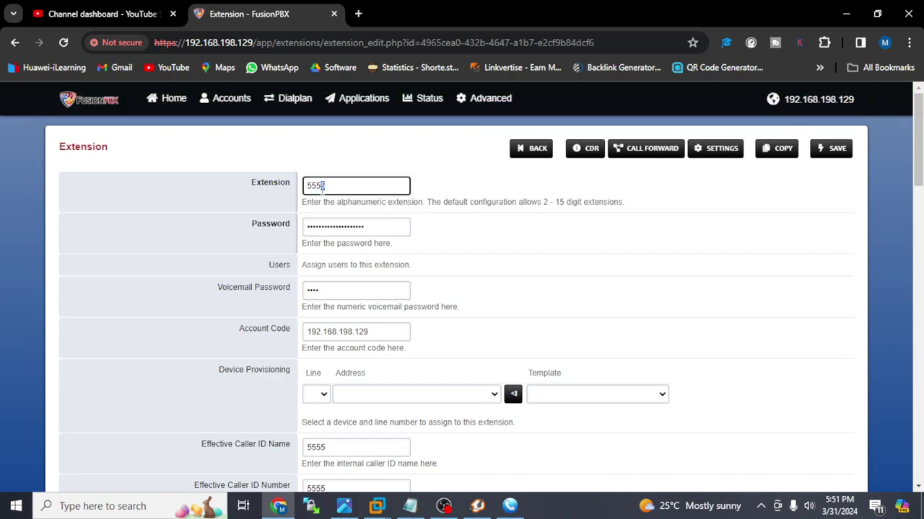
pyautogui.click(531, 151)
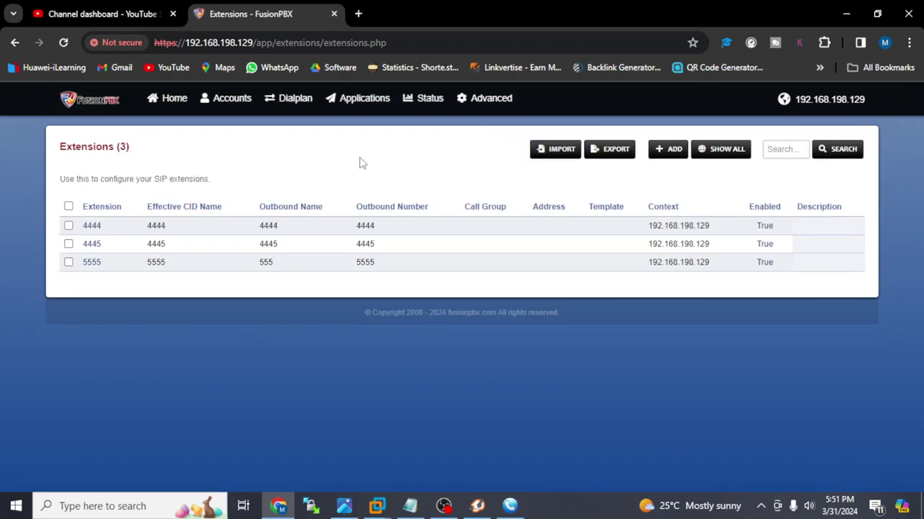
# - Add a new extension with a voicemail password and effective caller ID name 5556
pyautogui.click(666, 155)
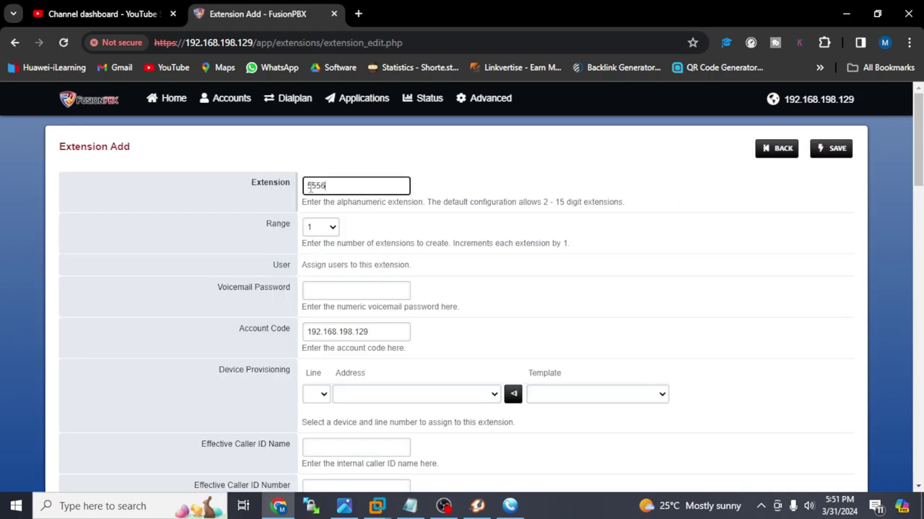
pyautogui.click(324, 294)
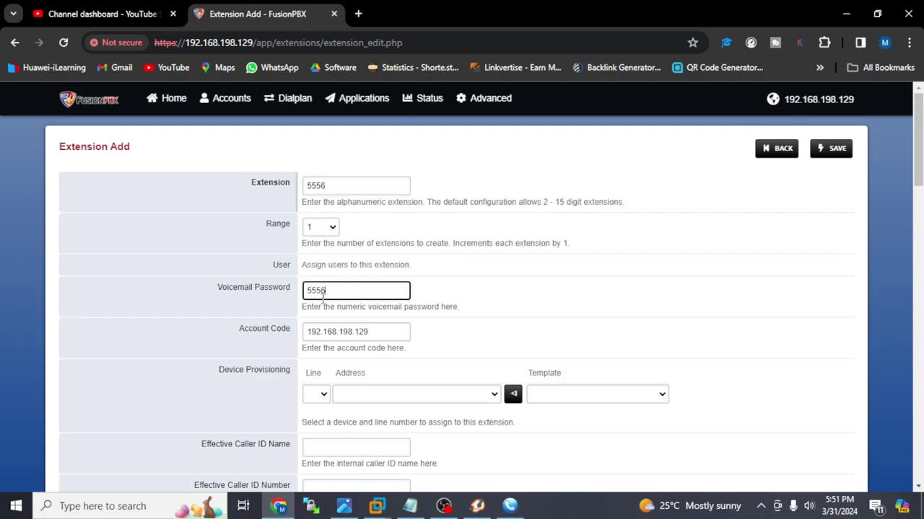
pyautogui.click(313, 446)
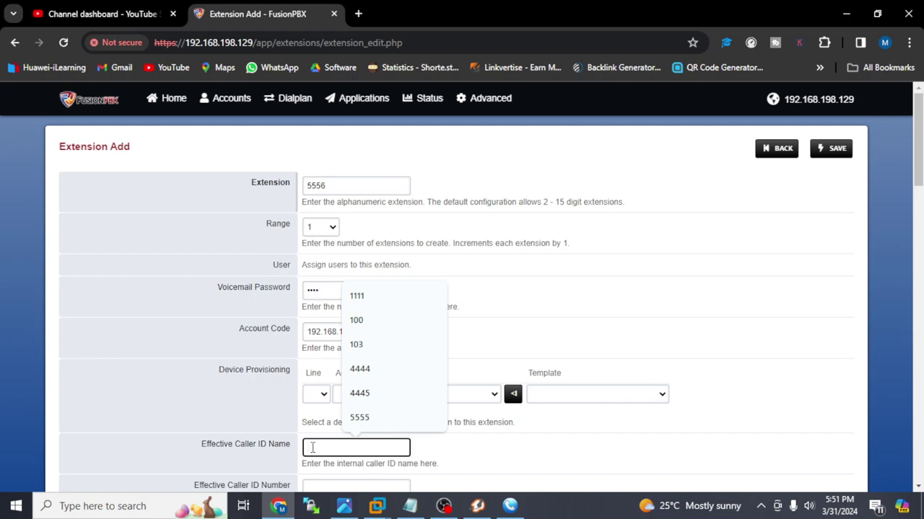
pyautogui.write('5556')
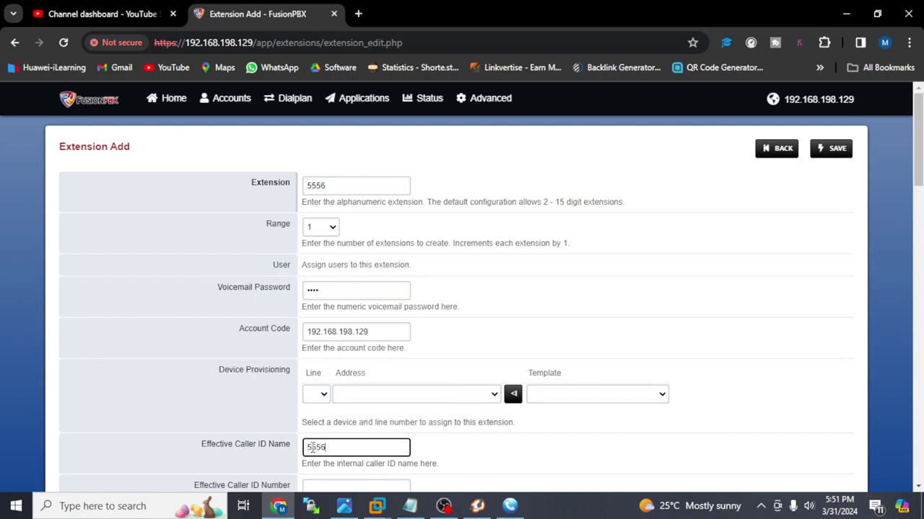
pyautogui.click(375, 489)
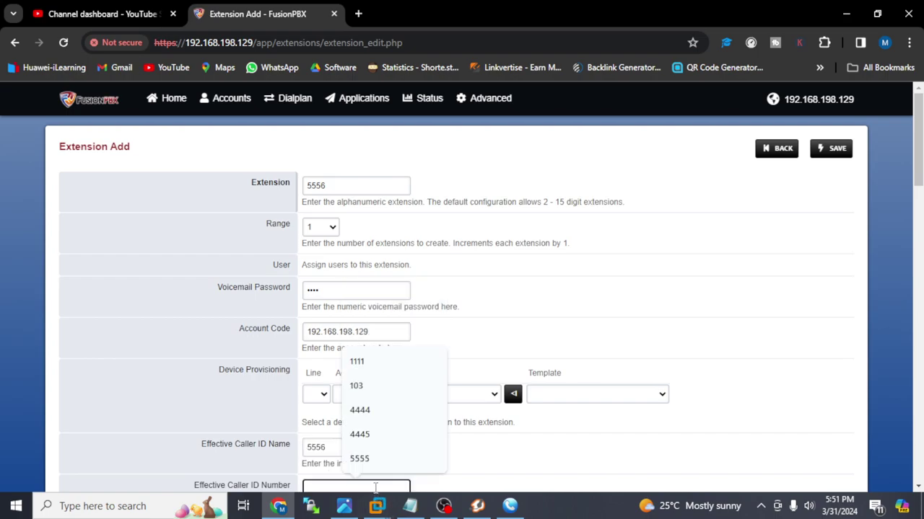
pyautogui.write('5556')
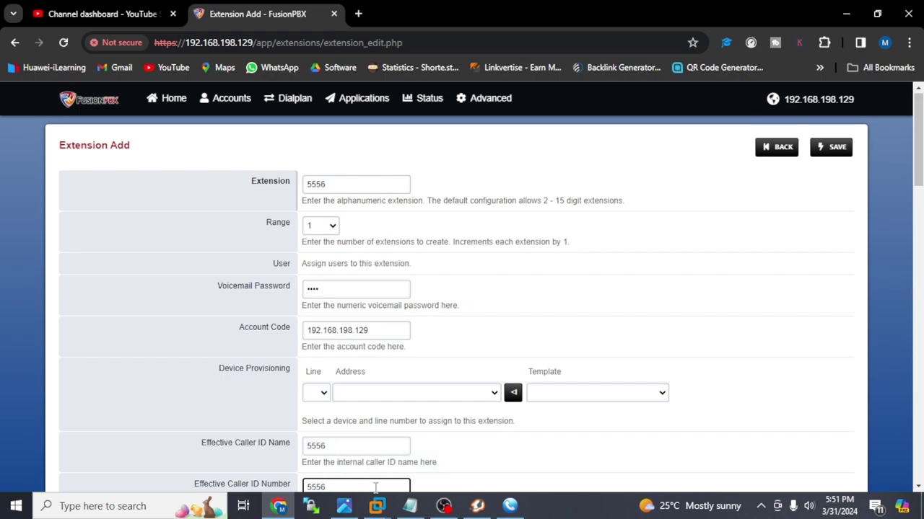
# - Set the outbound and emergency caller ID names and numbers to 5556
pyautogui.press('Tab')
pyautogui.press('Tab')
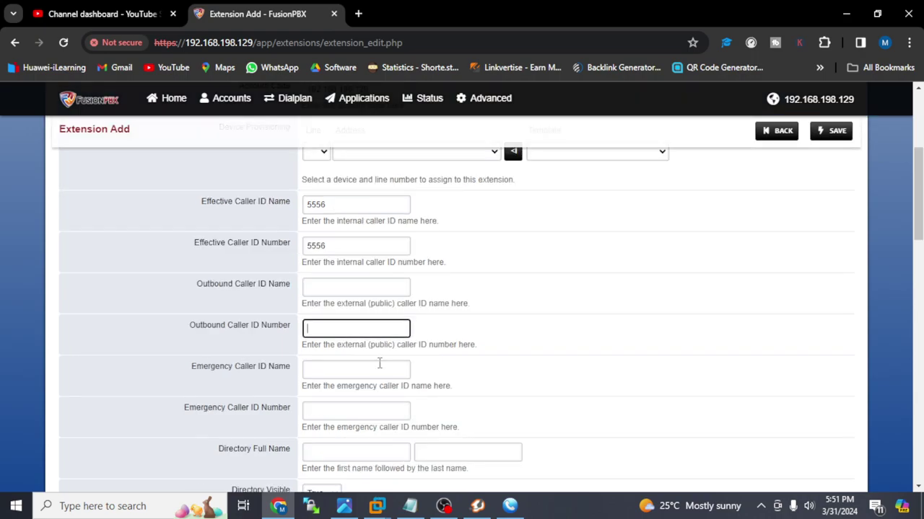
pyautogui.click(368, 286)
pyautogui.write('5')
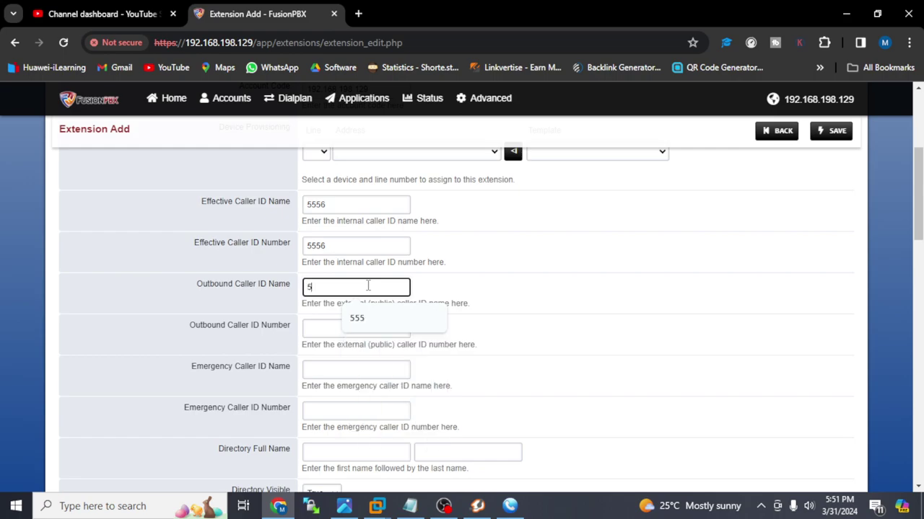
pyautogui.write('556')
pyautogui.press('Tab')
pyautogui.write('5556')
pyautogui.press('Tab')
pyautogui.write('5556')
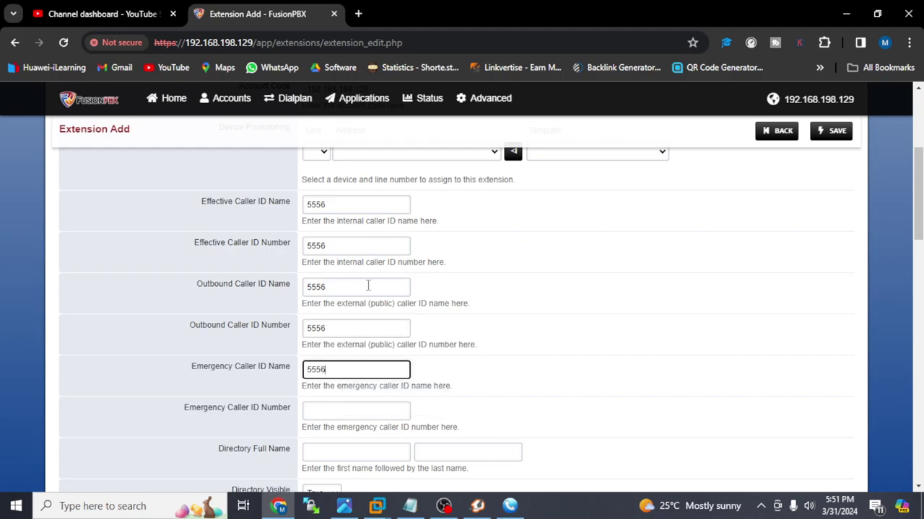
pyautogui.click(308, 409)
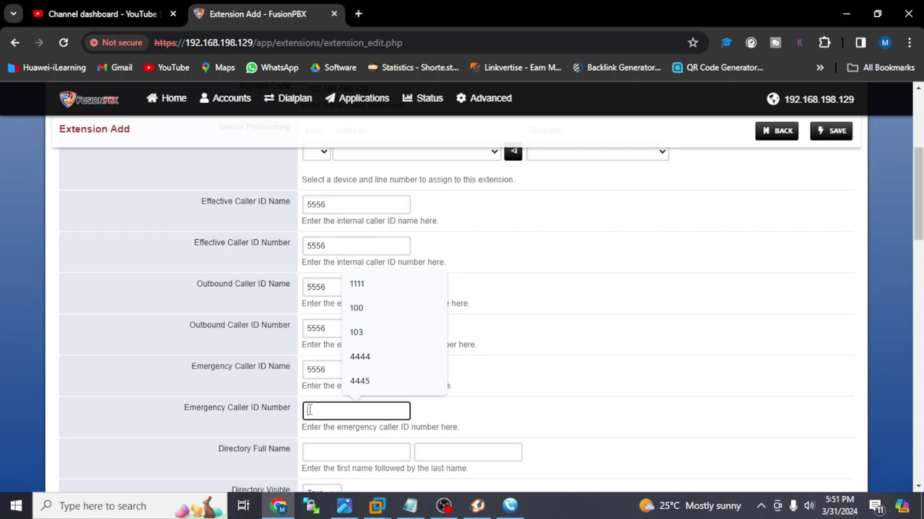
pyautogui.write('555')
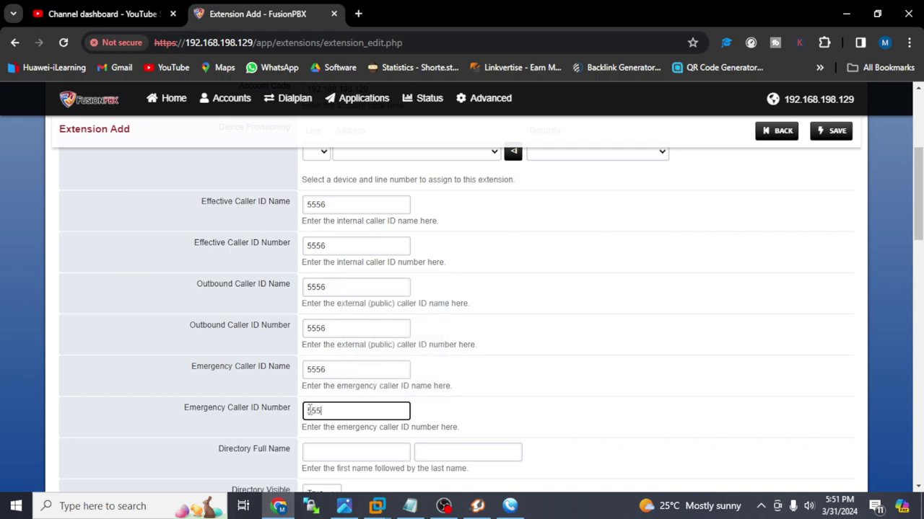
pyautogui.write('6')
pyautogui.click(489, 438)
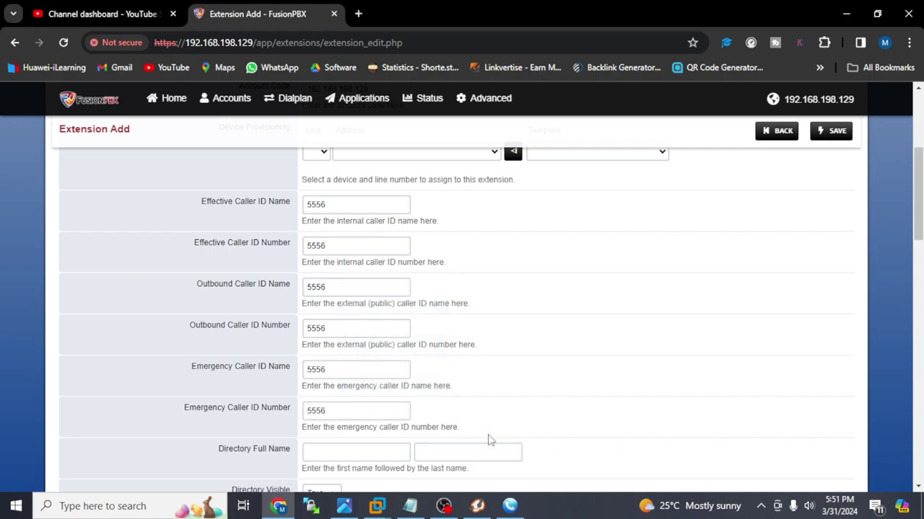
# - Set call recording to All, save extension 5556, and go back to the list
pyautogui.scroll(-6, 488, 439)
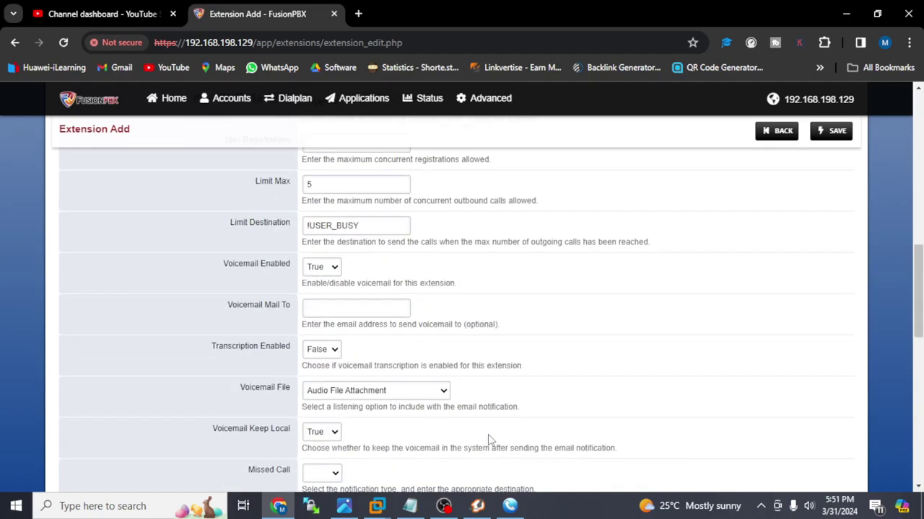
pyautogui.scroll(-3, 488, 438)
pyautogui.scroll(-4, 489, 439)
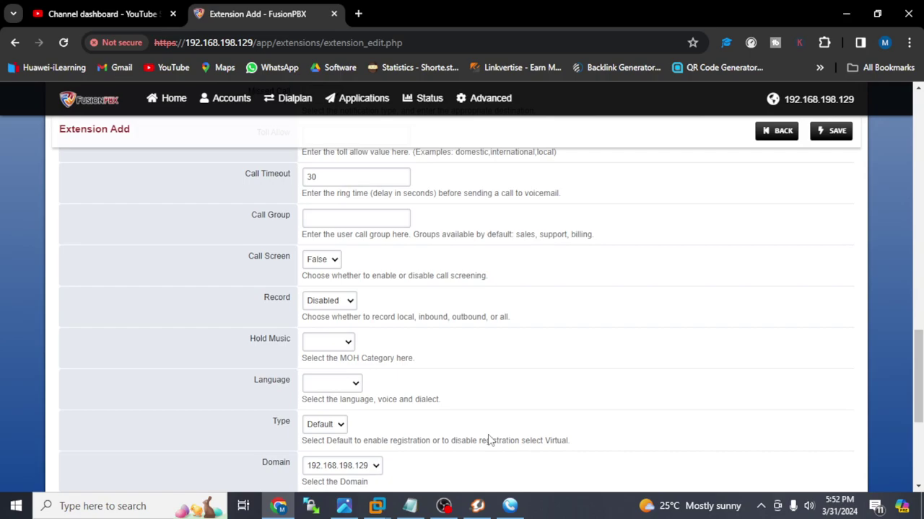
pyautogui.click(335, 303)
pyautogui.click(333, 325)
pyautogui.scroll(-3, 613, 410)
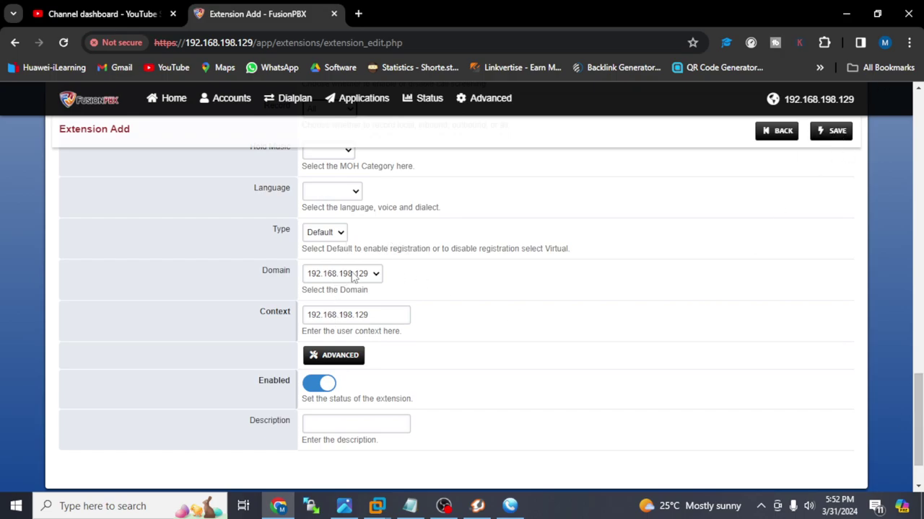
pyautogui.click(830, 134)
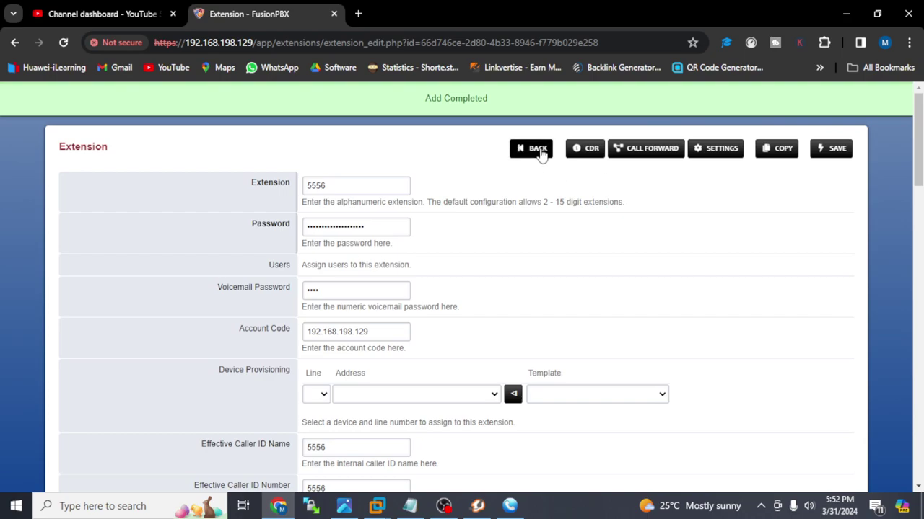
pyautogui.click(537, 150)
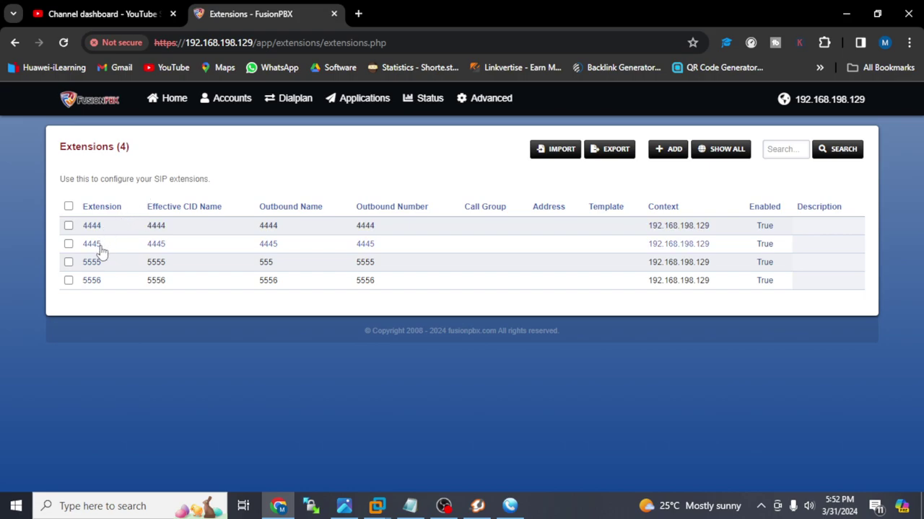
# - Bring up the Zoiper and MicroSIP softphones from the taskbar
pyautogui.click(479, 507)
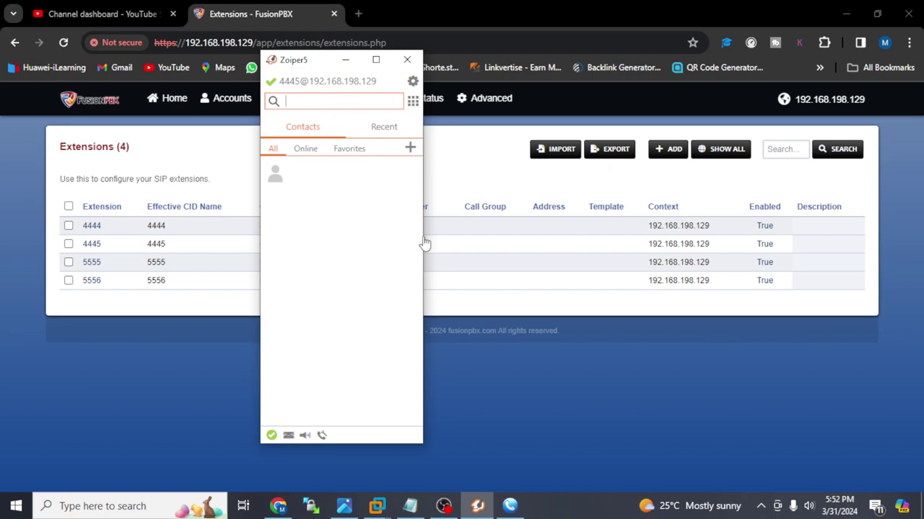
pyautogui.click(505, 507)
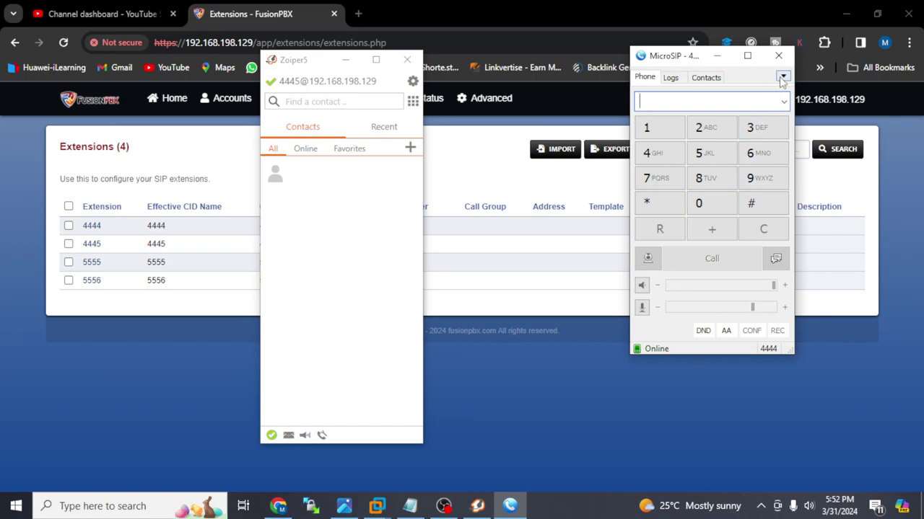
pyautogui.click(784, 81)
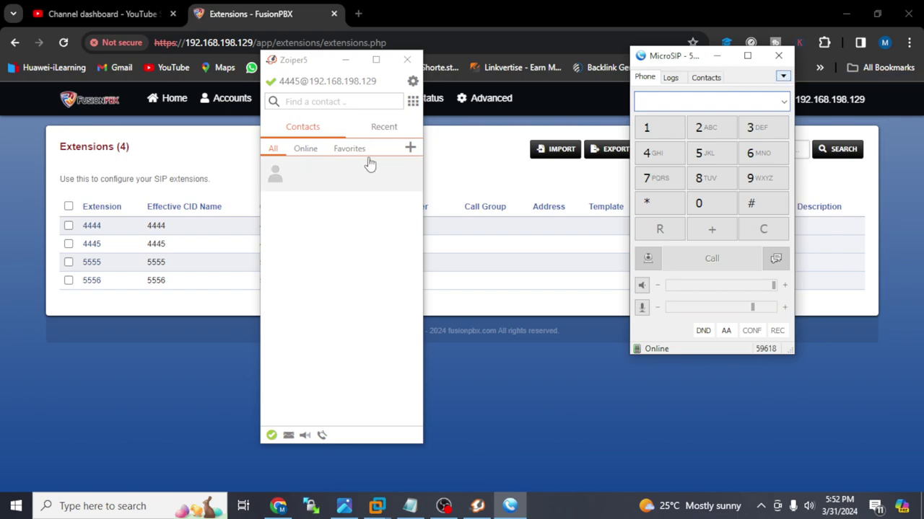
# - Call extension 4444 from Zoiper's dialpad, hang up, and move Zoiper aside
pyautogui.click(413, 103)
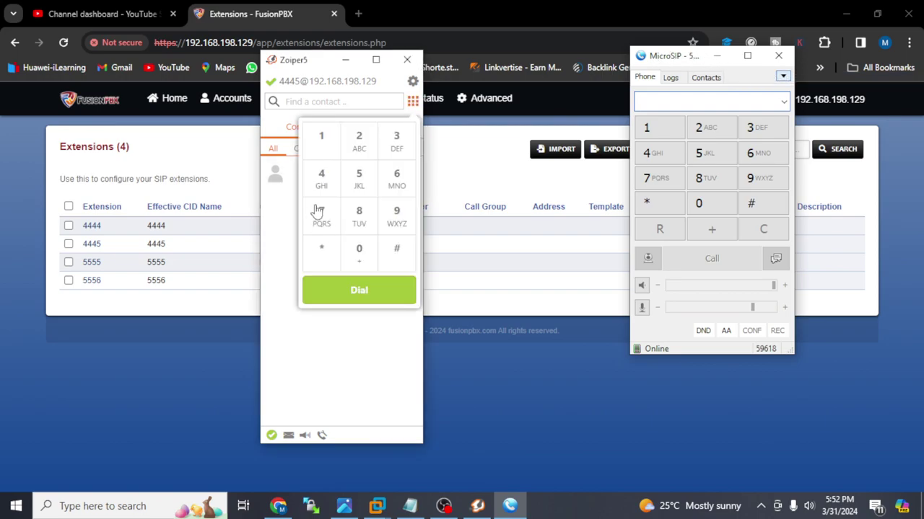
pyautogui.click(335, 185)
pyautogui.click(336, 186)
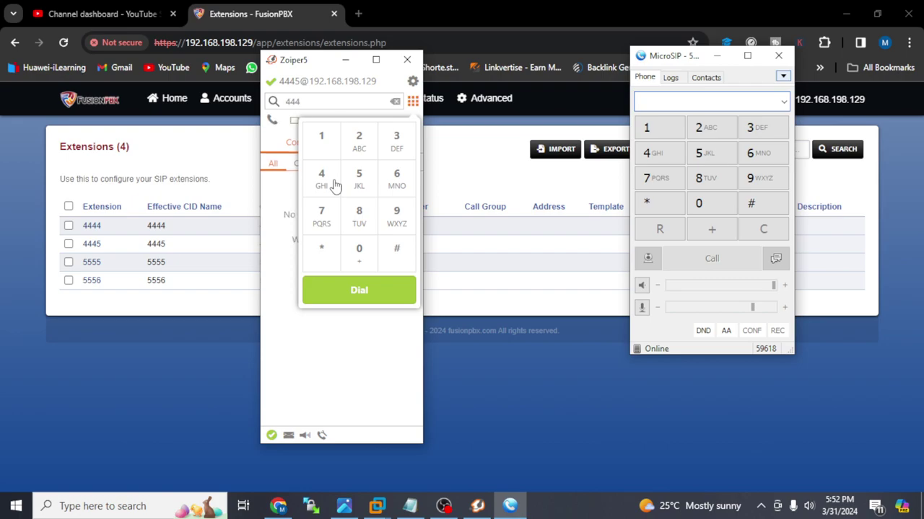
pyautogui.click(359, 289)
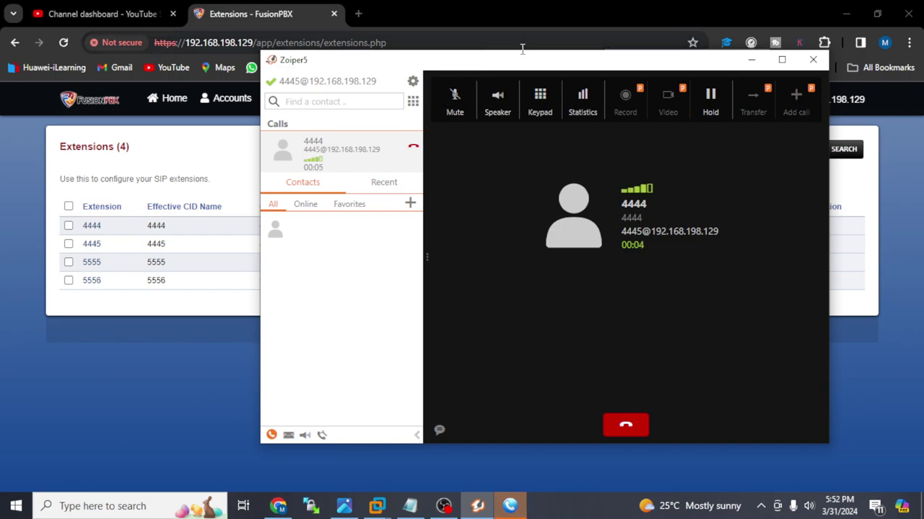
pyautogui.click(626, 431)
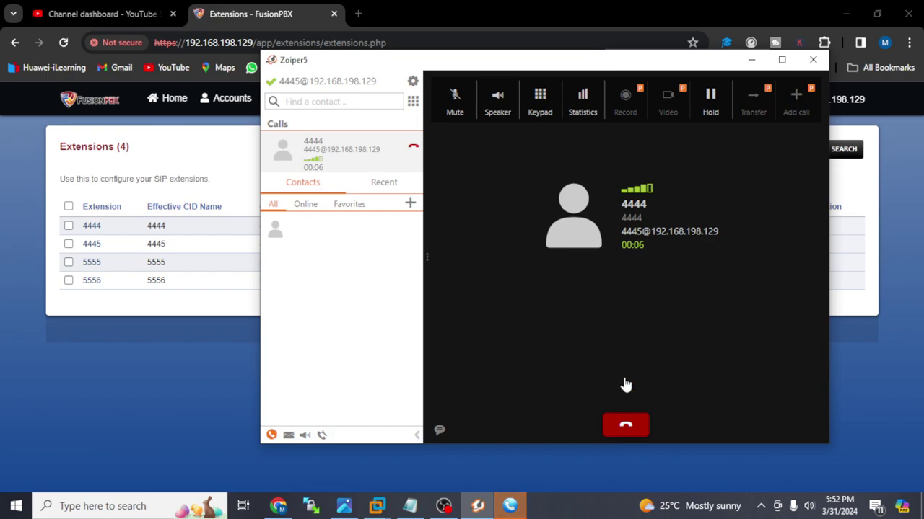
pyautogui.moveTo(658, 65); pyautogui.dragTo(405, 53)
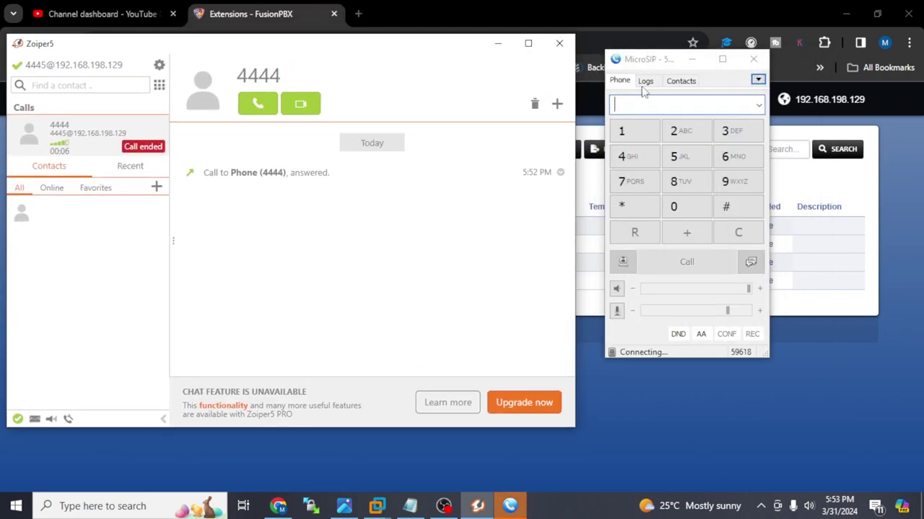
# - Switch MicroSIP to account 4444 and call extension 4445
pyautogui.click(757, 79)
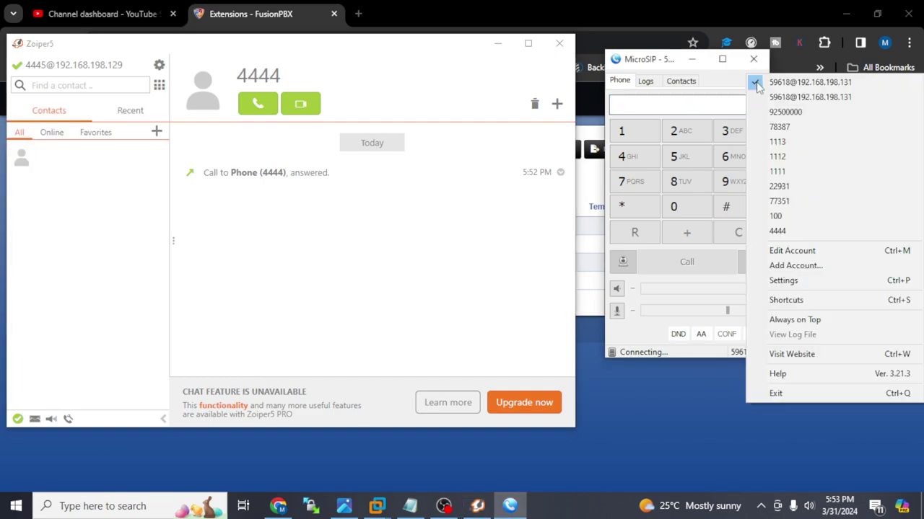
pyautogui.click(756, 231)
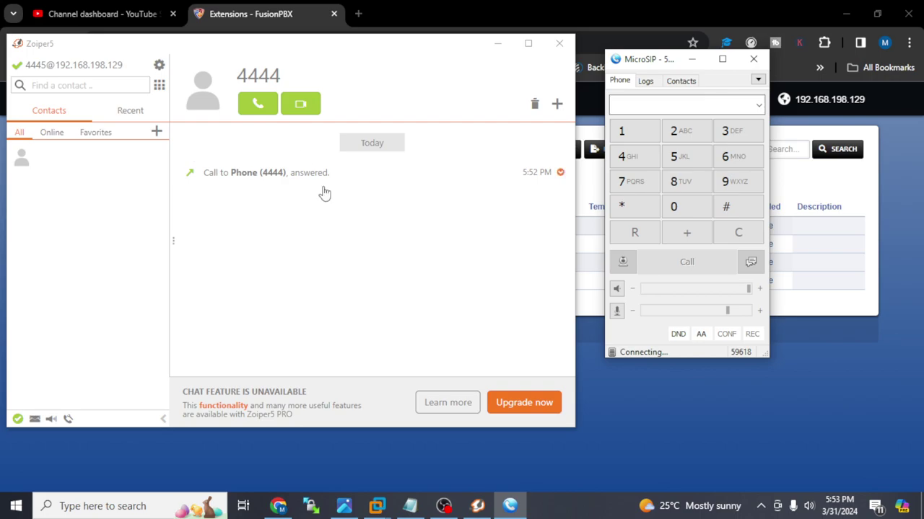
pyautogui.tripleClick(630, 164)
pyautogui.click(689, 158)
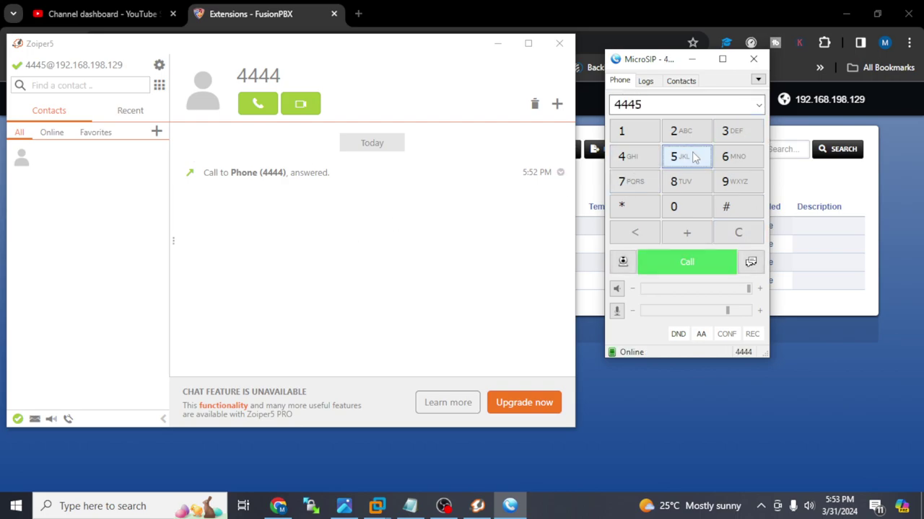
pyautogui.click(675, 264)
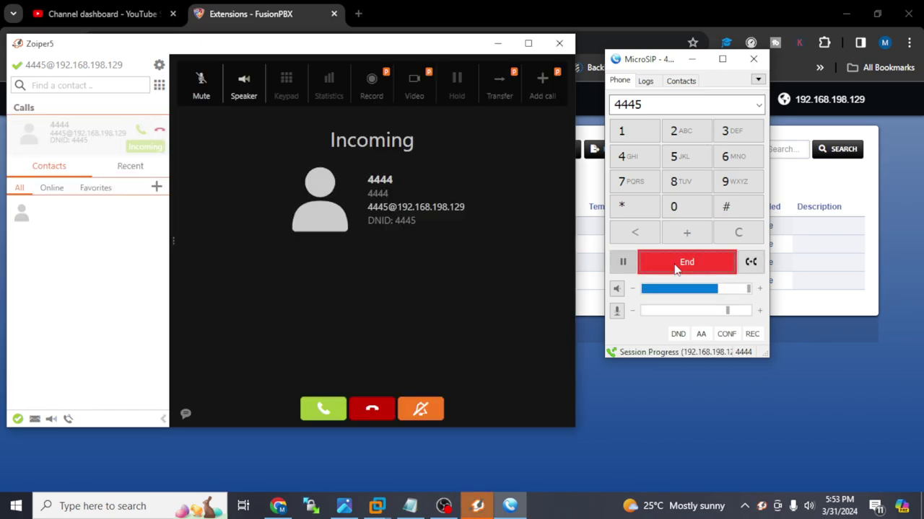
# - Answer the call in Zoiper, hang up, and return to the 4444 call history
pyautogui.click(326, 407)
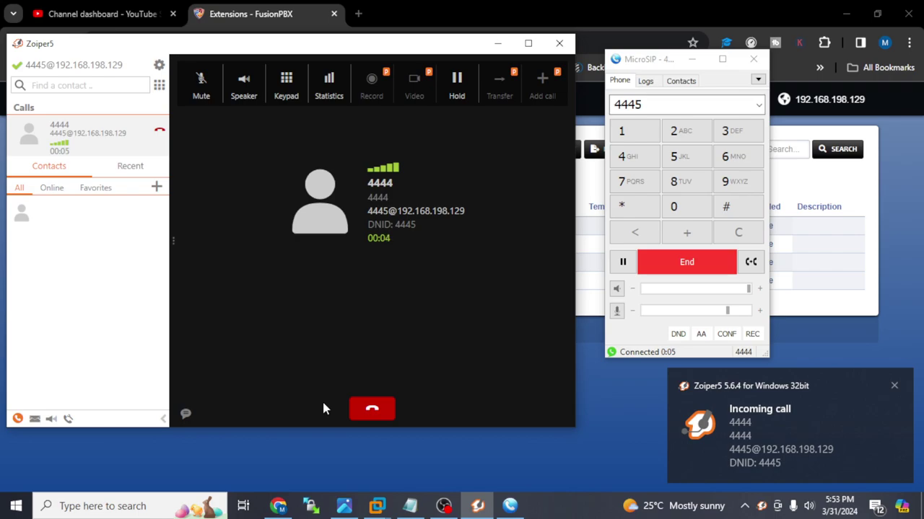
pyautogui.click(372, 410)
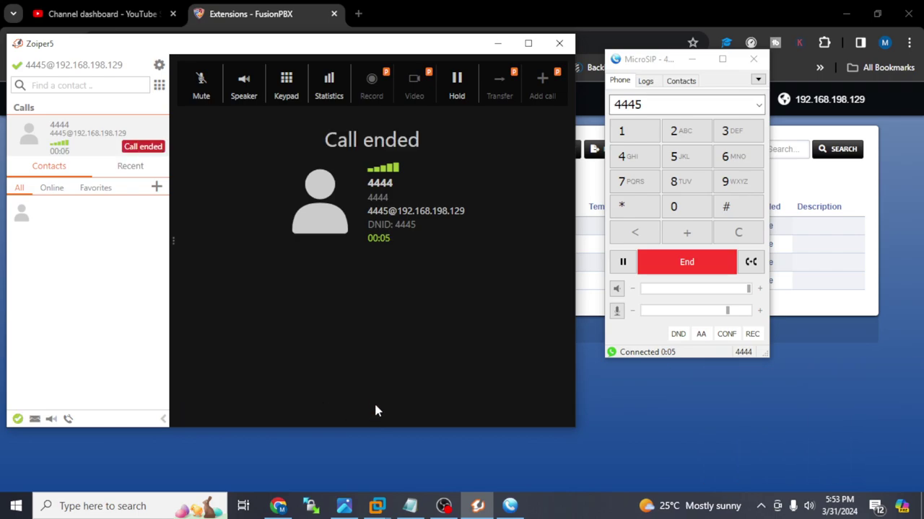
pyautogui.click(110, 150)
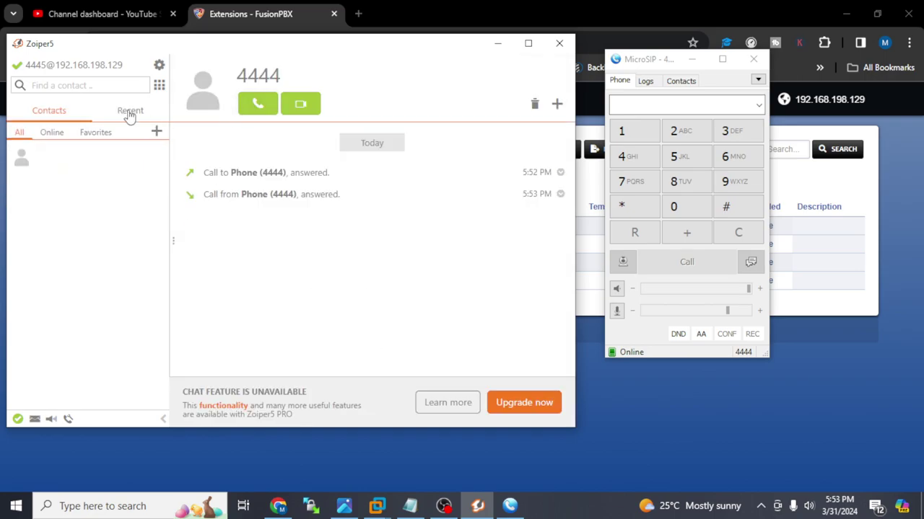
# - Dial 4445 from Zoiper's dialpad and hang up that call
pyautogui.click(157, 135)
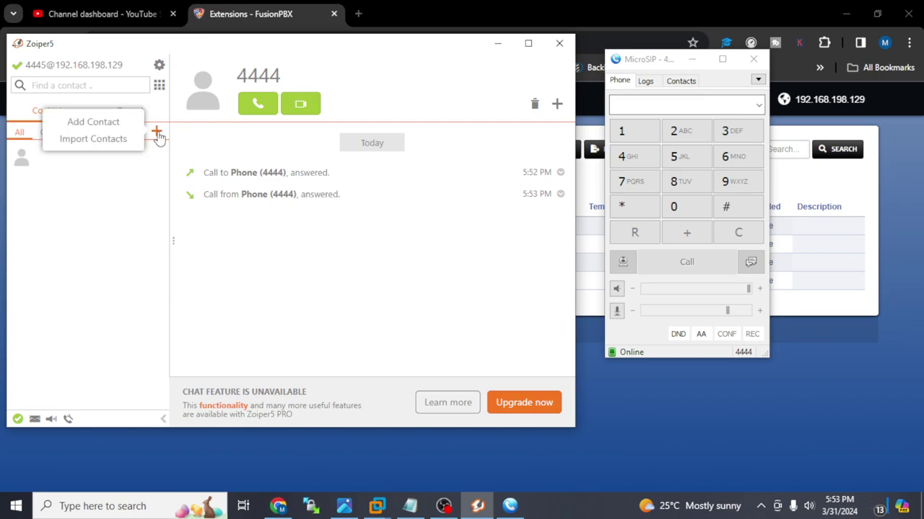
pyautogui.click(159, 85)
pyautogui.click(131, 161)
pyautogui.click(125, 160)
pyautogui.click(125, 160)
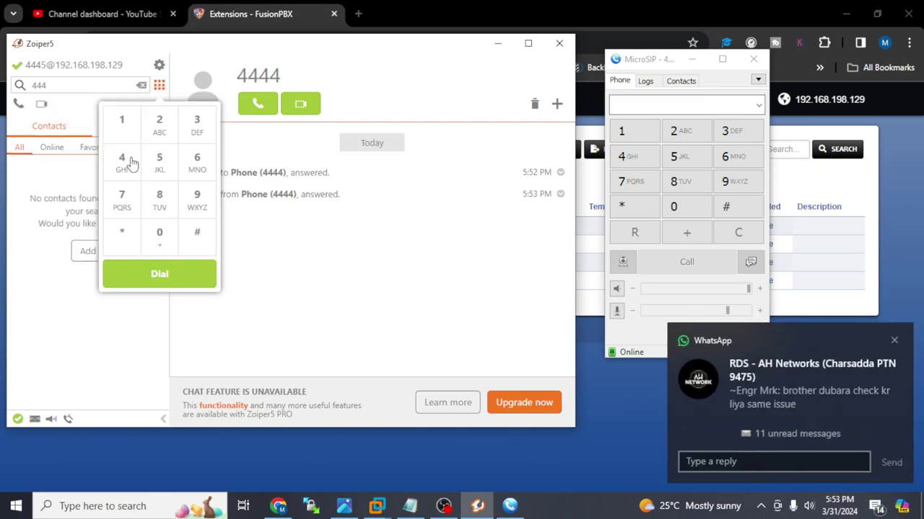
pyautogui.click(156, 165)
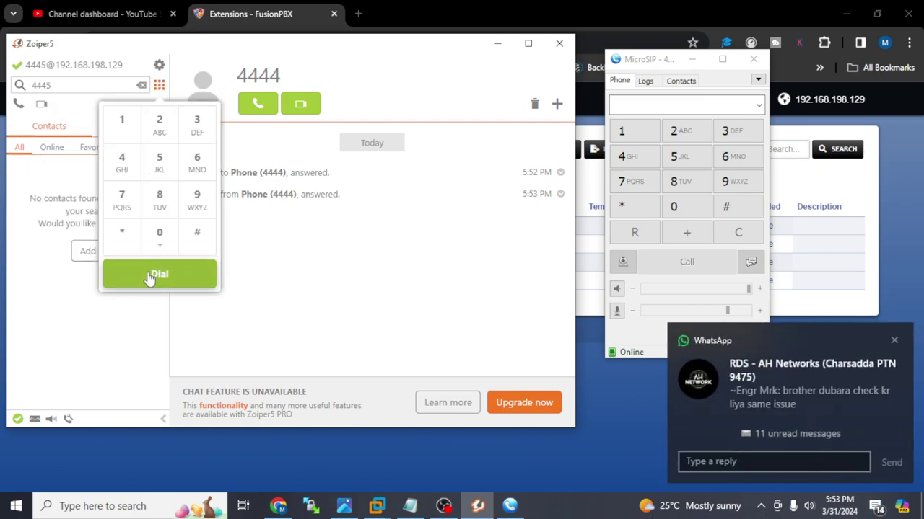
pyautogui.click(171, 285)
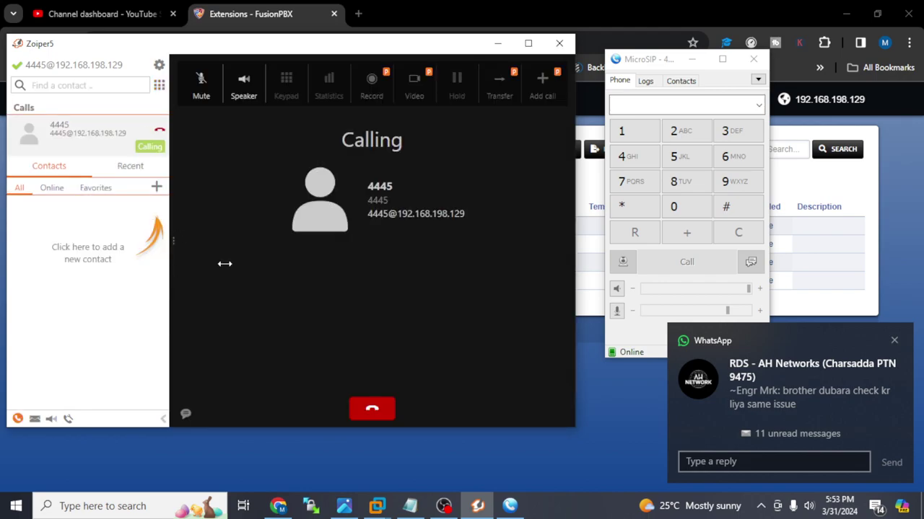
pyautogui.click(370, 409)
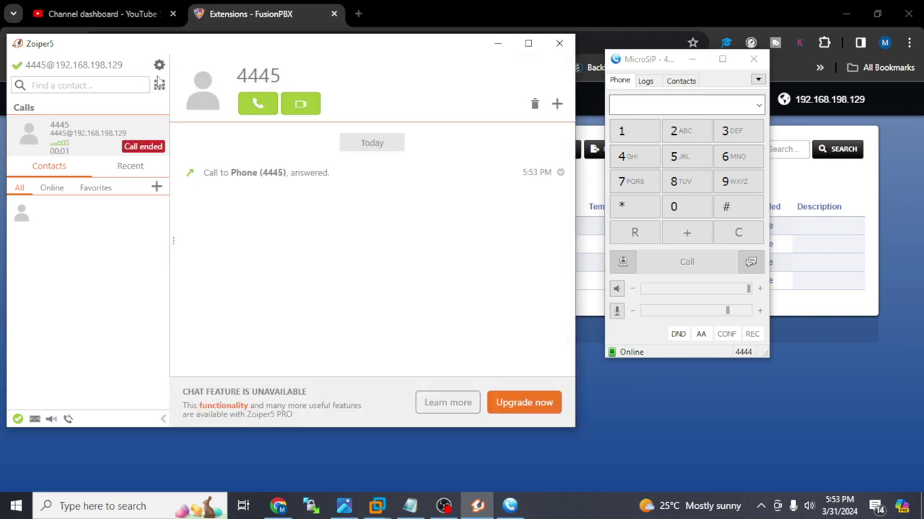
# - Call 4444 from Zoiper, answer in MicroSIP, then hang up there
pyautogui.click(158, 85)
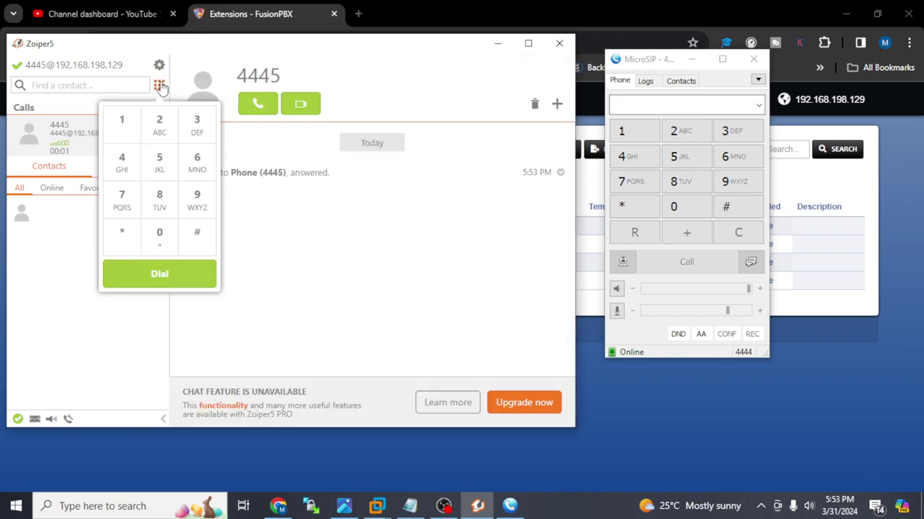
pyautogui.click(120, 162)
pyautogui.click(120, 162)
pyautogui.click(120, 161)
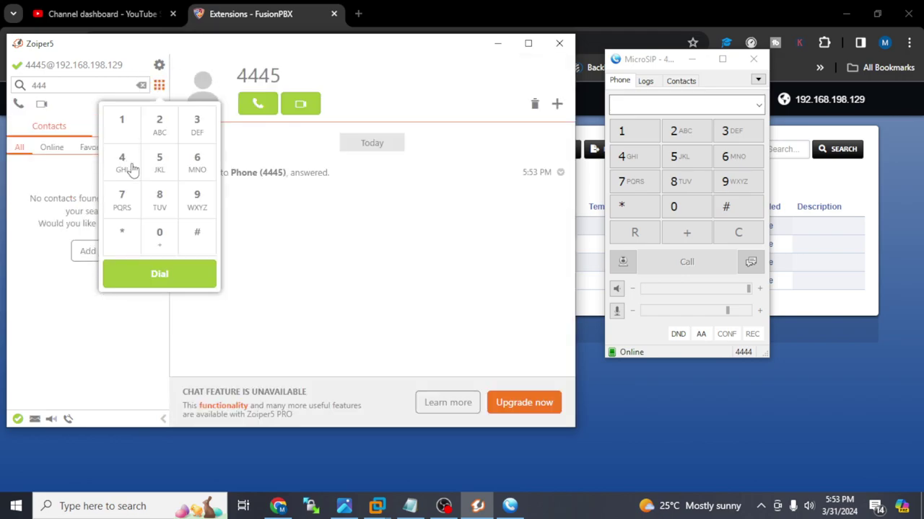
pyautogui.click(119, 161)
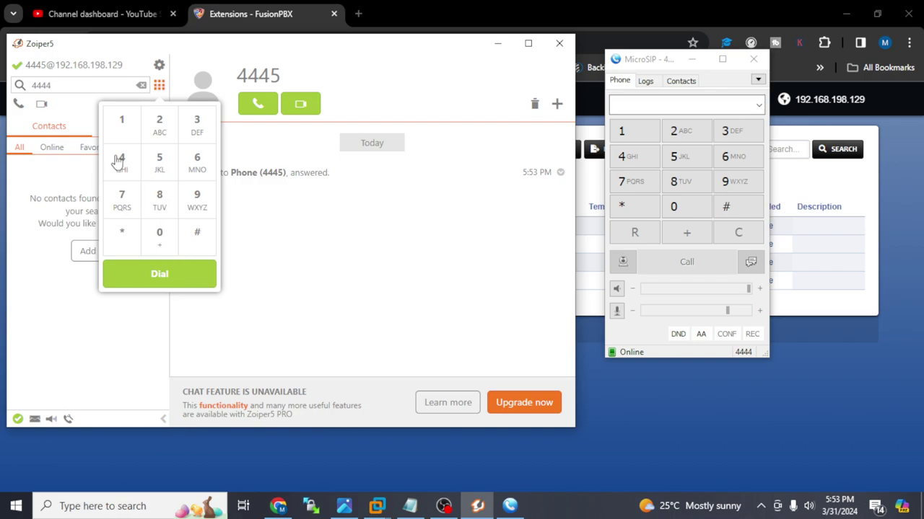
pyautogui.click(160, 276)
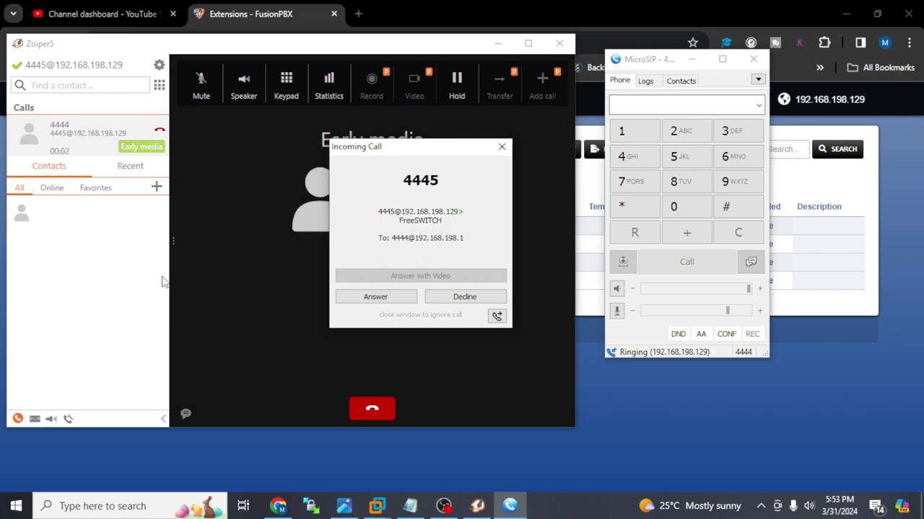
pyautogui.click(373, 298)
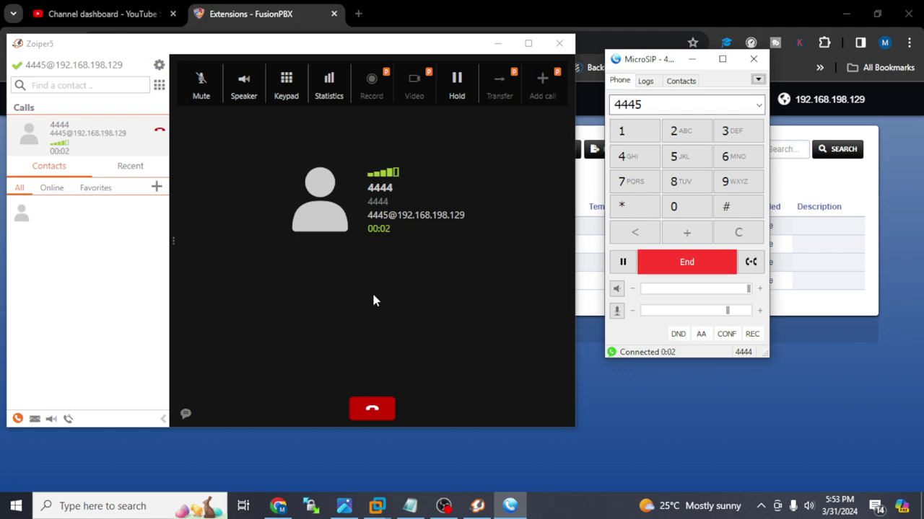
pyautogui.click(661, 261)
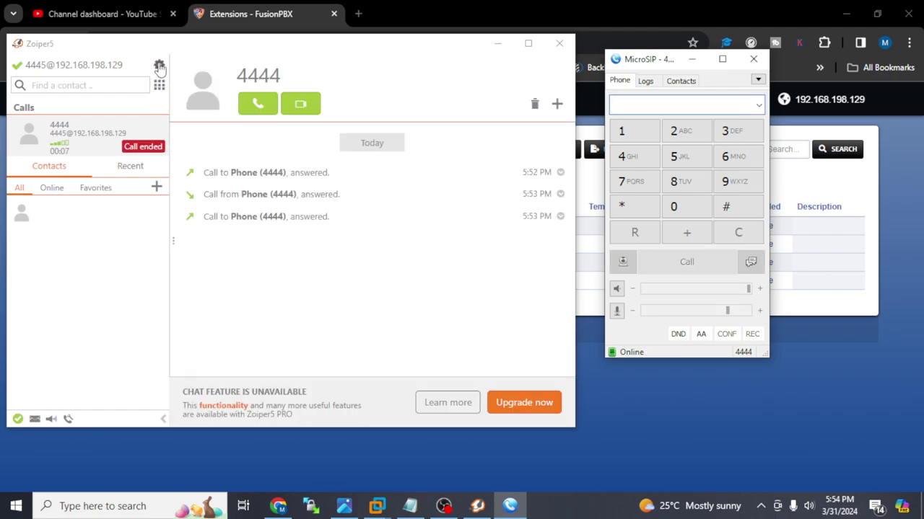
# - Open the 4445 account in Zoiper's Settings > Accounts and cancel a first deletion attempt
pyautogui.click(158, 67)
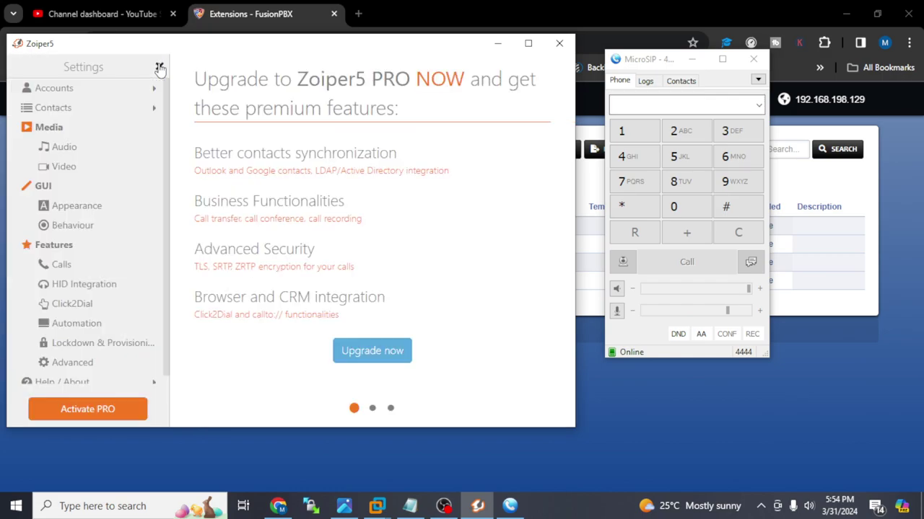
pyautogui.click(129, 92)
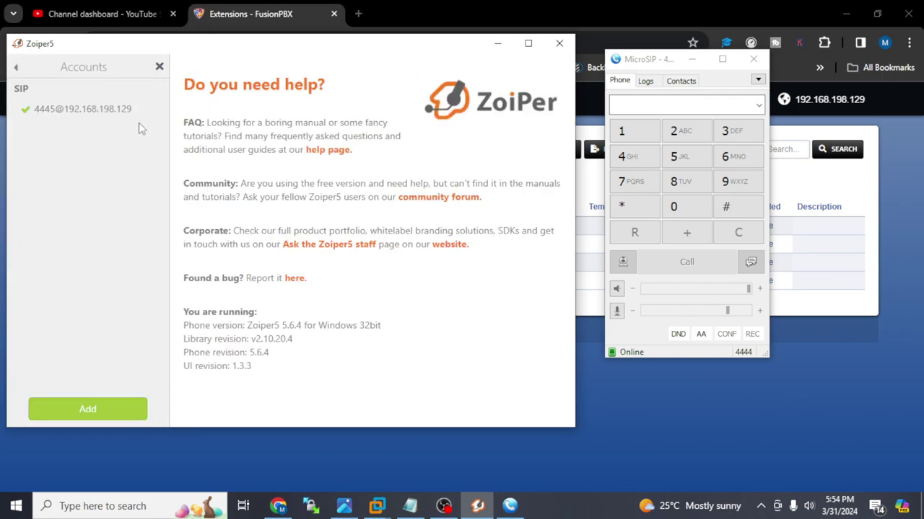
pyautogui.click(127, 116)
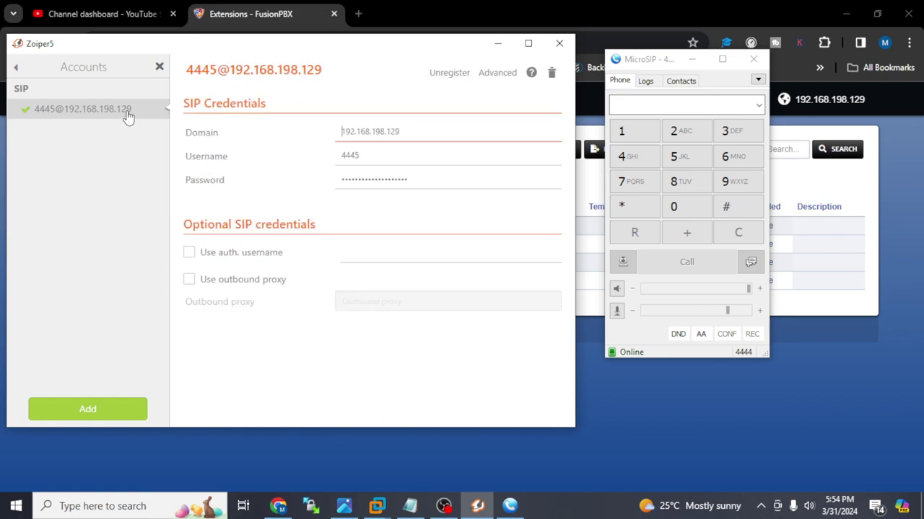
pyautogui.click(551, 73)
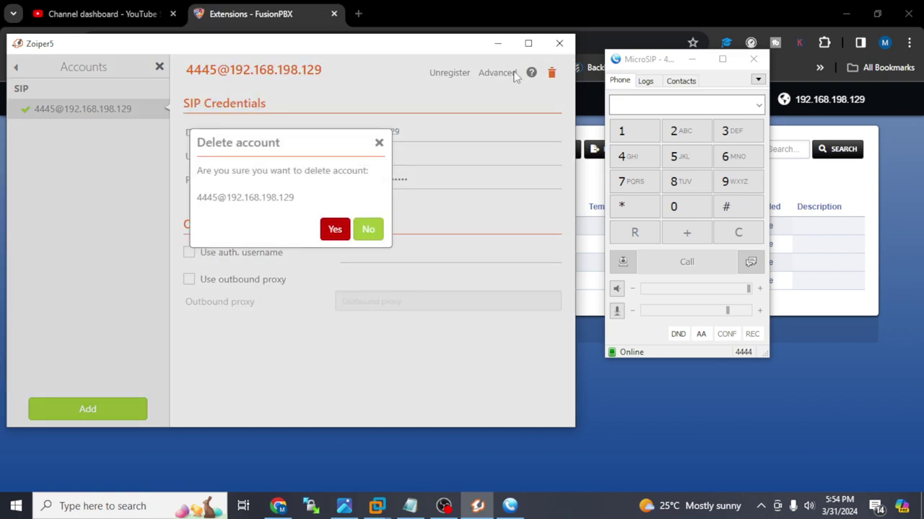
pyautogui.click(378, 142)
# - Check the account's Domain and Username, then delete the 4445 account
pyautogui.click(401, 130)
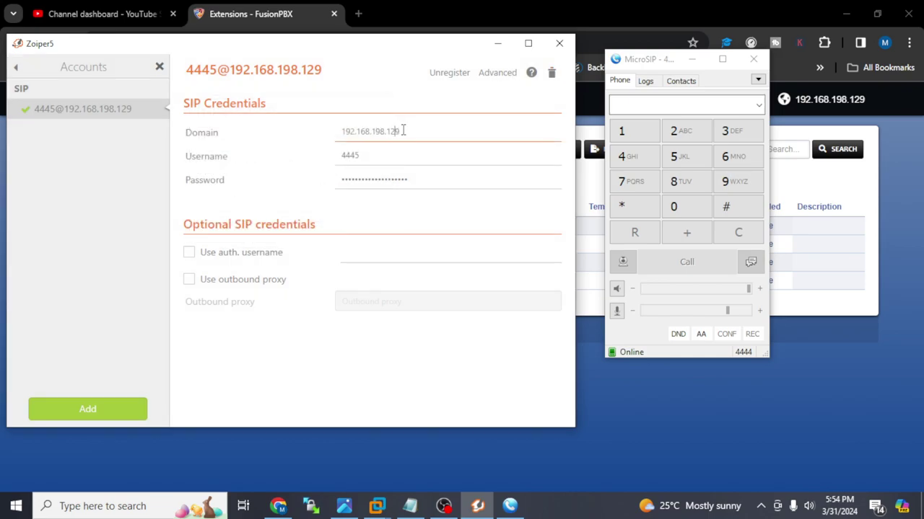
pyautogui.click(363, 157)
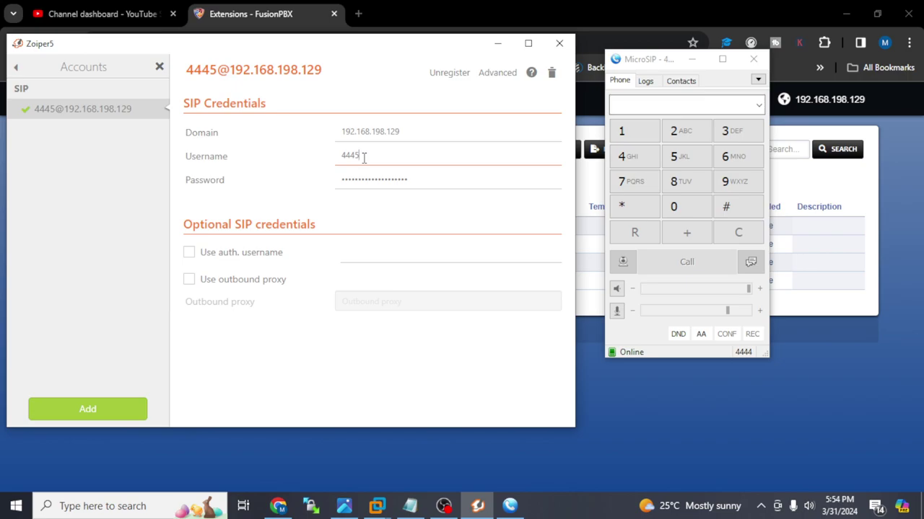
pyautogui.click(552, 72)
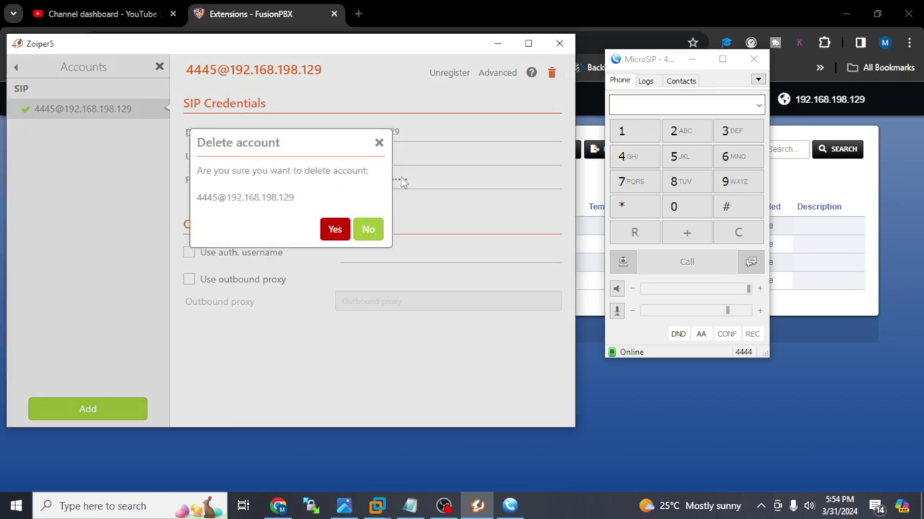
pyautogui.click(334, 229)
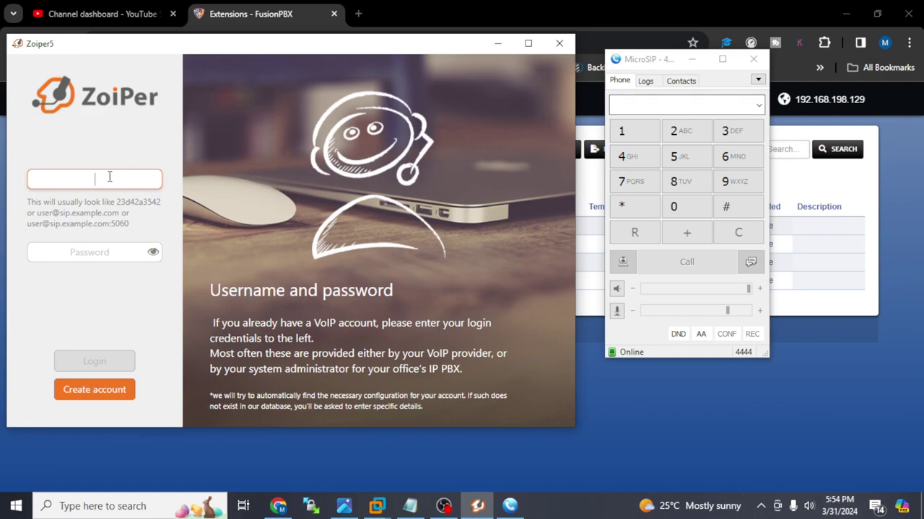
pyautogui.write('5555@192')
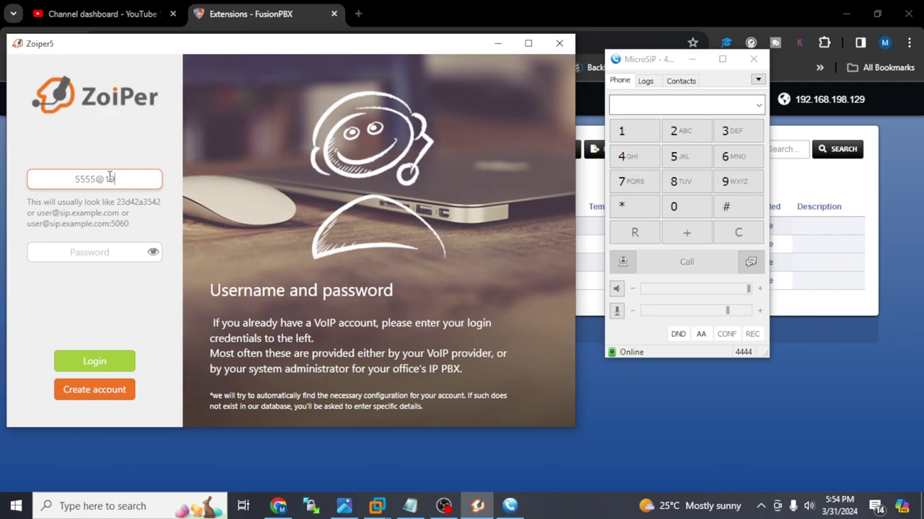
pyautogui.write('.168.129.')
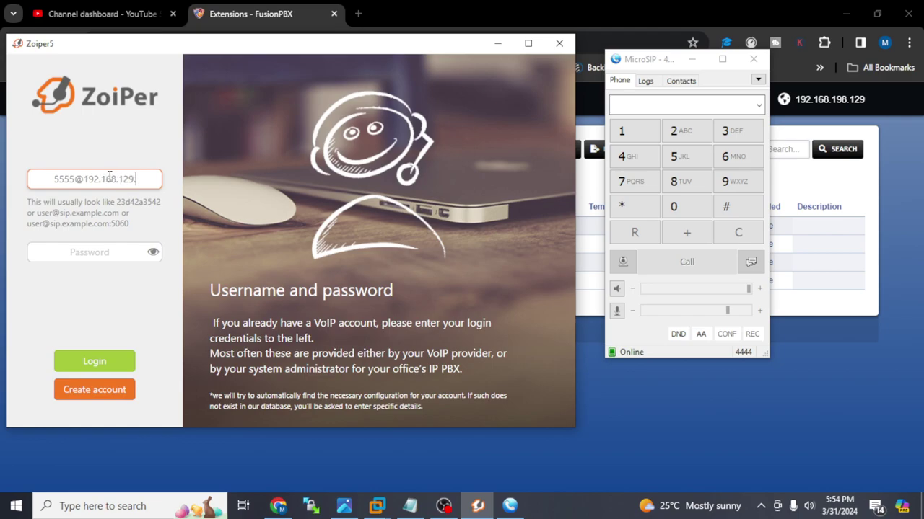
pyautogui.write('1')
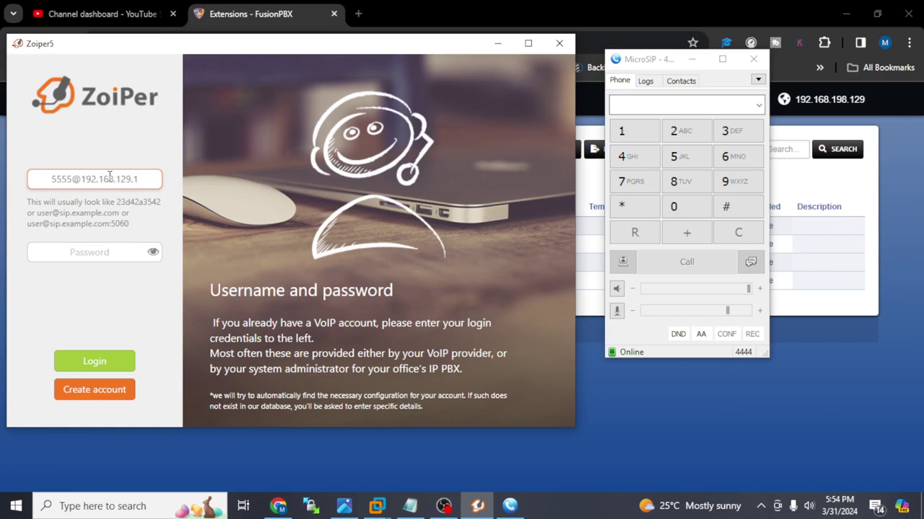
pyautogui.press('BackSpace')
pyautogui.press('BackSpace')
pyautogui.press('BackSpace')
pyautogui.press('BackSpace')
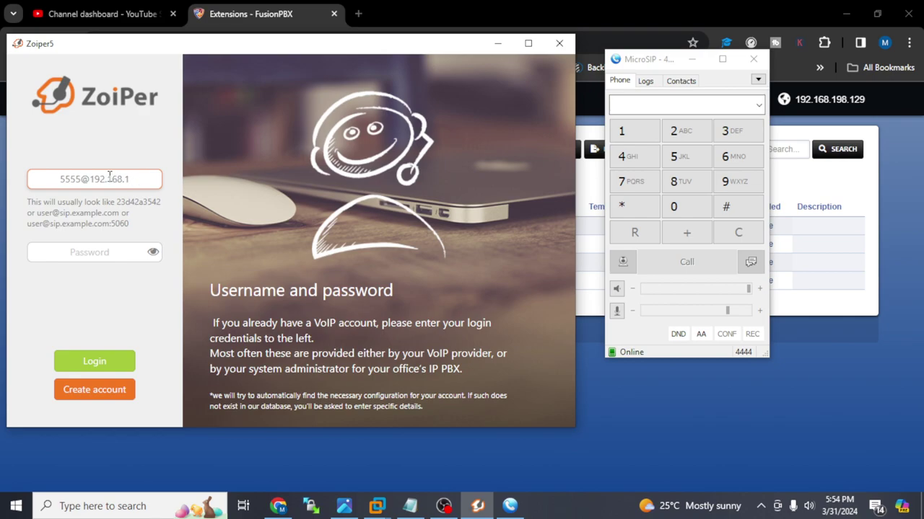
pyautogui.write('98.')
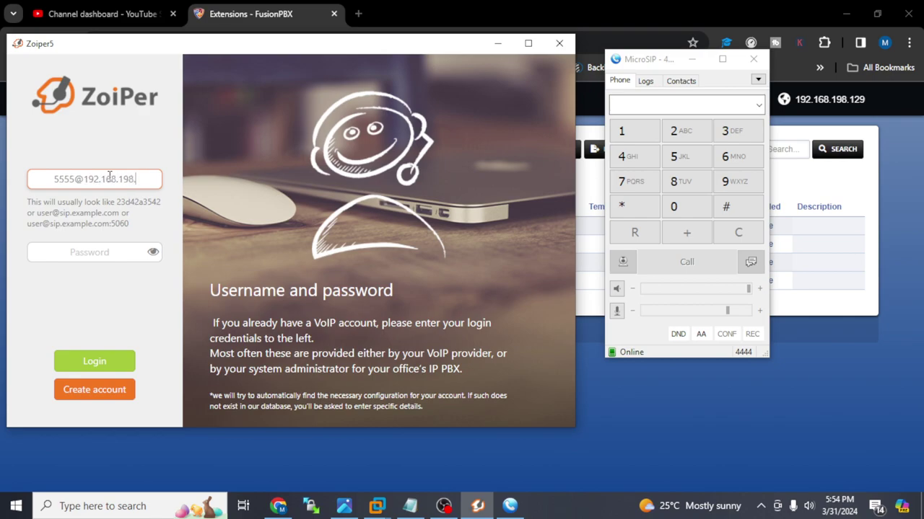
pyautogui.write('129')
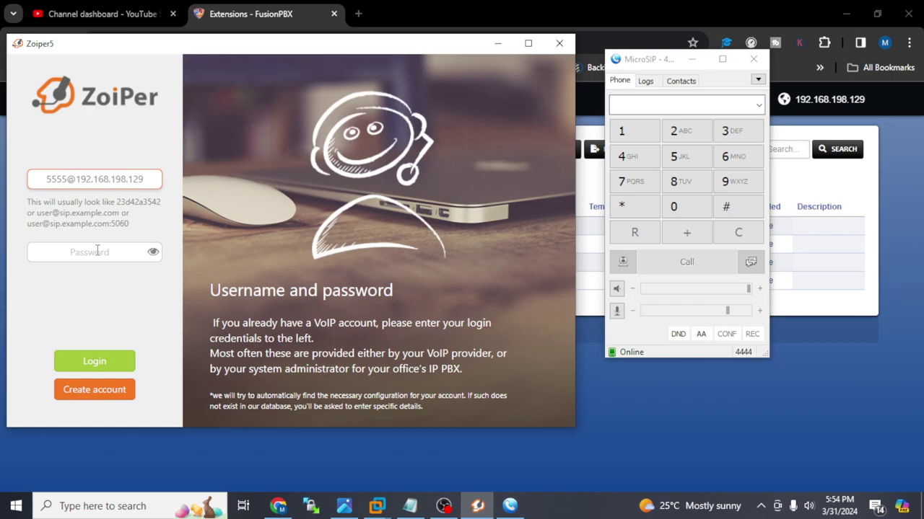
# - Open extension 5555 in FusionPBX, reveal its SIP password and select it
pyautogui.click(283, 508)
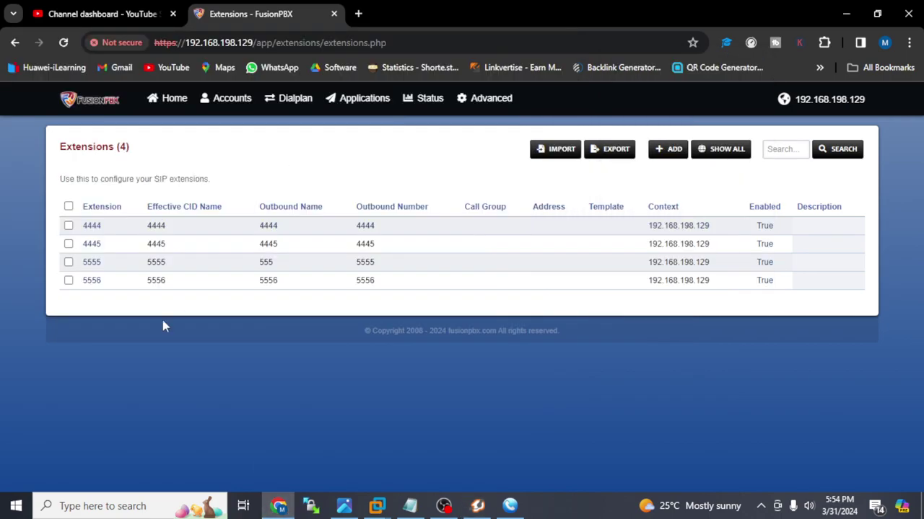
pyautogui.click(93, 266)
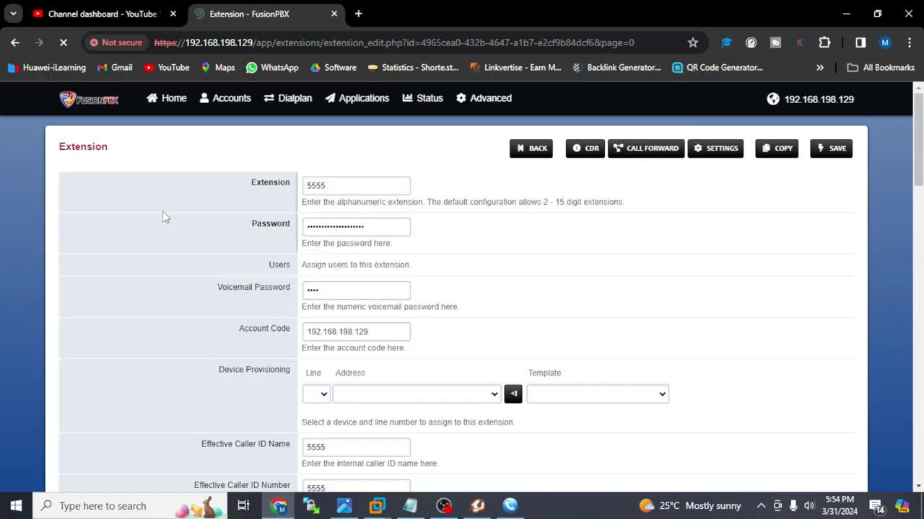
pyautogui.click(376, 226)
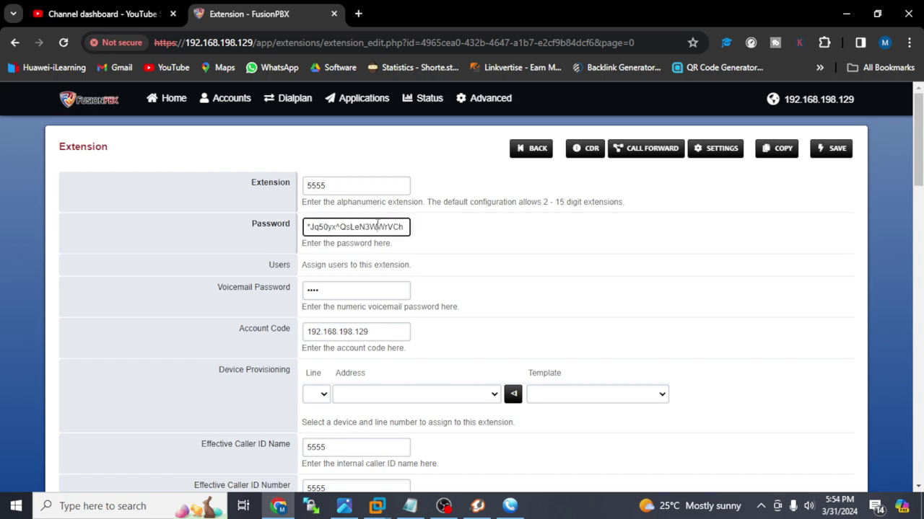
pyautogui.moveTo(404, 226); pyautogui.dragTo(276, 241)
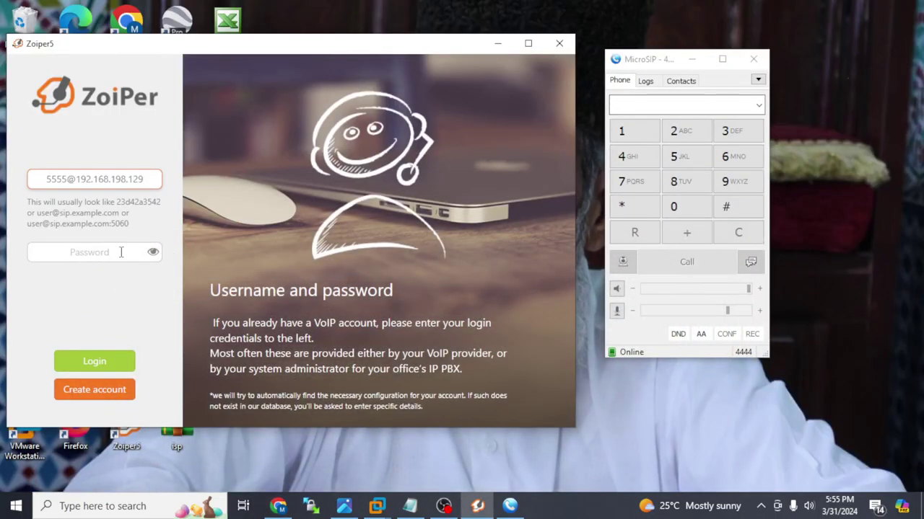
# - Paste extension 5555's password and log in to 192.168.198.129 in Zoiper, skipping authentication
pyautogui.click(98, 252)
pyautogui.hotkey('ctrl', 'v')
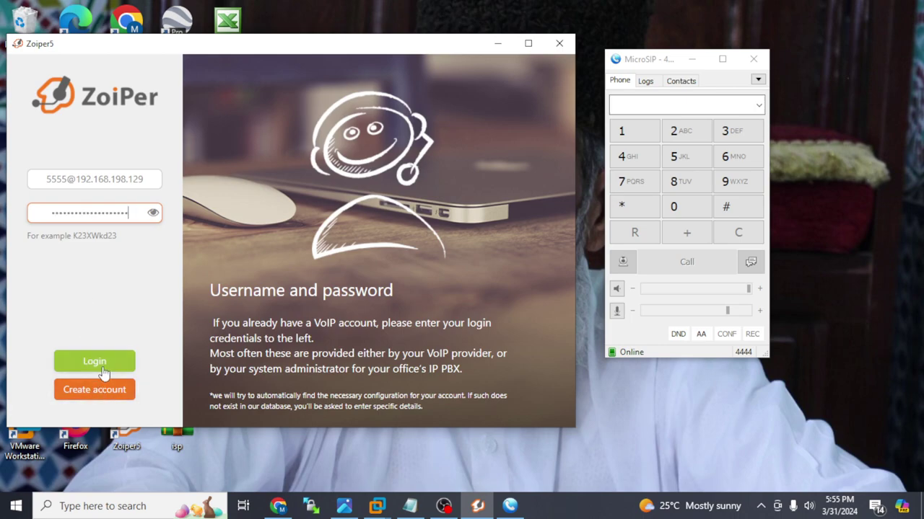
pyautogui.click(95, 363)
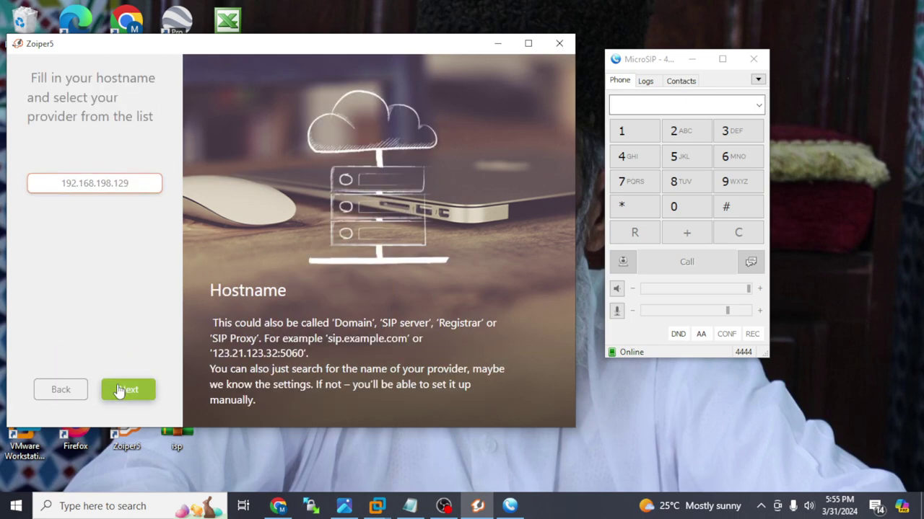
pyautogui.click(124, 389)
pyautogui.click(128, 391)
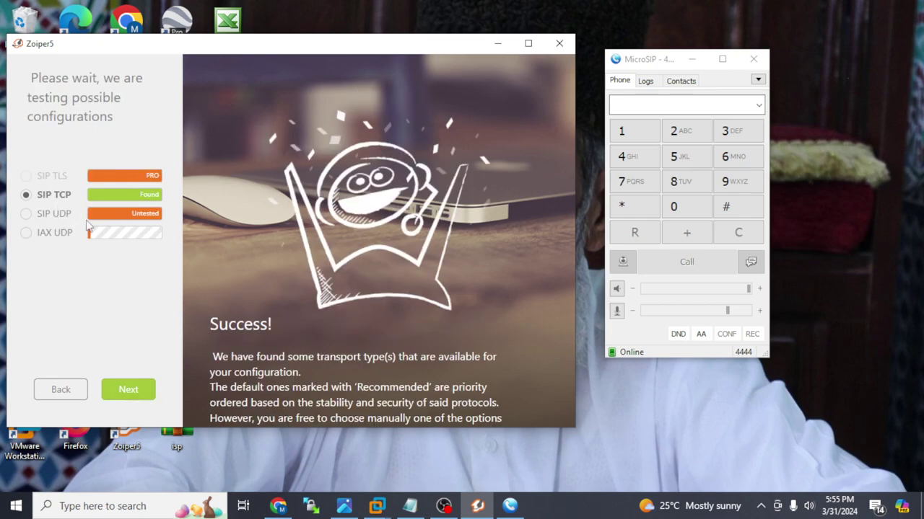
pyautogui.click(128, 391)
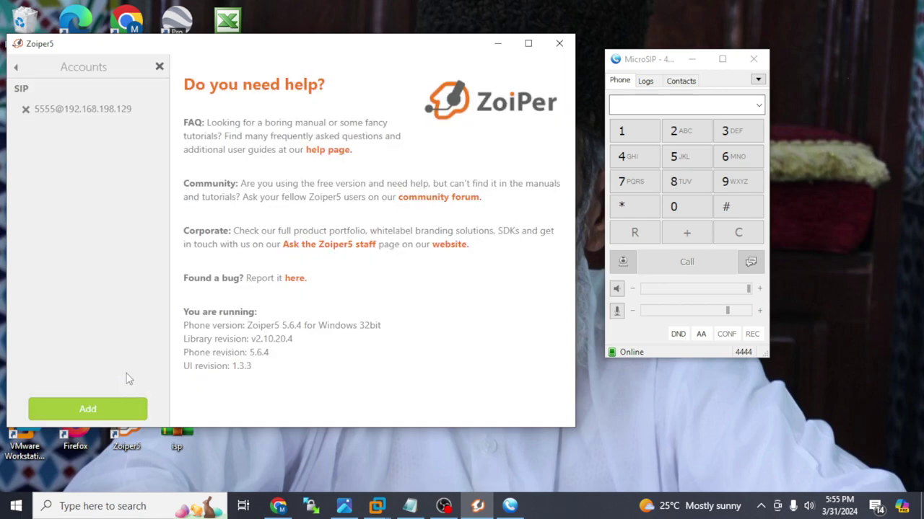
# - Dismiss the PRO upgrade notice, review the 5555 account's SIP credentials, and close the panel
pyautogui.click(103, 409)
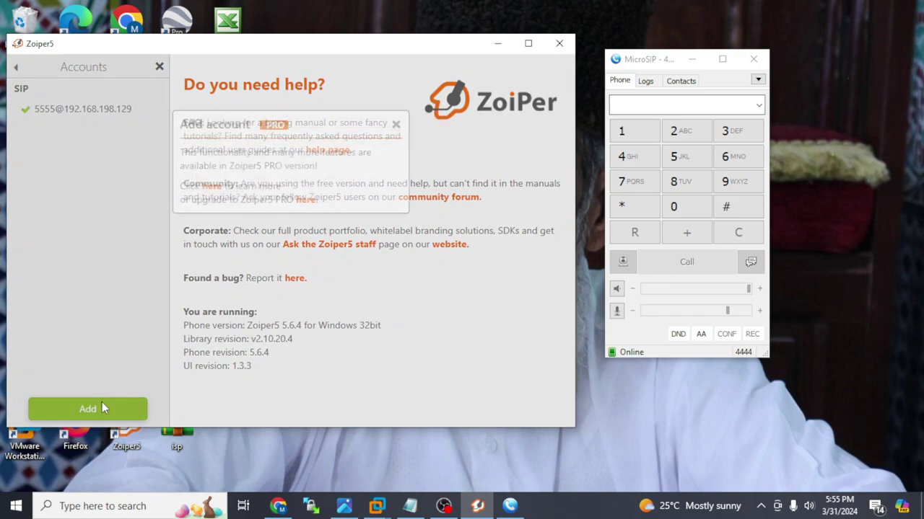
pyautogui.click(396, 144)
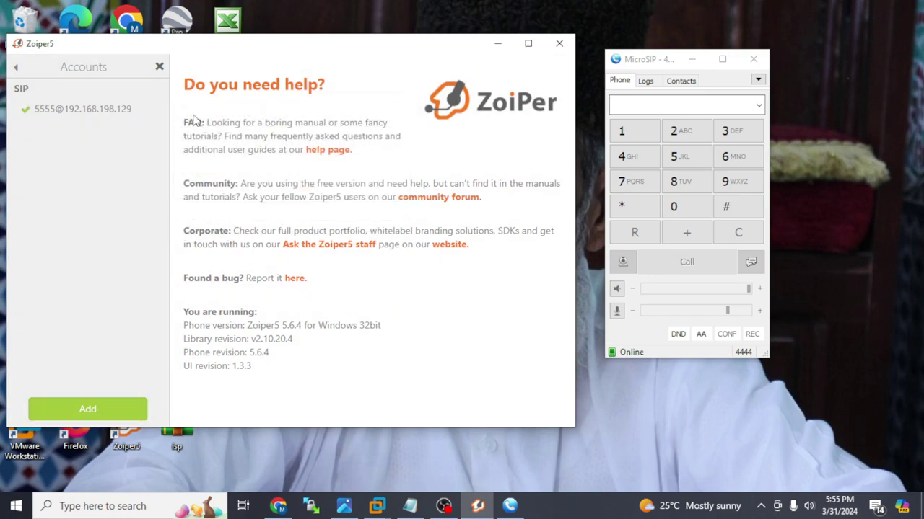
pyautogui.click(130, 114)
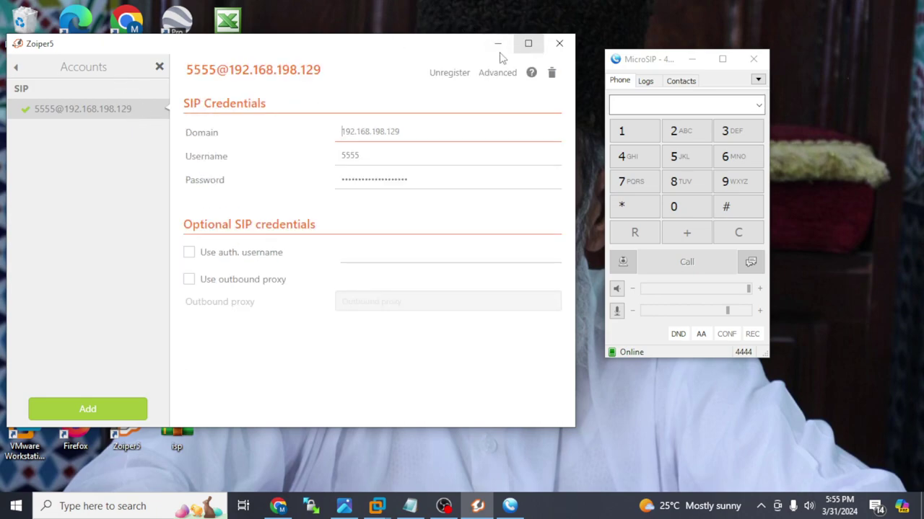
pyautogui.click(159, 68)
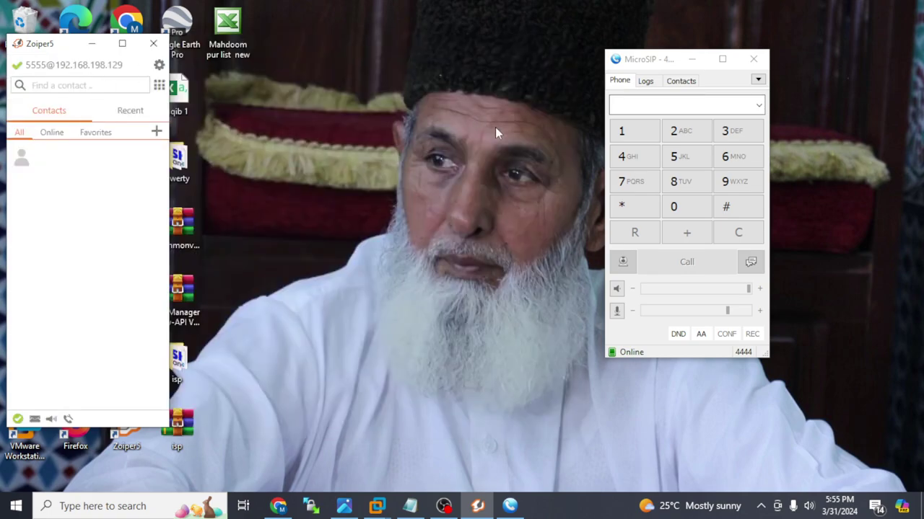
# - Start a new MicroSIP account with SIP server 192.168.198.129
pyautogui.click(757, 80)
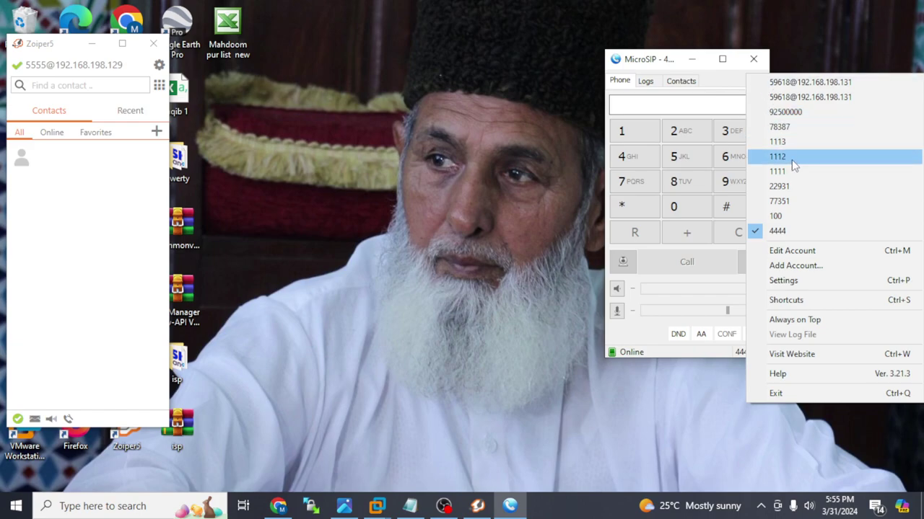
pyautogui.click(793, 266)
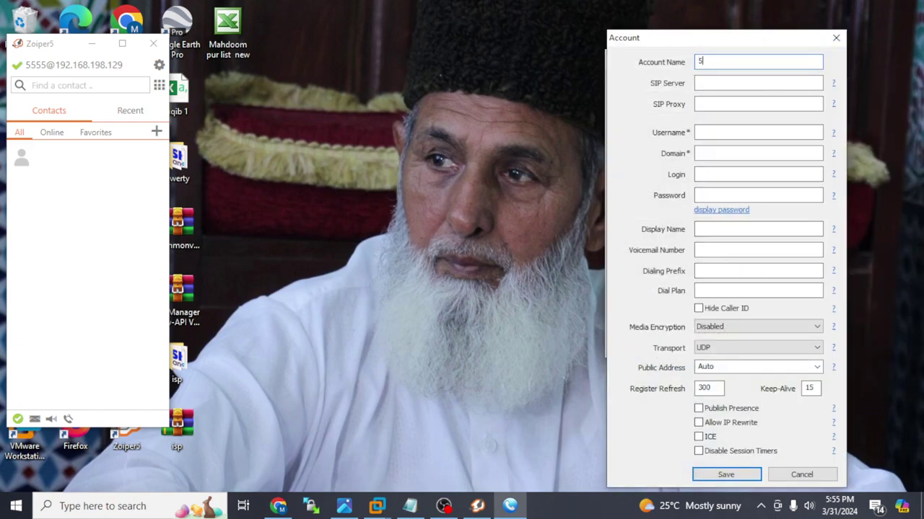
pyautogui.click(734, 82)
pyautogui.press('BackSpace')
pyautogui.press('BackSpace')
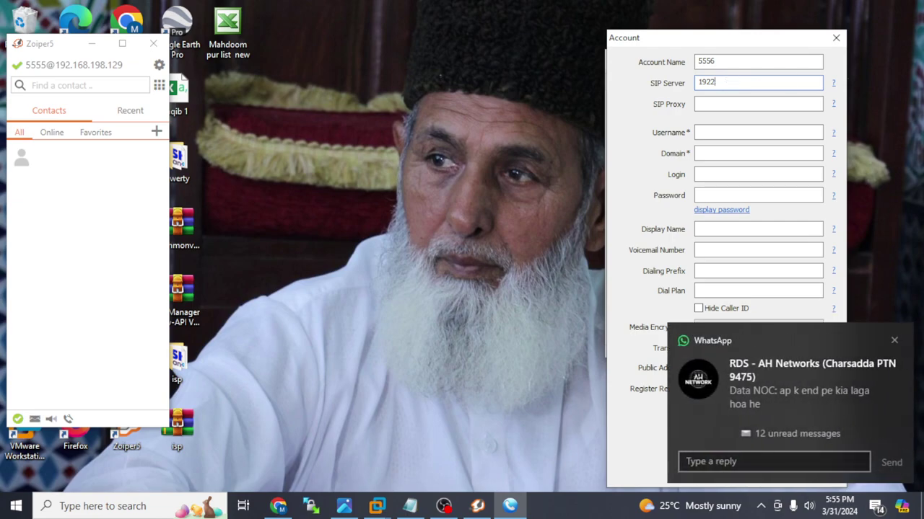
pyautogui.click(894, 341)
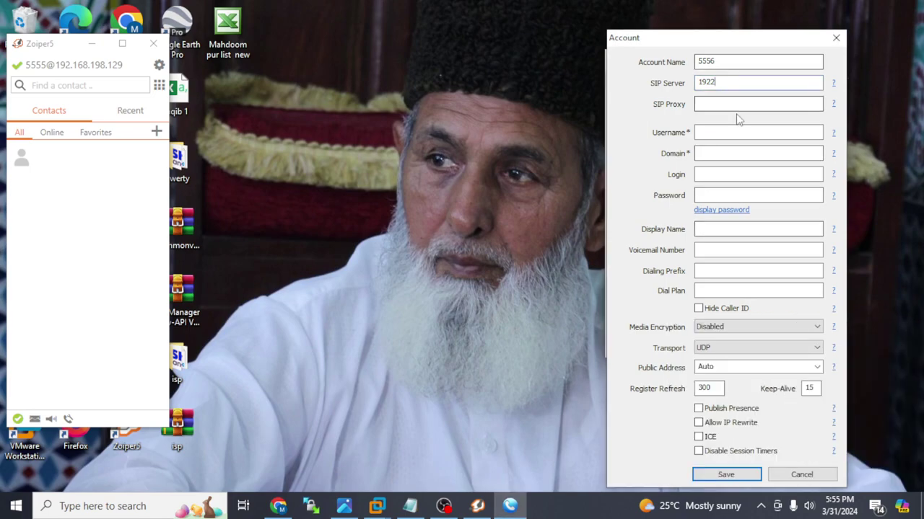
pyautogui.press('BackSpace')
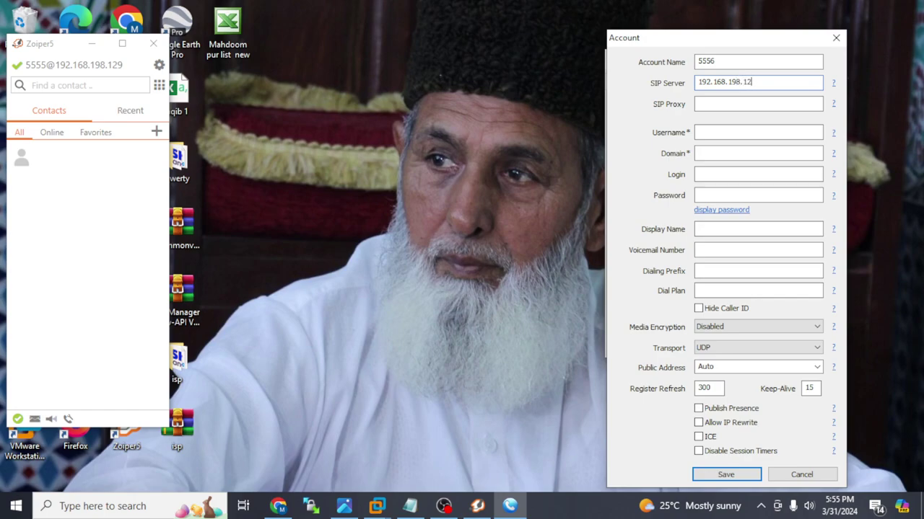
pyautogui.moveTo(774, 82); pyautogui.dragTo(651, 81)
pyautogui.hotkey('ctrl', 'c')
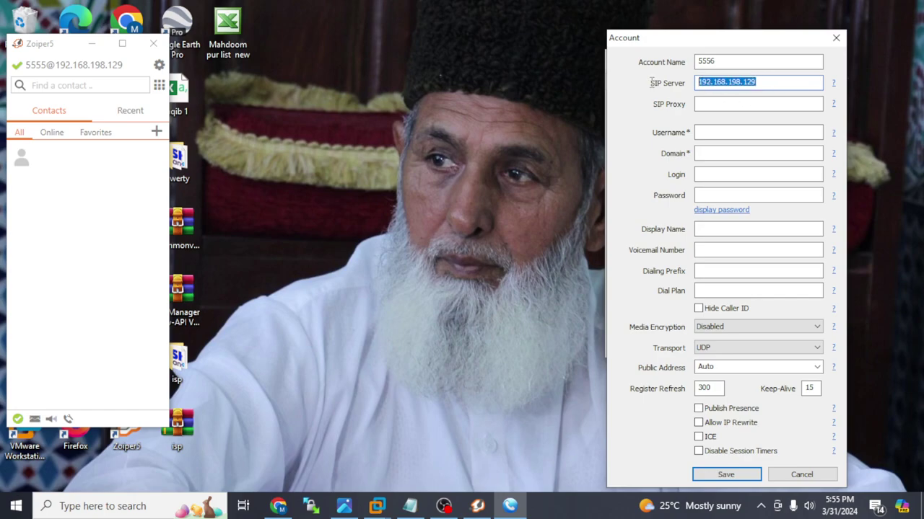
# - Reuse 192.168.198.129 as the domain and fill in 5556 as username and login
pyautogui.click(706, 152)
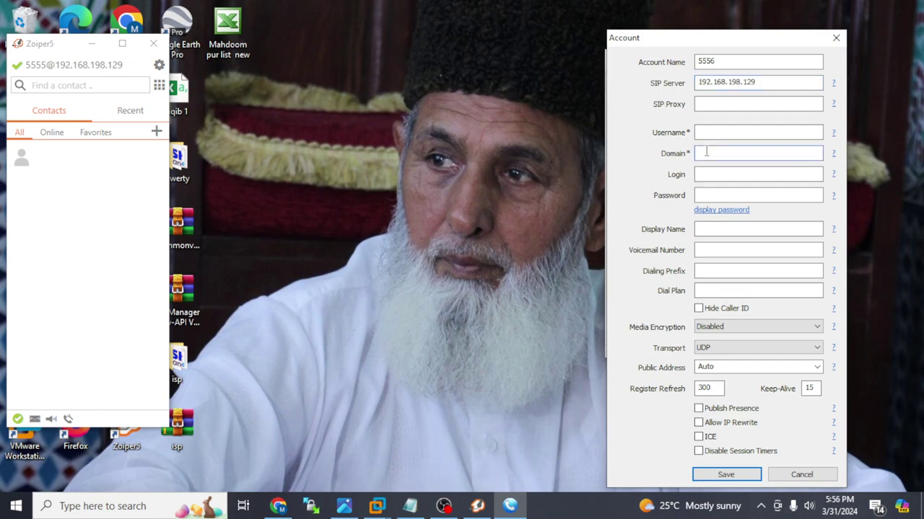
pyautogui.hotkey('ctrl', 'v')
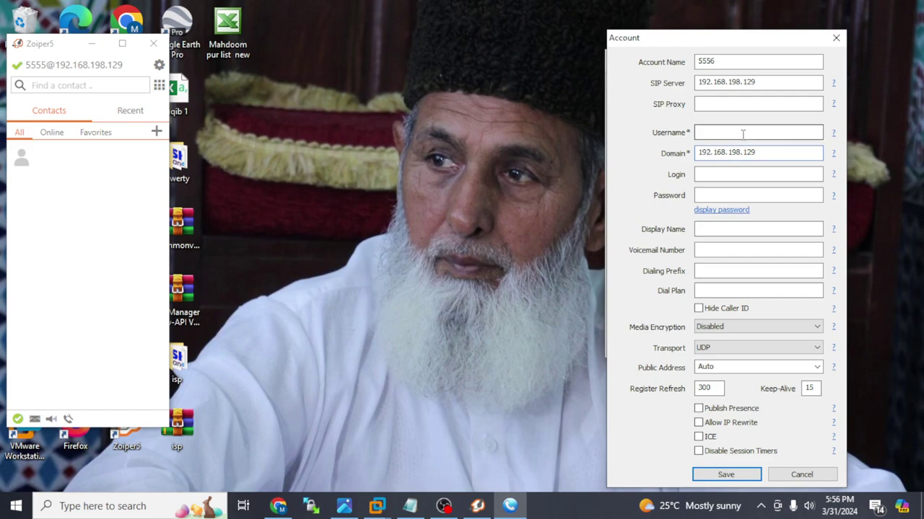
pyautogui.write('5556')
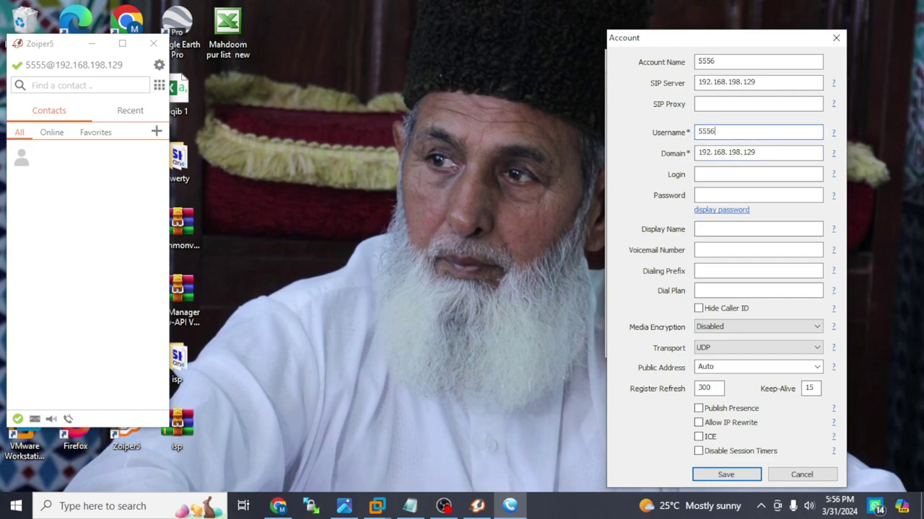
pyautogui.click(715, 175)
# - Reveal and copy extension 5556's password from its FusionPBX edit page
pyautogui.click(279, 507)
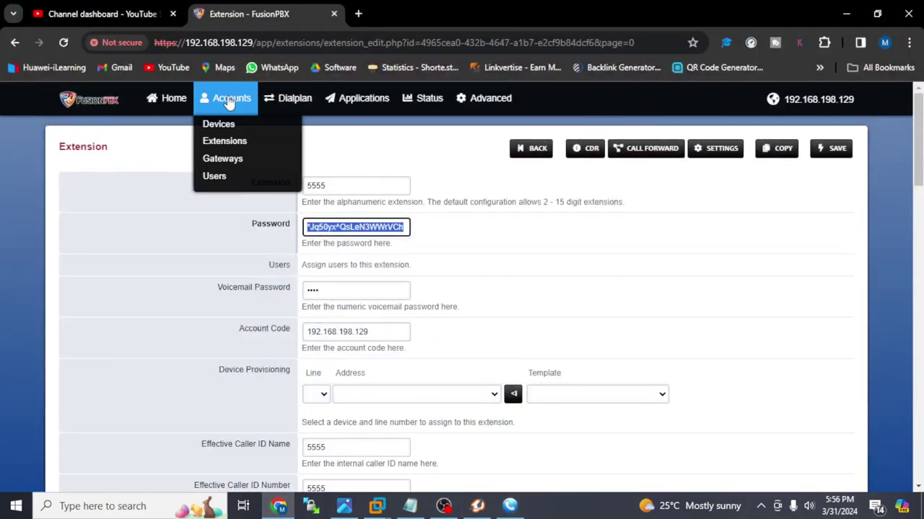
pyautogui.moveTo(426, 98)
pyautogui.click(535, 152)
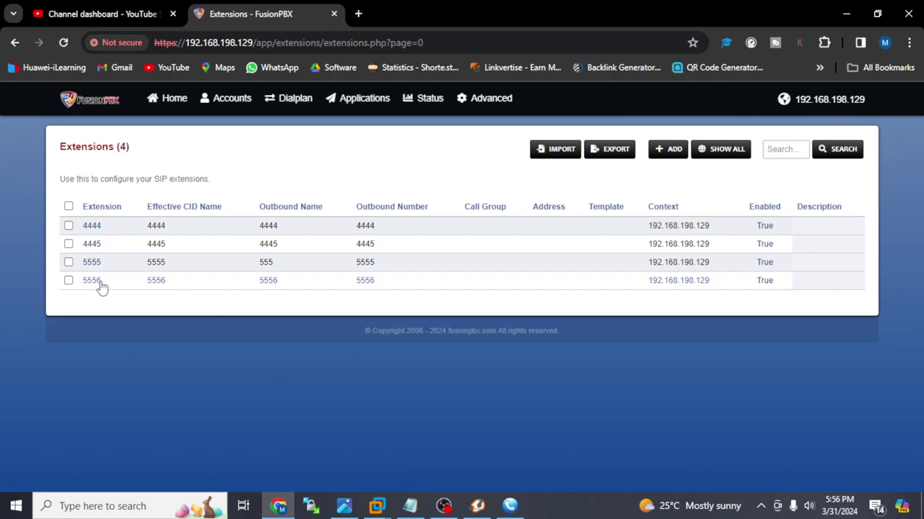
pyautogui.click(94, 282)
pyautogui.click(389, 227)
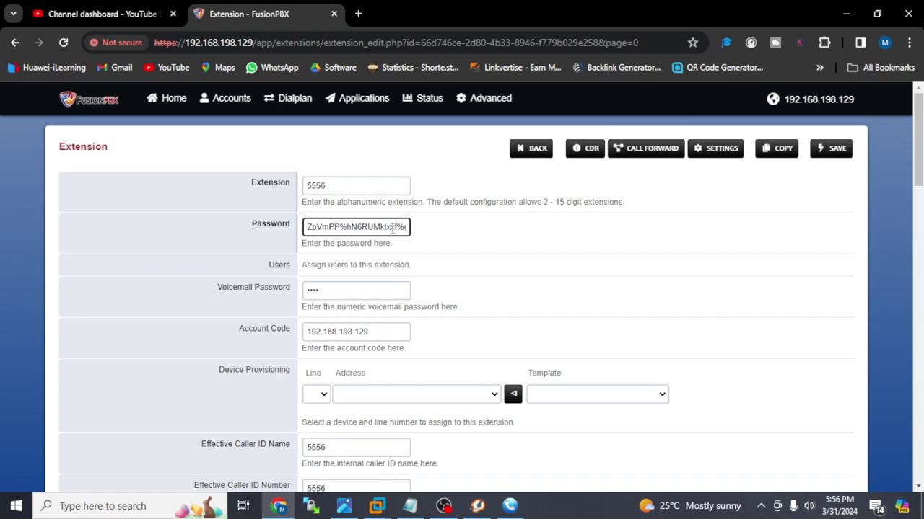
pyautogui.hotkey('ctrl', 'a')
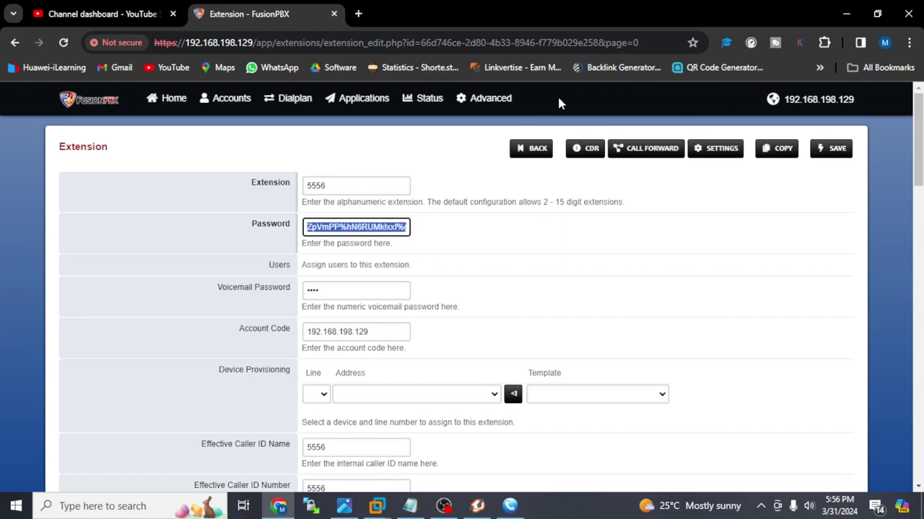
# - Paste the 5556 password into the new MicroSIP account and save it
pyautogui.click(840, 16)
pyautogui.click(743, 195)
pyautogui.hotkey('ctrl', 'v')
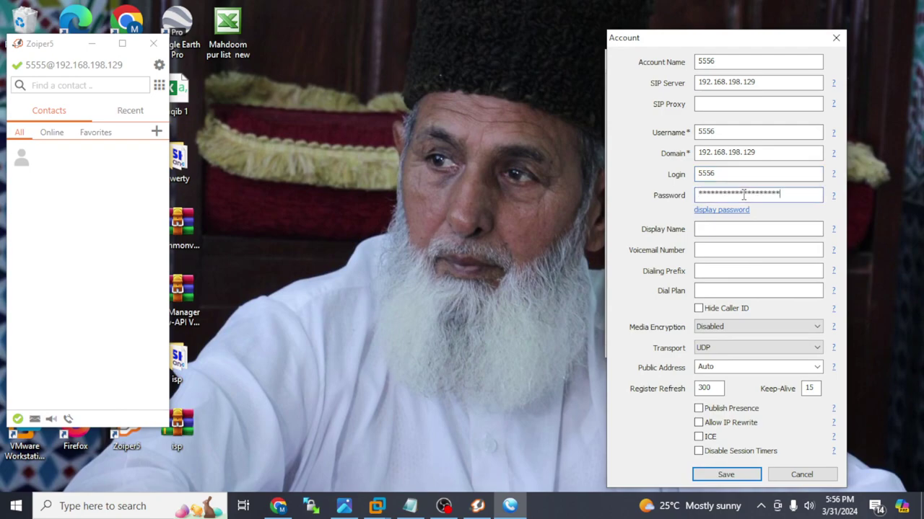
pyautogui.click(727, 474)
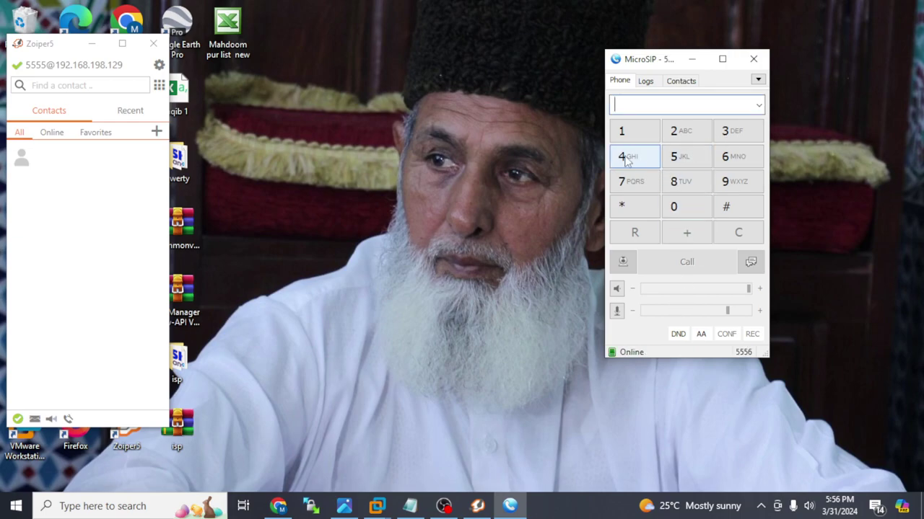
# - Call extension 5555 from MicroSIP and pick up the incoming call in Zoiper
pyautogui.click(675, 162)
pyautogui.click(675, 162)
pyautogui.click(677, 160)
pyautogui.click(685, 157)
pyautogui.click(686, 262)
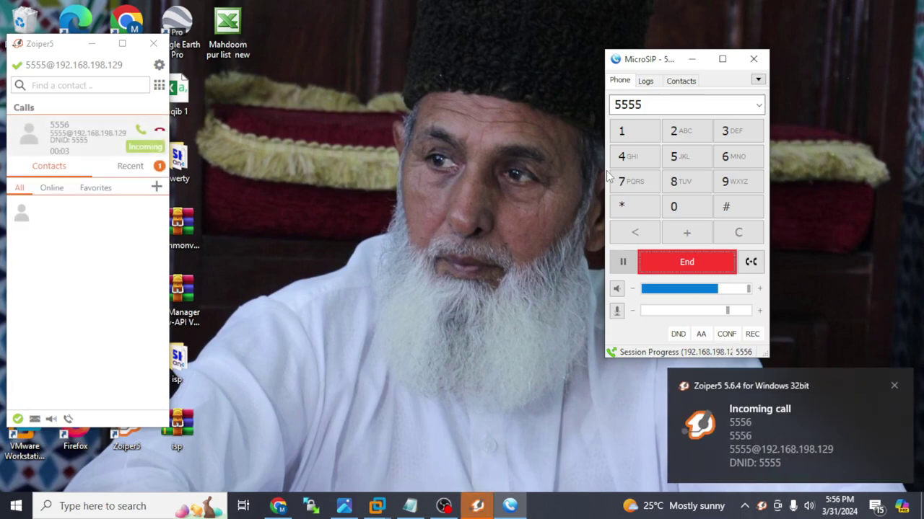
pyautogui.click(818, 422)
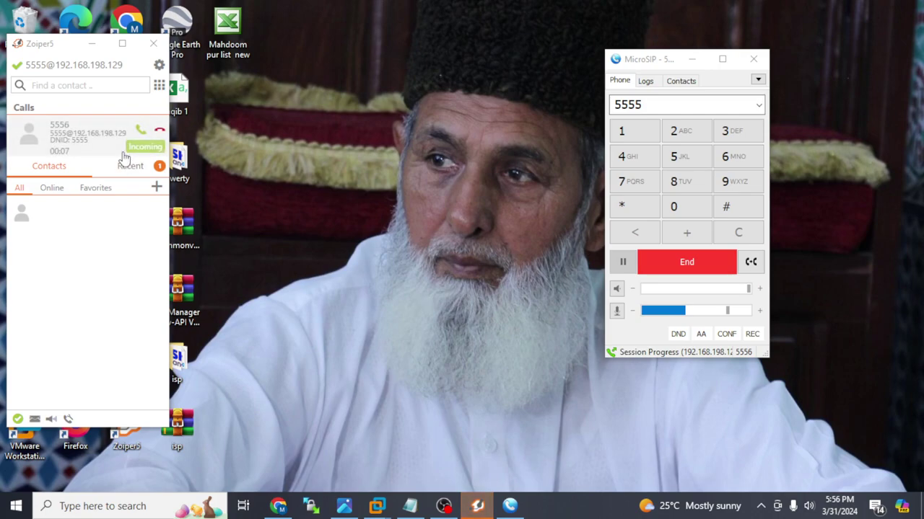
pyautogui.click(142, 135)
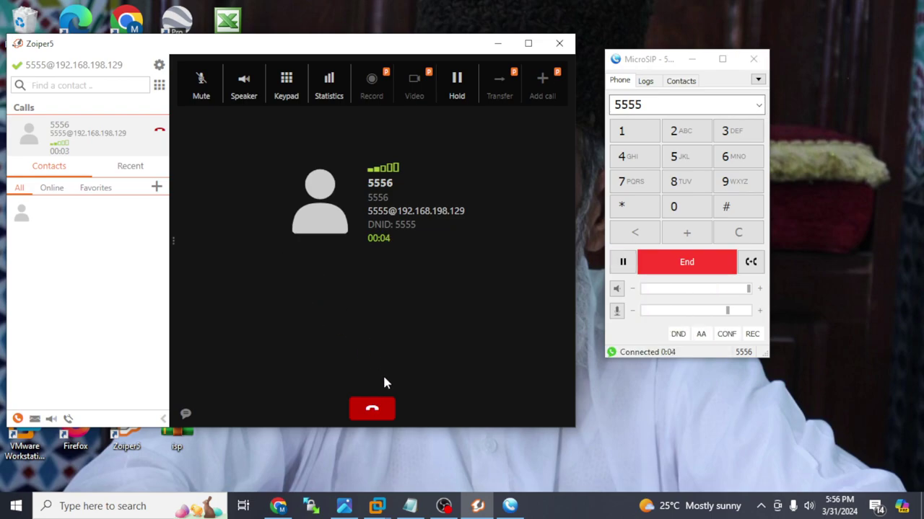
# - Hang up, call 5556 from Zoiper, then answer and end it in MicroSIP
pyautogui.click(385, 412)
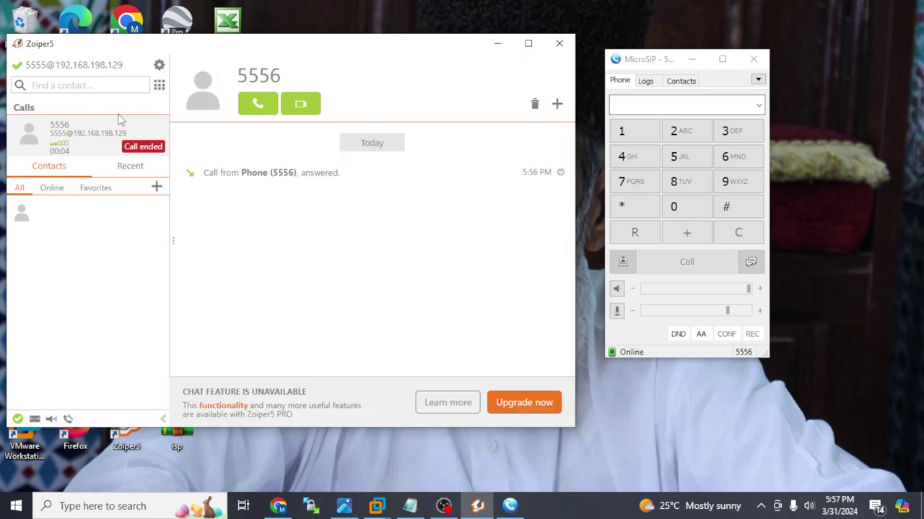
pyautogui.click(260, 107)
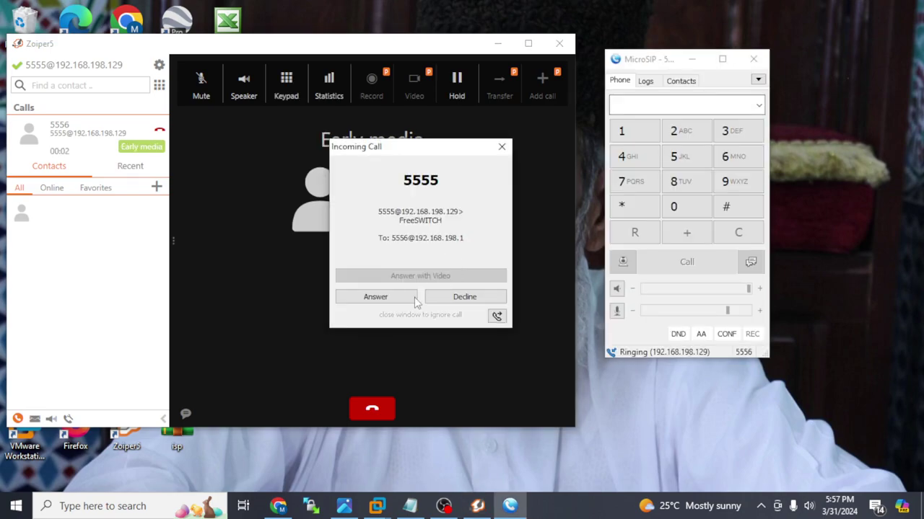
pyautogui.click(402, 297)
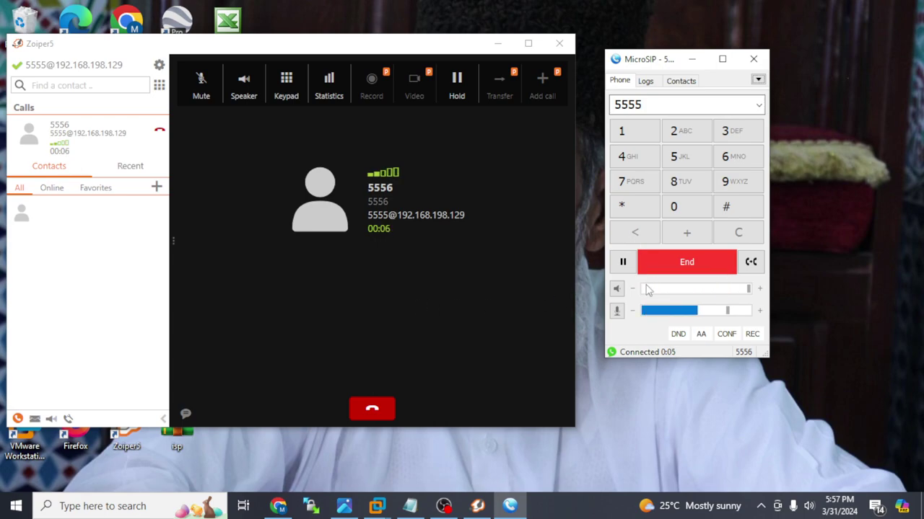
pyautogui.click(666, 265)
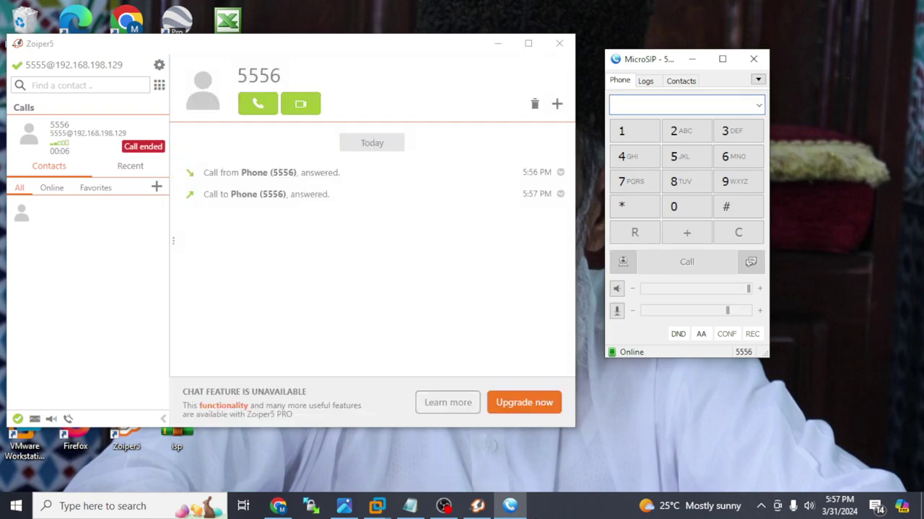
# - Open the Active Call Center status page in FusionPBX
pyautogui.moveTo(409, 507)
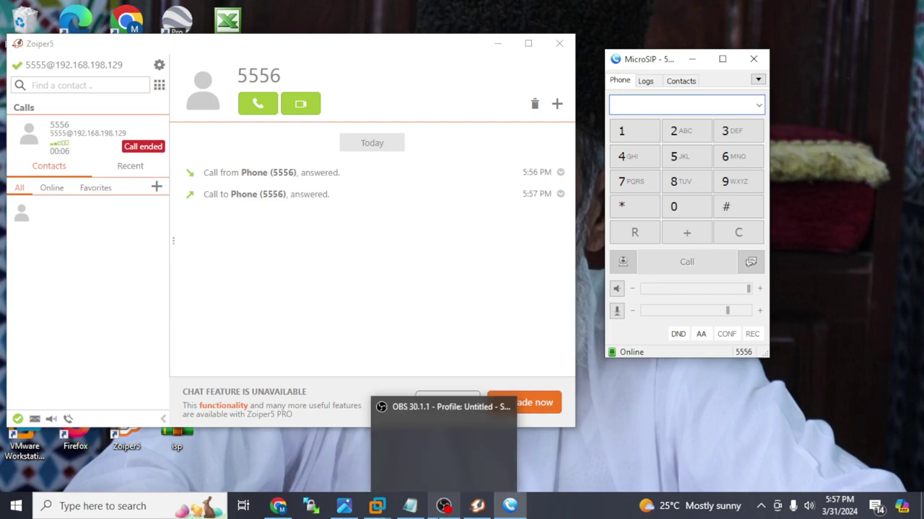
pyautogui.click(278, 506)
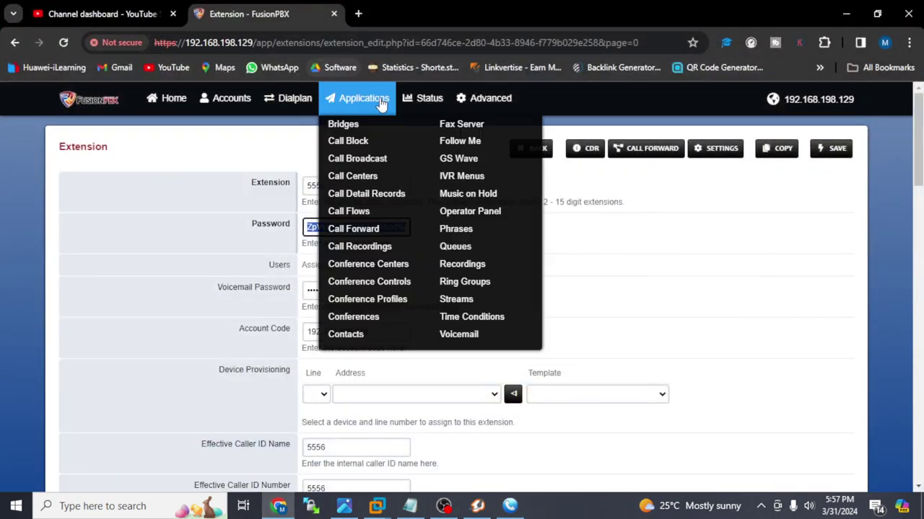
pyautogui.moveTo(416, 102)
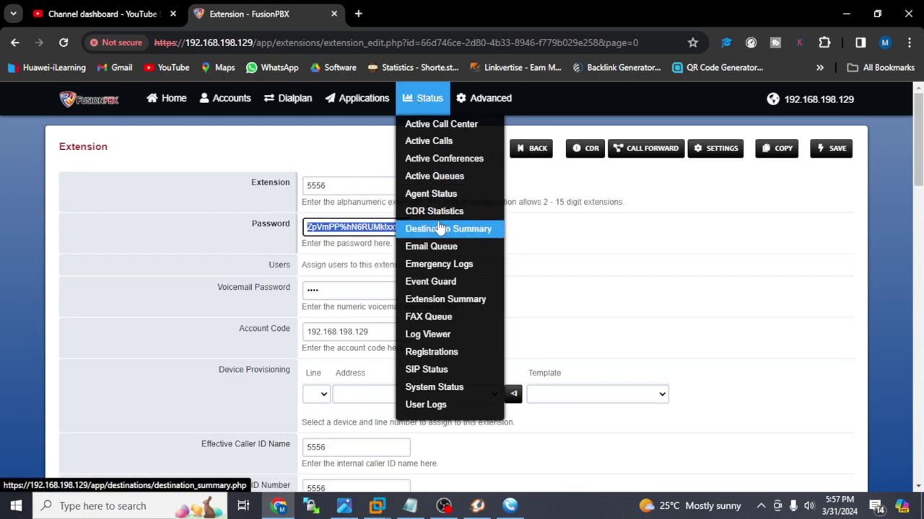
pyautogui.click(425, 123)
# - Go to the FusionPBX dashboard and review its 5 recent calls and 1 missed call
pyautogui.moveTo(162, 109)
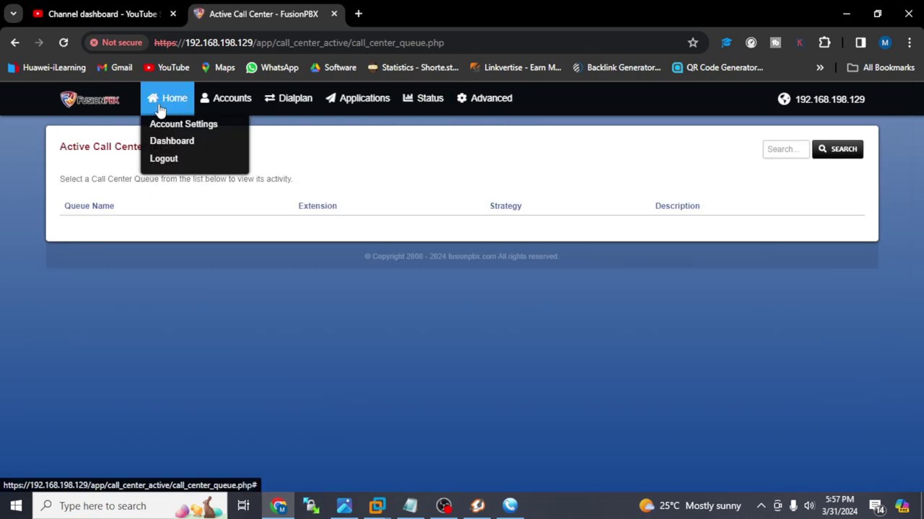
pyautogui.click(179, 143)
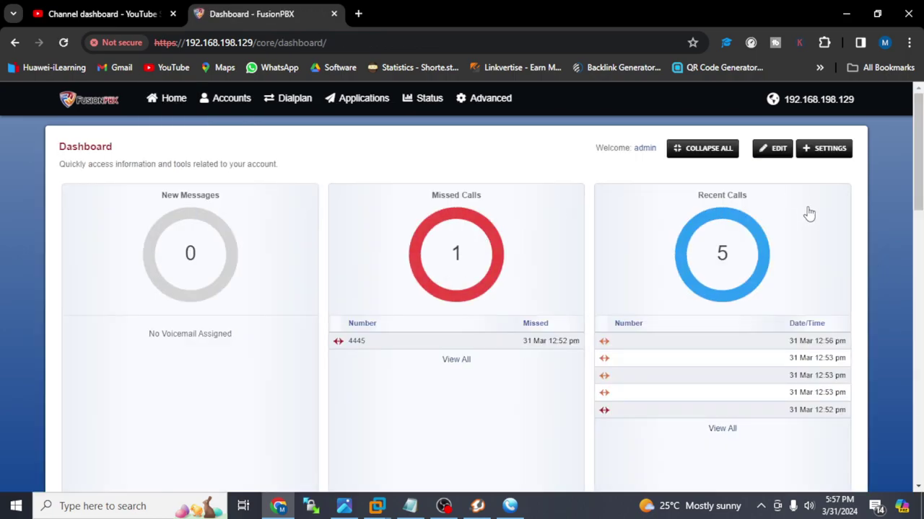
pyautogui.moveTo(918, 148); pyautogui.dragTo(919, 231)
pyautogui.scroll(-1, 462, 303)
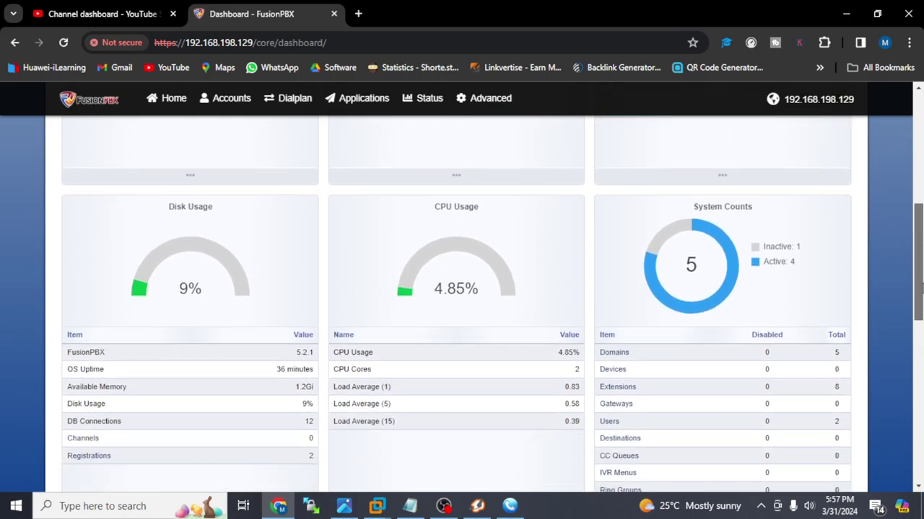
pyautogui.moveTo(919, 273)
pyautogui.mouseDown()
pyautogui.moveTo(919, 417)
pyautogui.moveTo(918, 213)
pyautogui.moveTo(918, 289)
pyautogui.mouseUp()
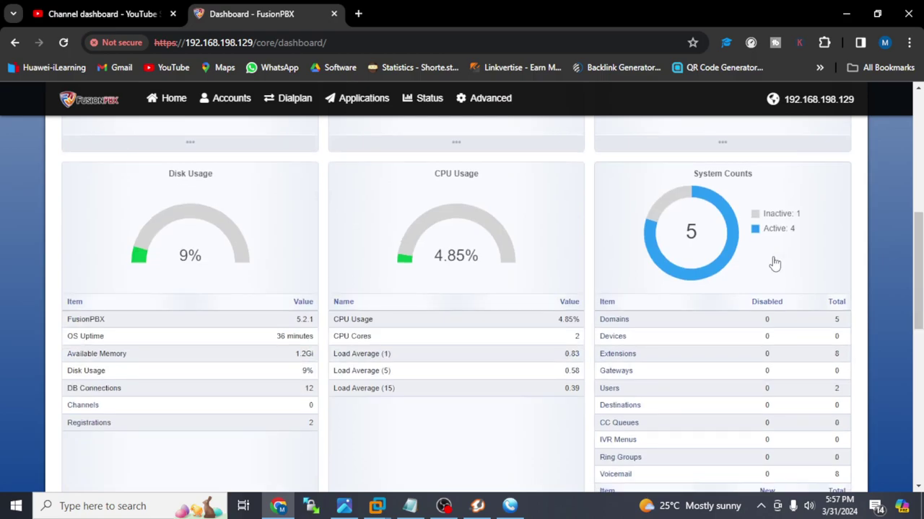
pyautogui.scroll(4, 908, 264)
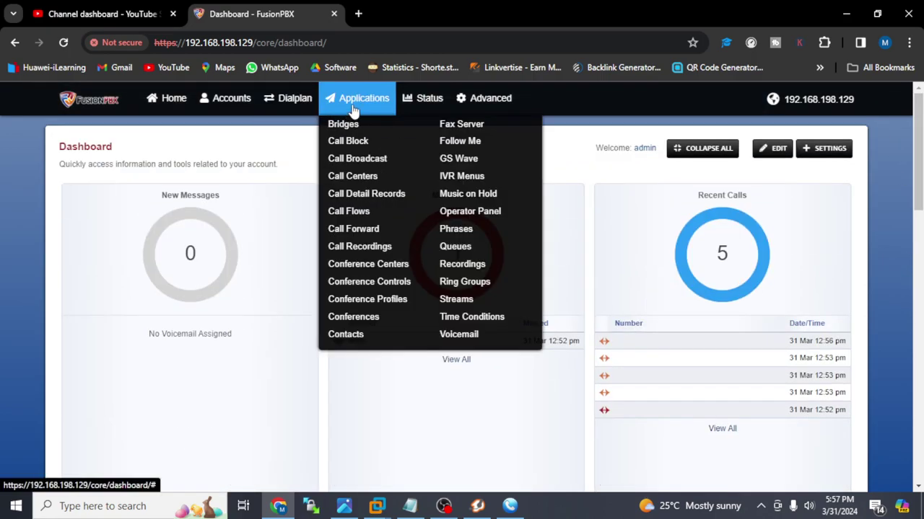
pyautogui.moveTo(408, 96)
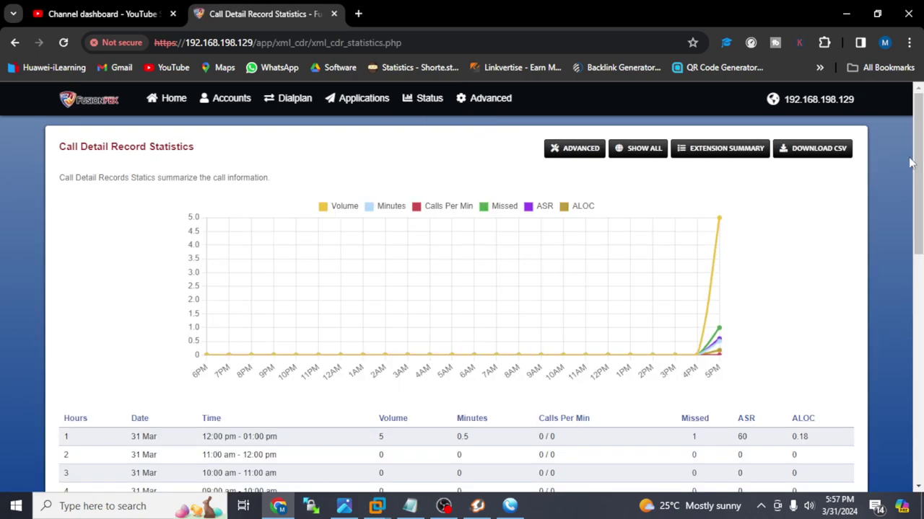
# - Review the CDR statistics (5 calls, 1 missed, ASR 60), then open Call Detail Records
pyautogui.hotkey('ctrl', 'a')
pyautogui.click(827, 243)
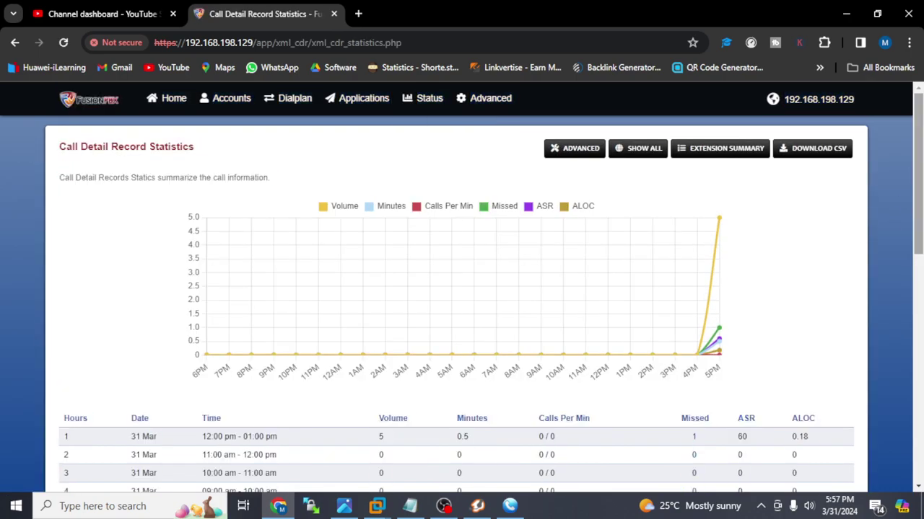
pyautogui.scroll(-2, 827, 243)
pyautogui.scroll(-1, 490, 288)
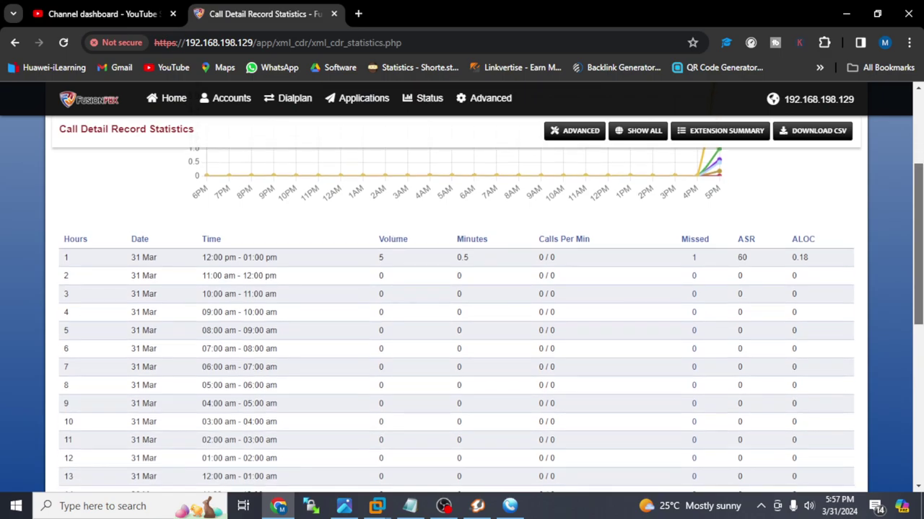
pyautogui.scroll(-3, 896, 243)
pyautogui.scroll(5, 895, 243)
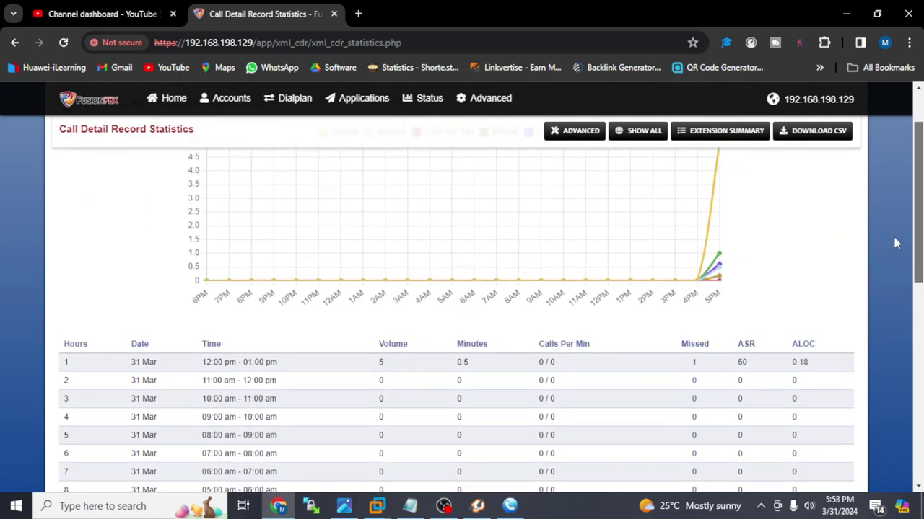
pyautogui.scroll(2, 894, 217)
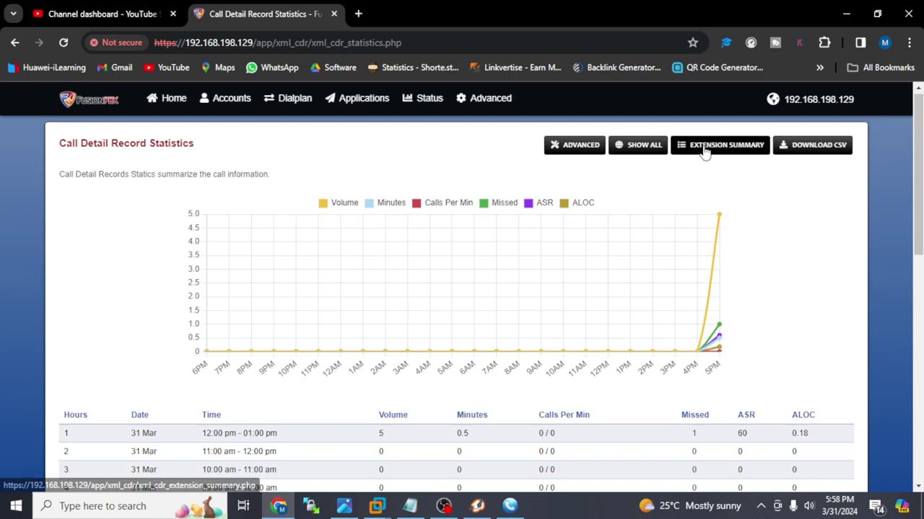
pyautogui.moveTo(374, 112)
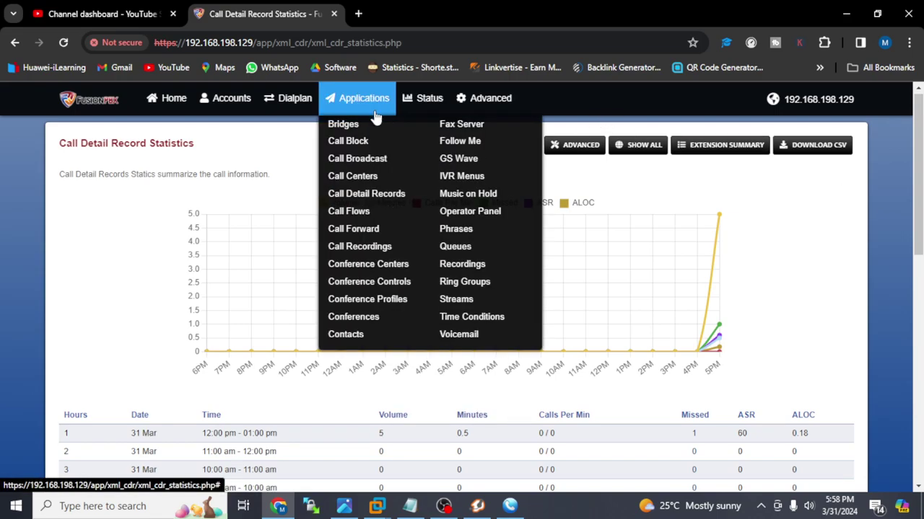
pyautogui.click(389, 203)
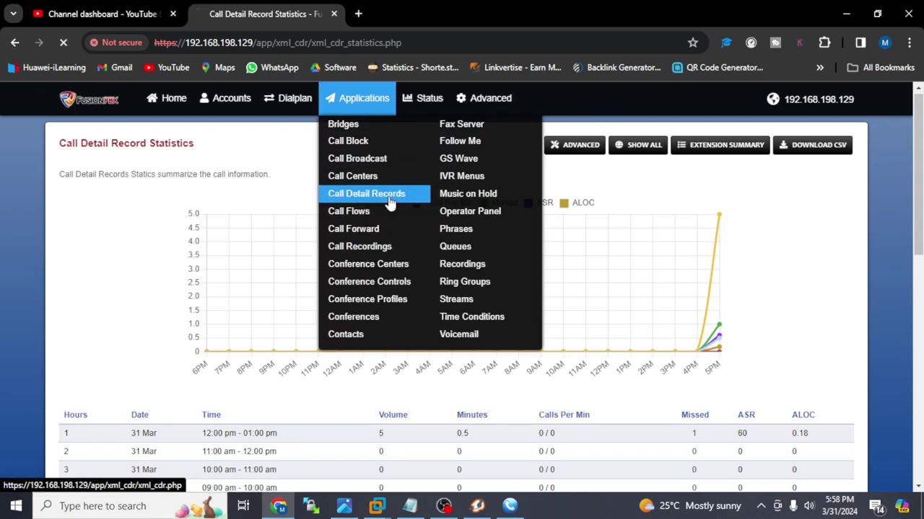
# - Show call detail records from all domains and scroll through the 5555–5556 test calls
pyautogui.scroll(-2, 877, 295)
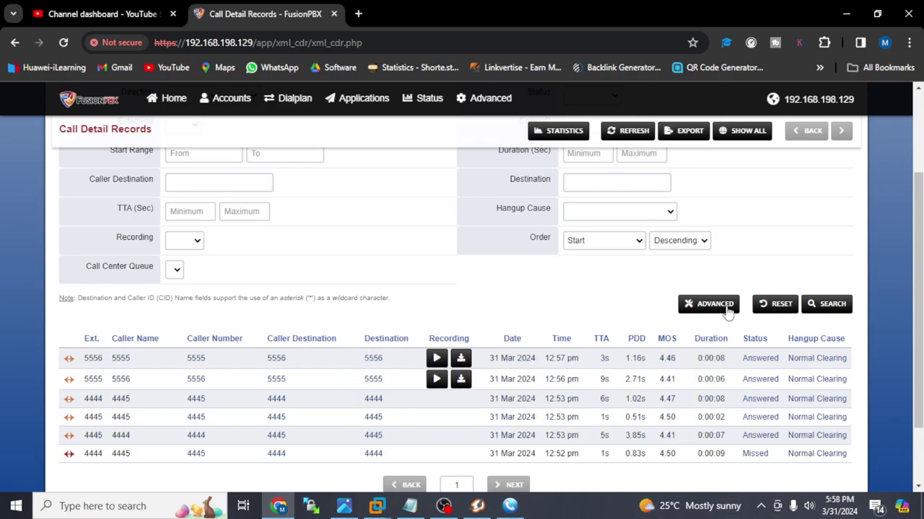
pyautogui.scroll(1, 916, 289)
pyautogui.click(740, 131)
pyautogui.scroll(-4, 900, 222)
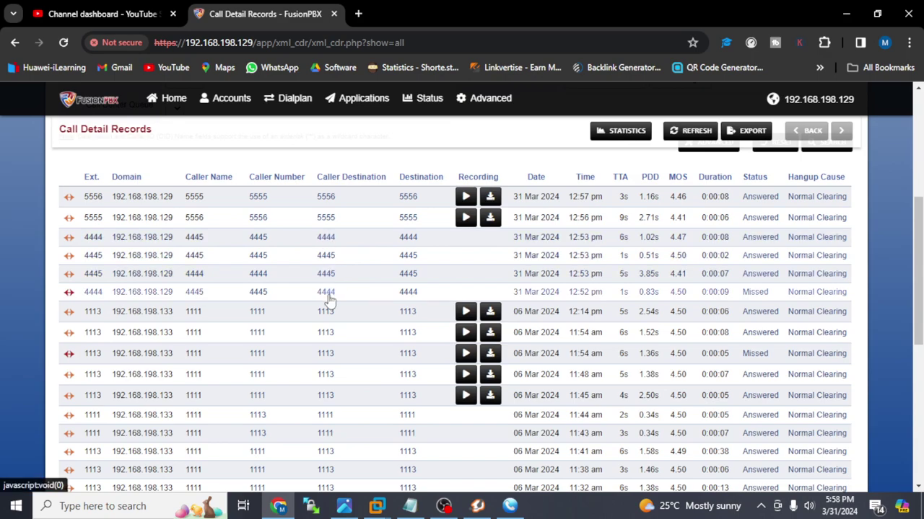
pyautogui.moveTo(222, 101)
pyautogui.moveTo(285, 106)
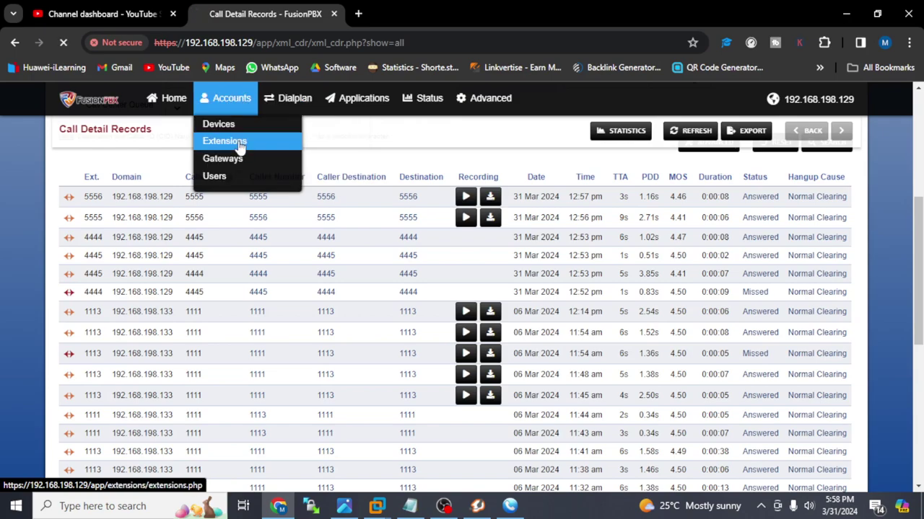
# - Open extension 4444 from the Extensions list and scroll to its voicemail and recording settings
pyautogui.click(241, 143)
pyautogui.click(94, 228)
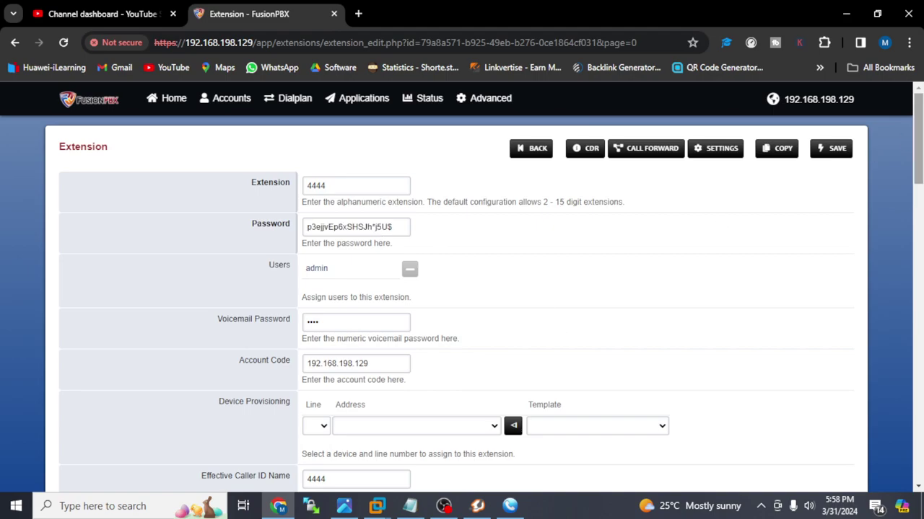
pyautogui.scroll(-15, 511, 410)
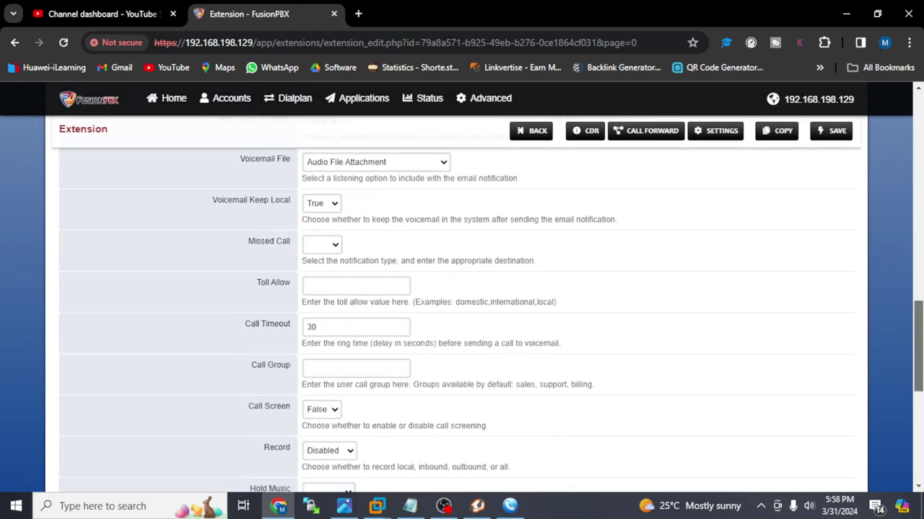